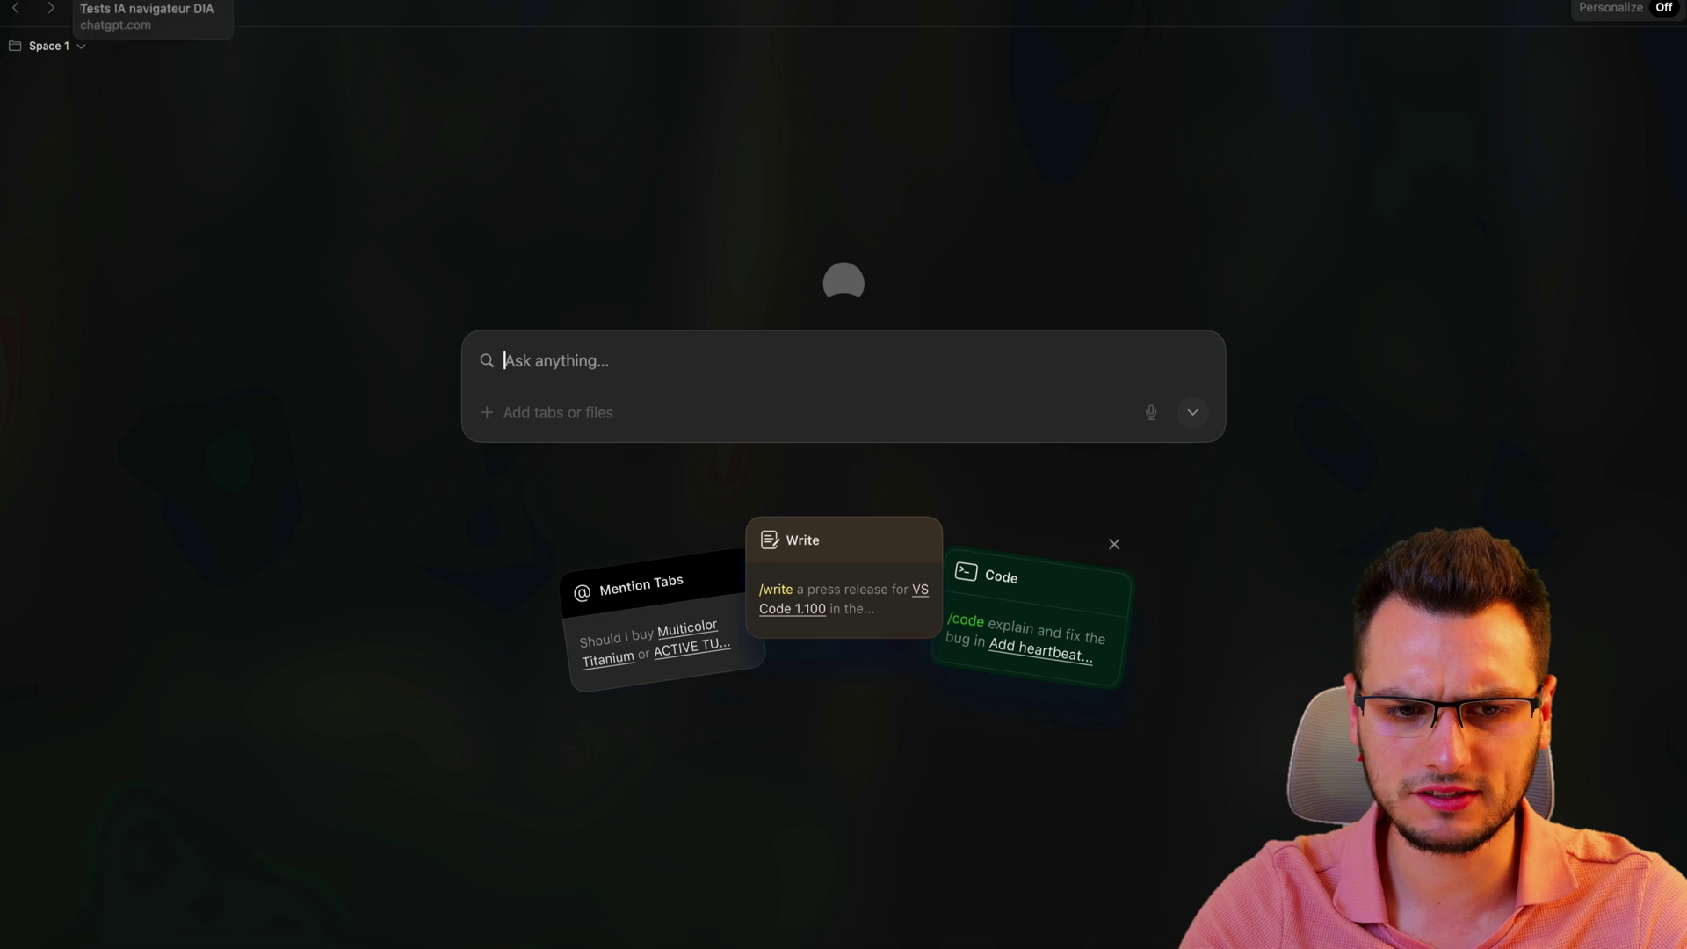
# Step: Open the ChatGPT conversation "Tests IA navigateur DIA" and review its list of five test prompts
pyautogui.click(145, 15)
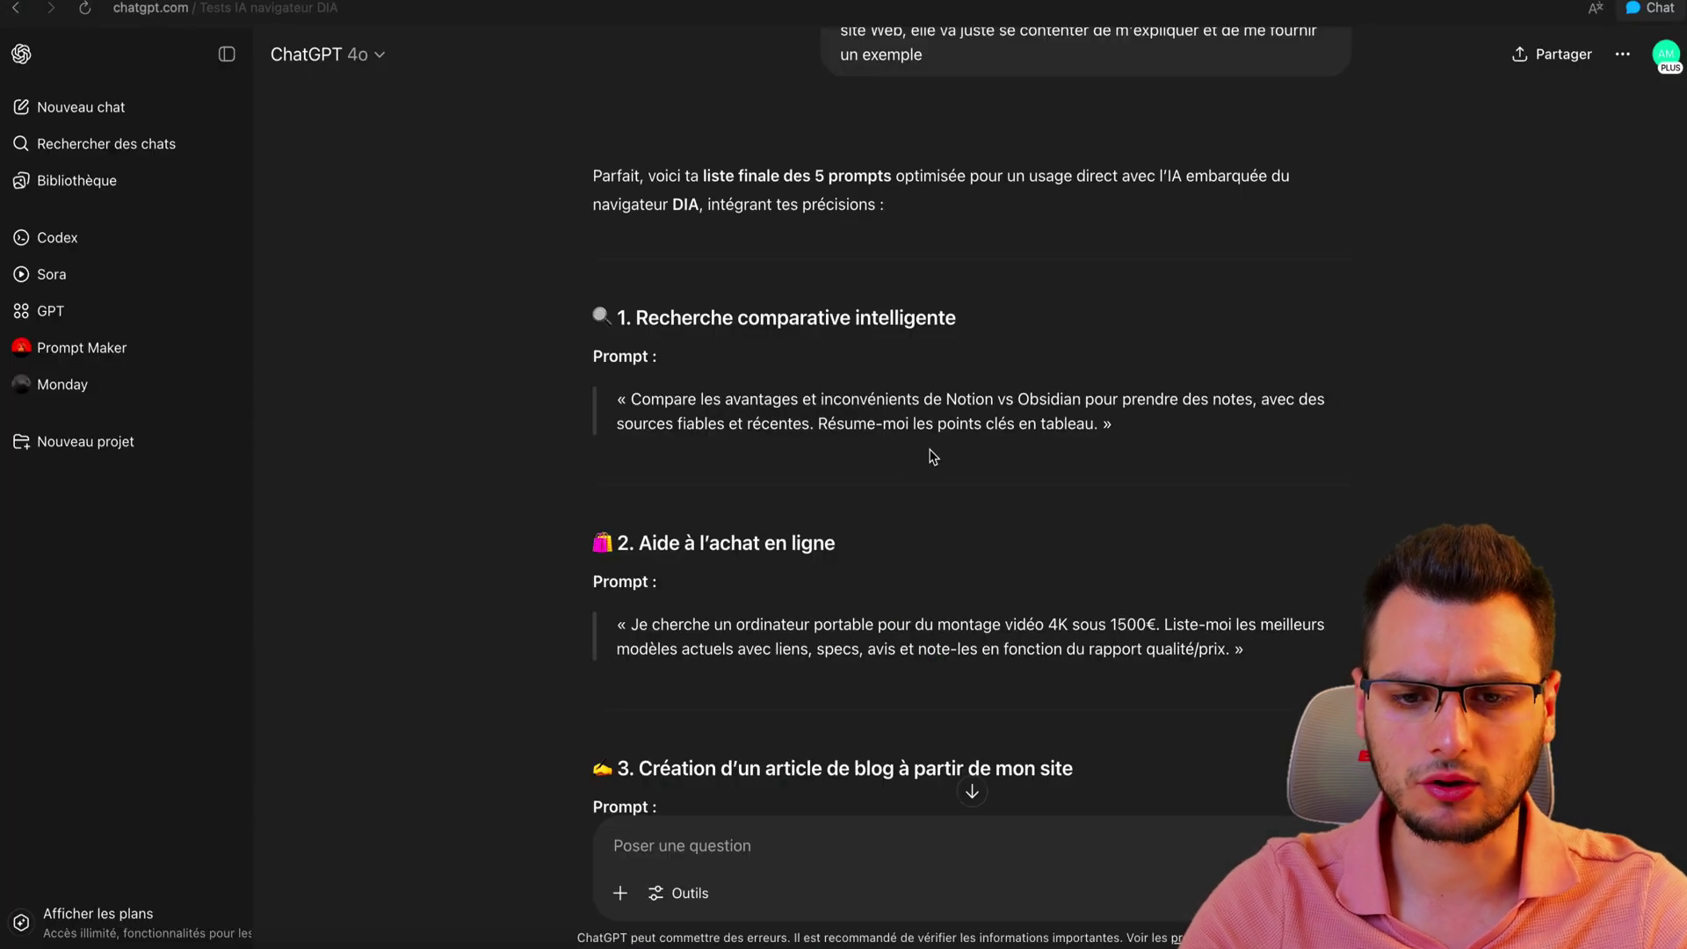
pyautogui.scroll(-2, 934, 456)
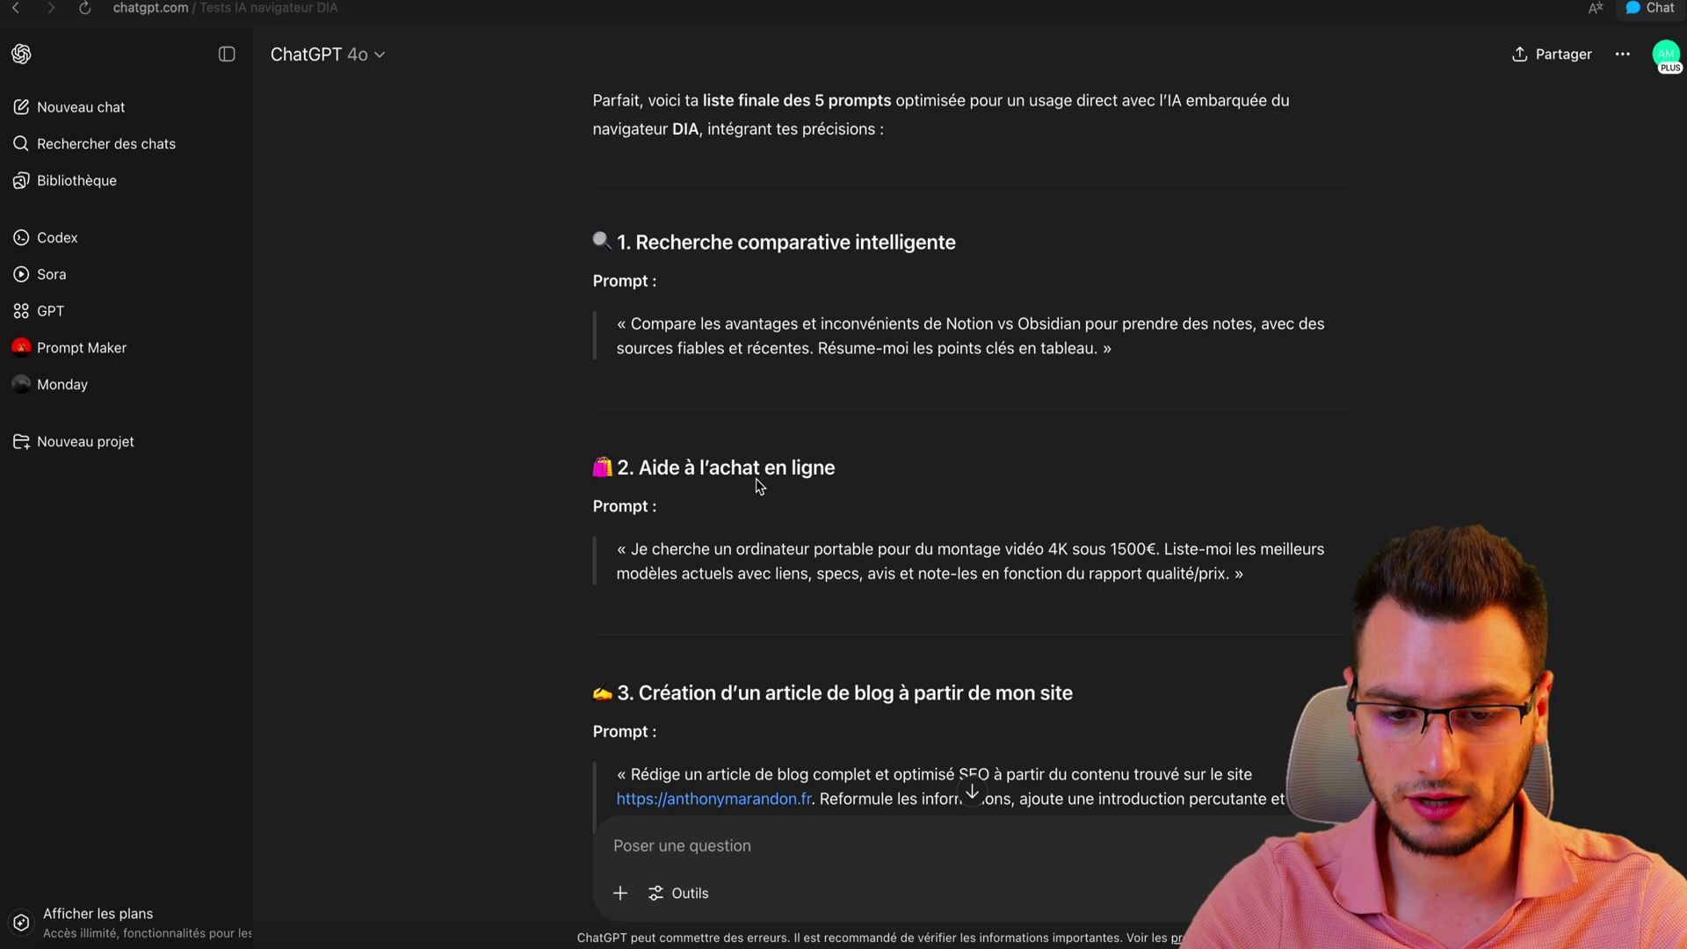
pyautogui.scroll(-3, 791, 470)
pyautogui.scroll(2, 966, 528)
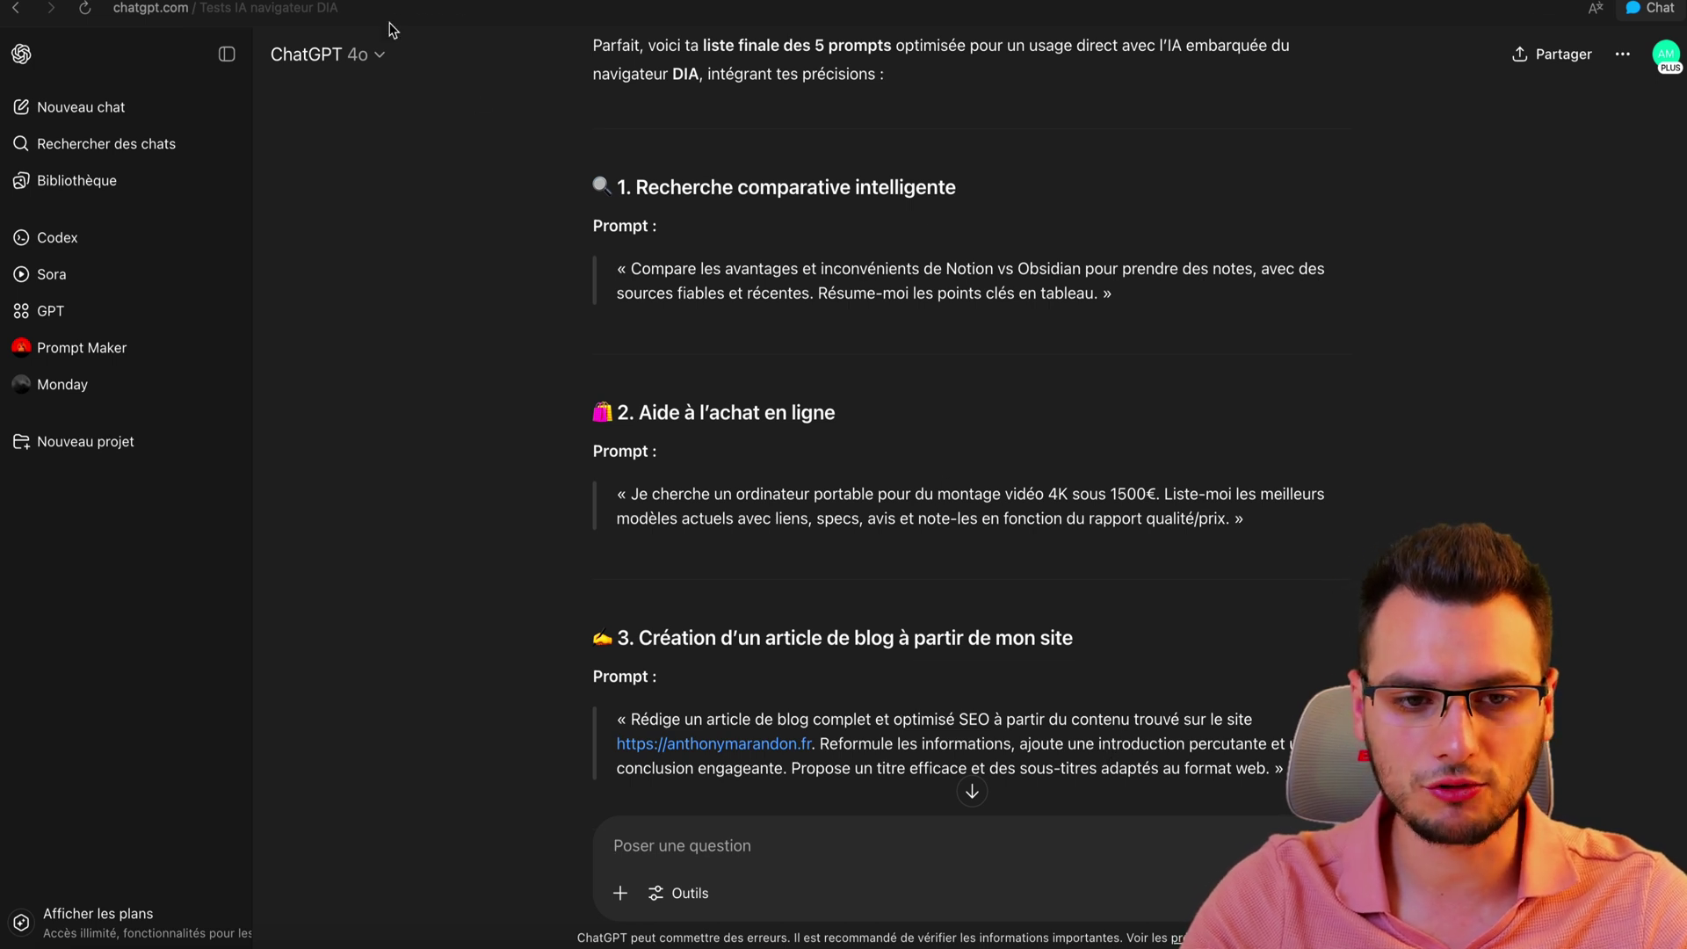
# Step: In a new tab, ask the AI chat to compare Notion vs Obsidian for note-taking, with reliable recent sources and key points in a table
pyautogui.press('super+t')
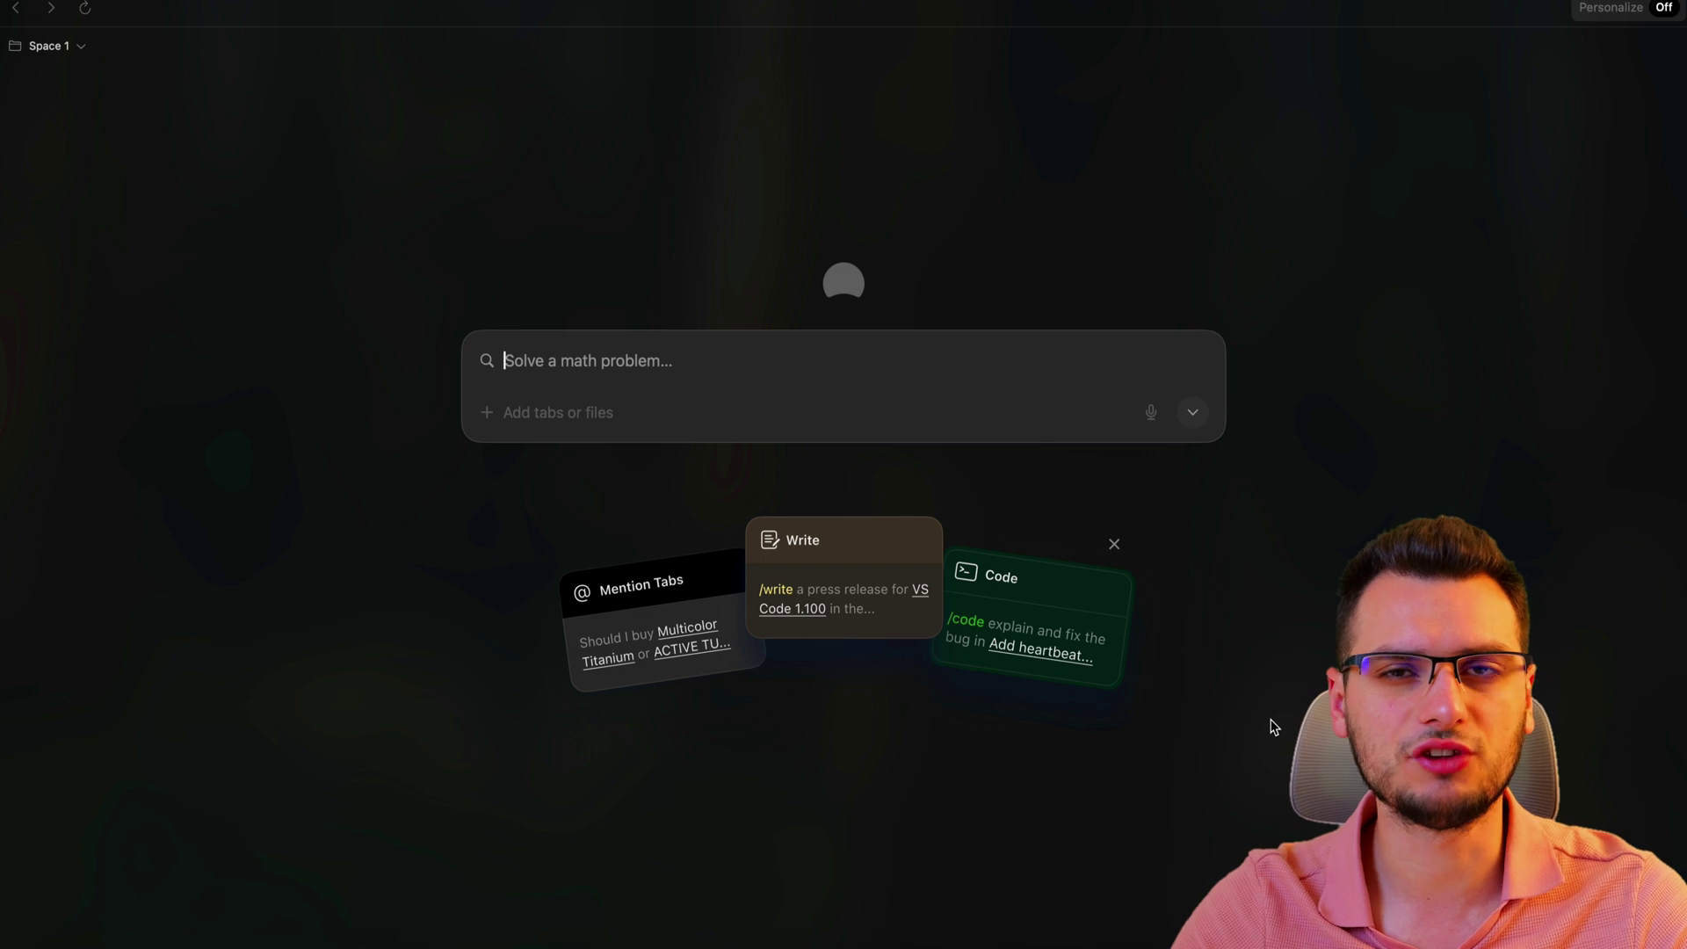
pyautogui.click(1152, 369)
pyautogui.write('Compare les avantages et inconvénients de Notion vs Obsidian pour prendre des notes, avec des sources fiables et récentes. Résume-moi les points clés en tableau.')
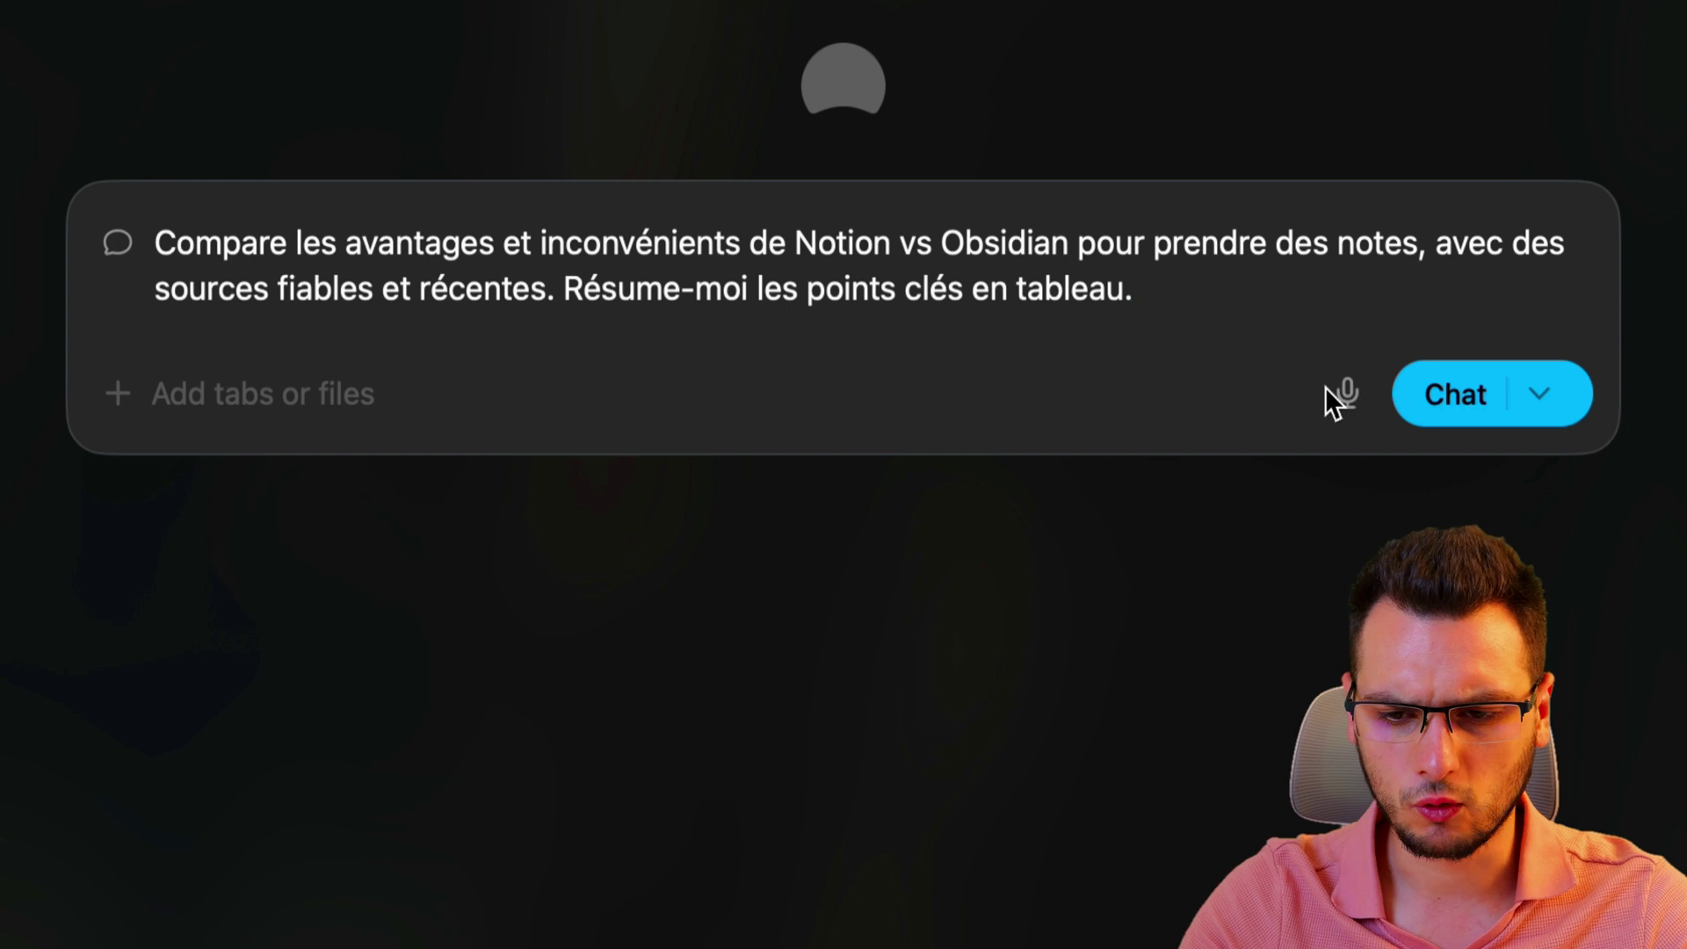
pyautogui.click(1545, 400)
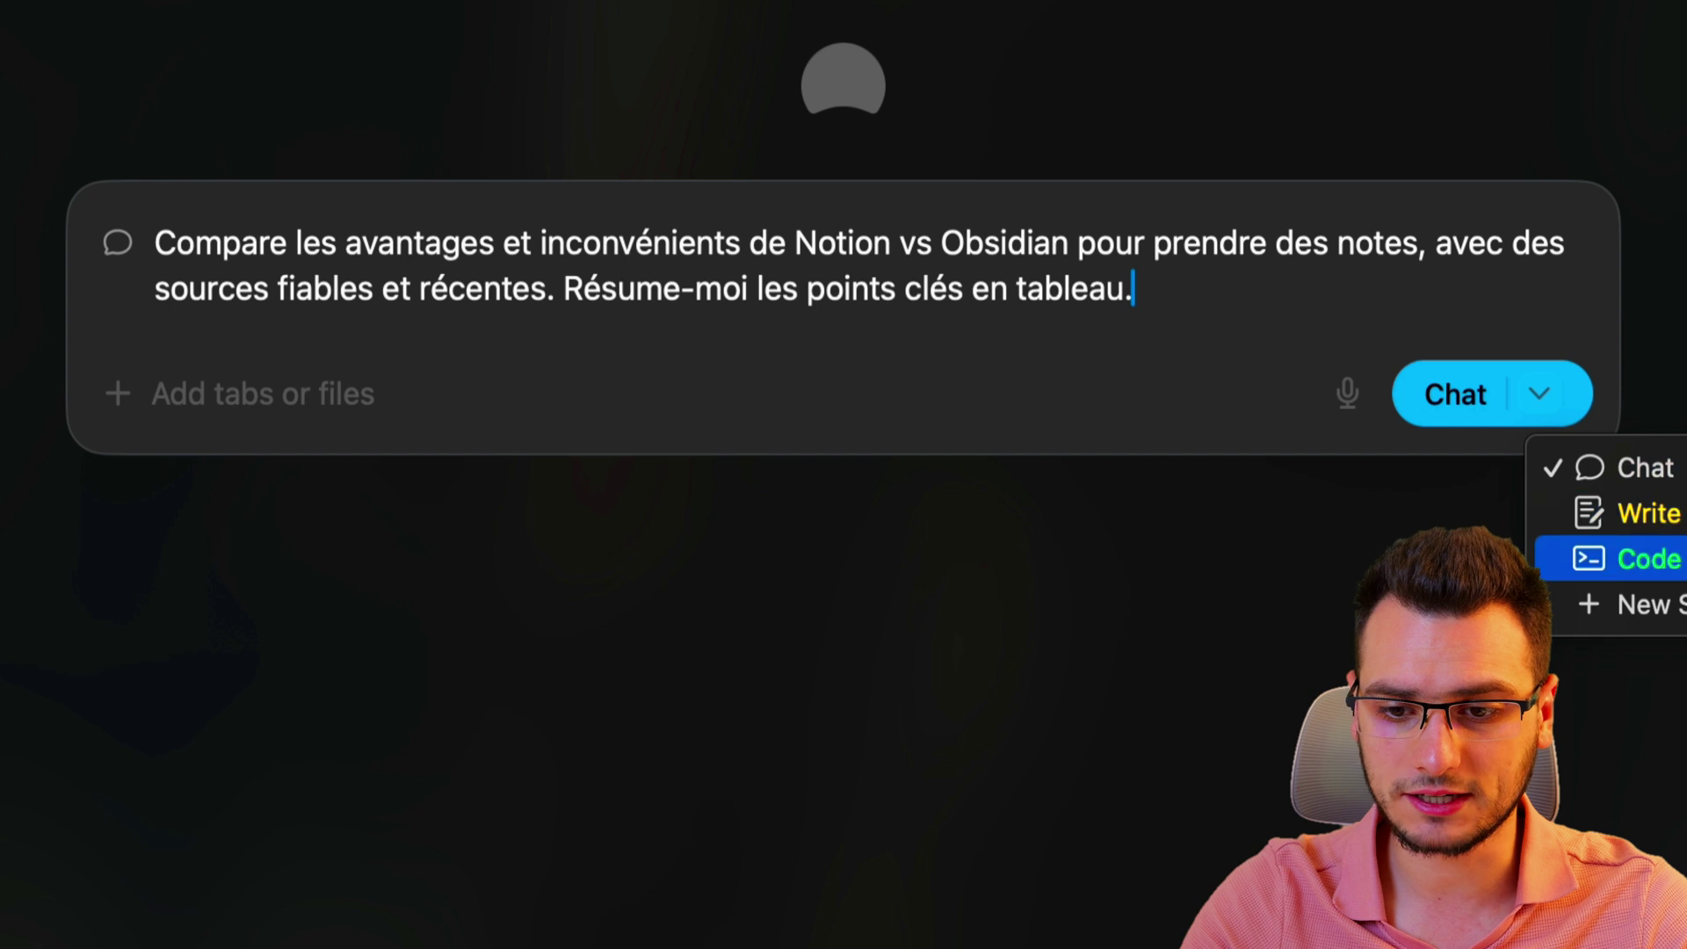
pyautogui.click(1260, 311)
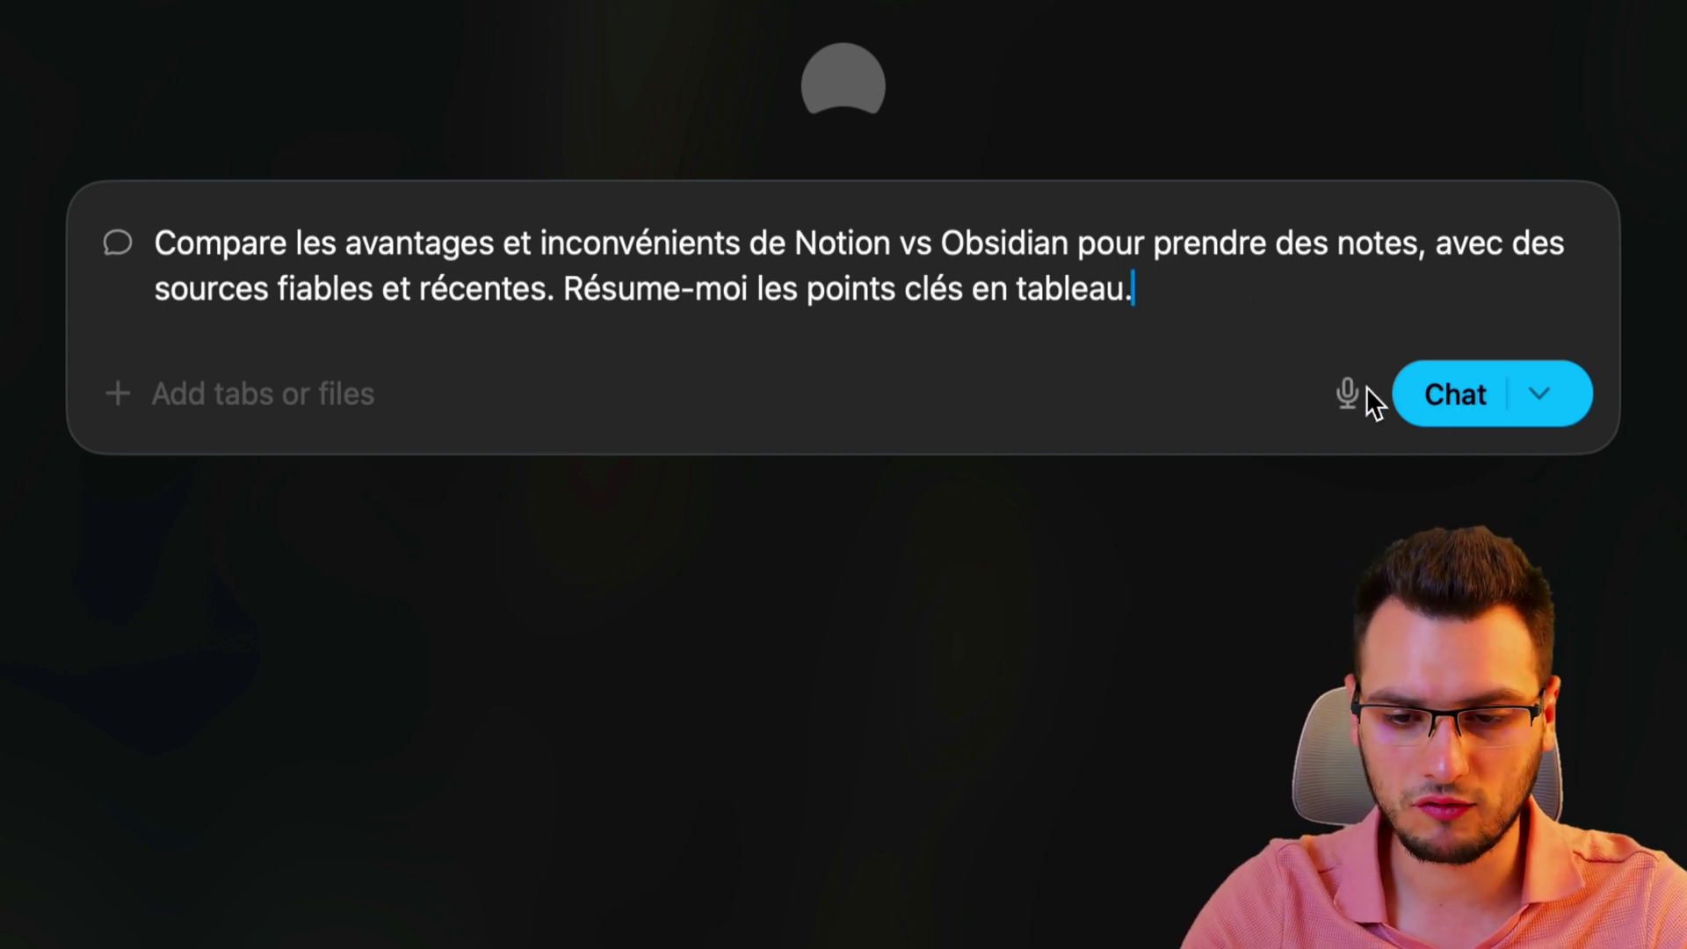
pyautogui.click(1458, 401)
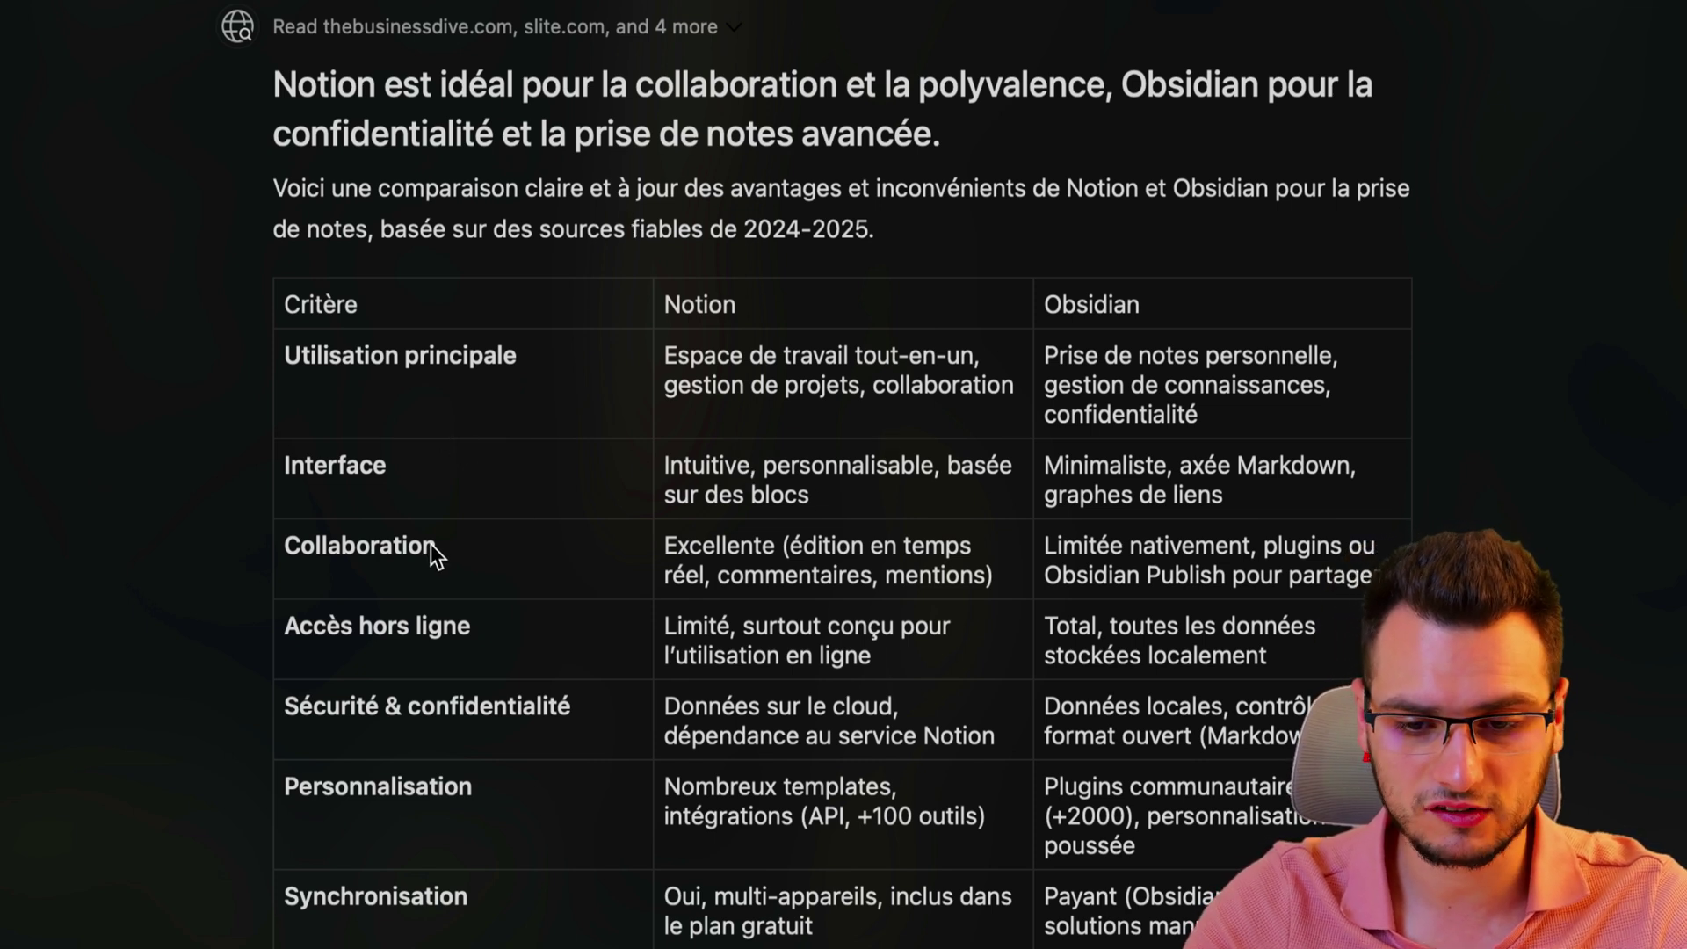
# Step: Read through the Notion vs Obsidian answer, including the comparison table, pros and cons, cited sources and summary
pyautogui.scroll(-7, 962, 545)
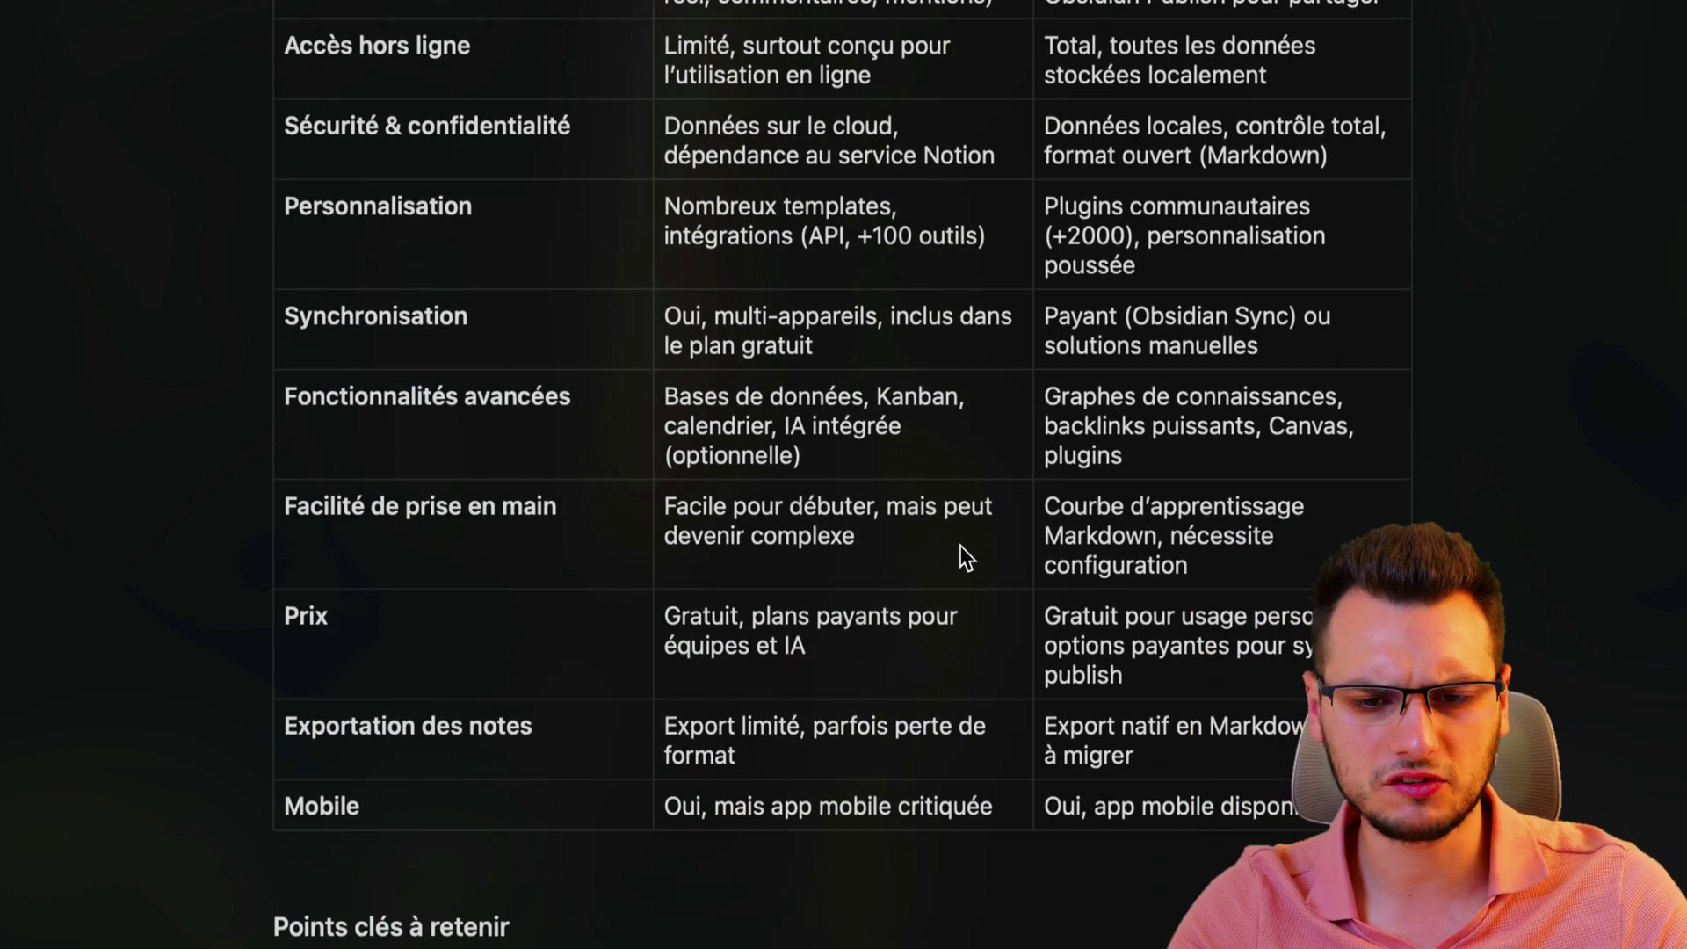
pyautogui.scroll(-7, 962, 545)
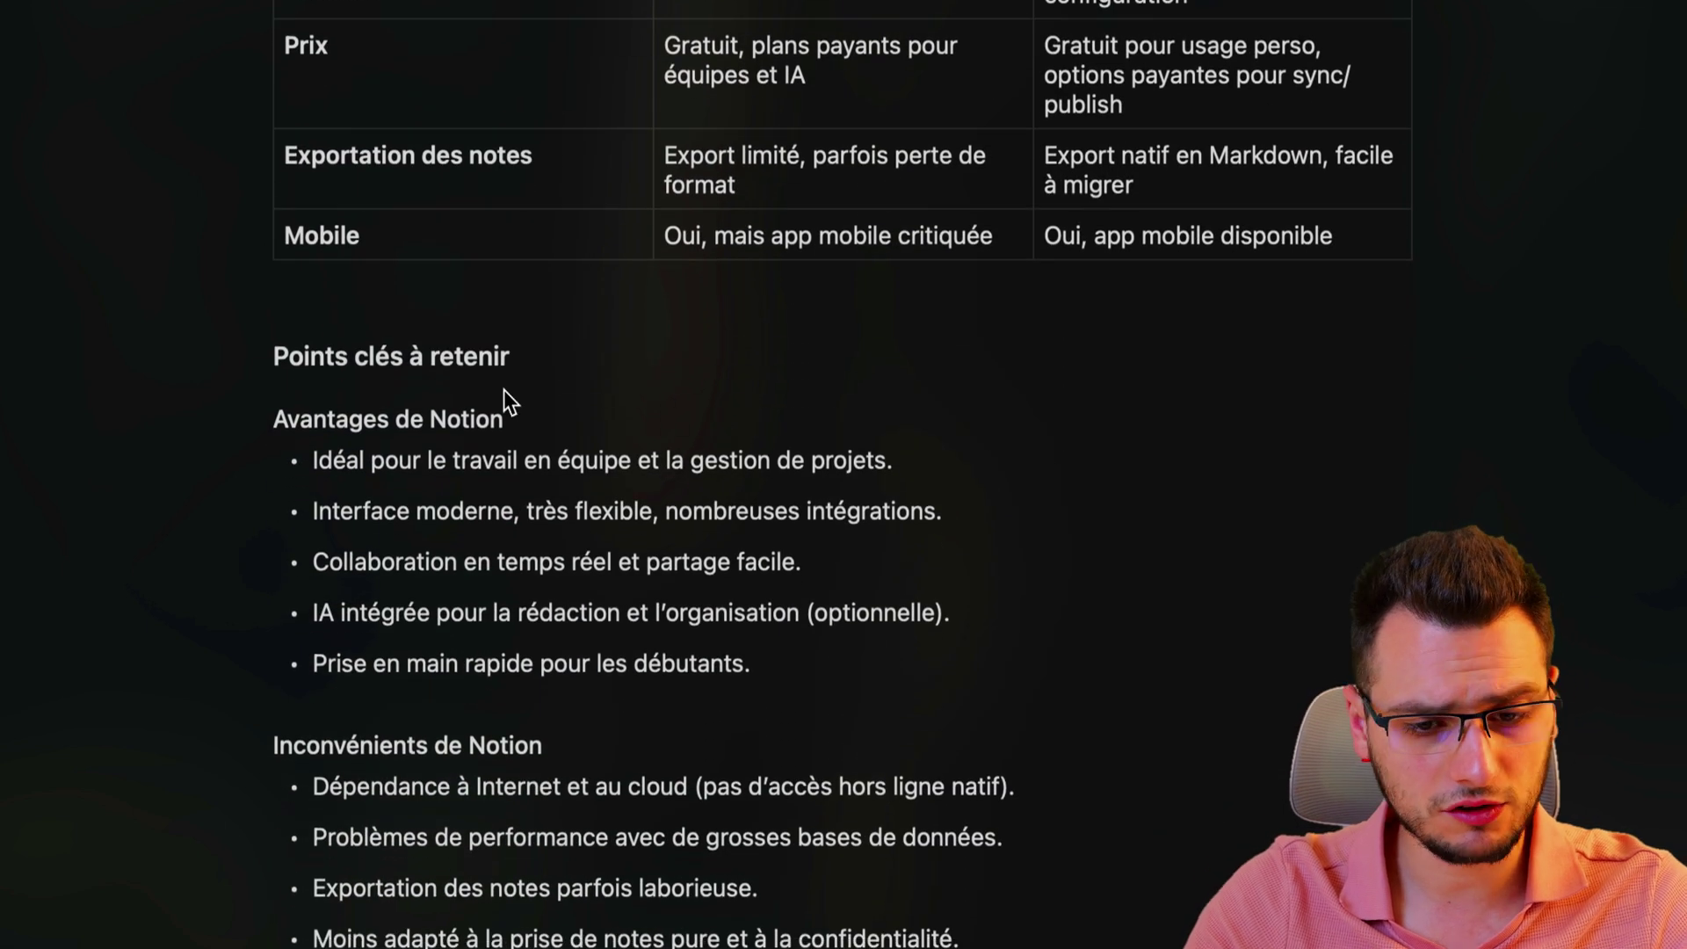
pyautogui.scroll(-4, 527, 387)
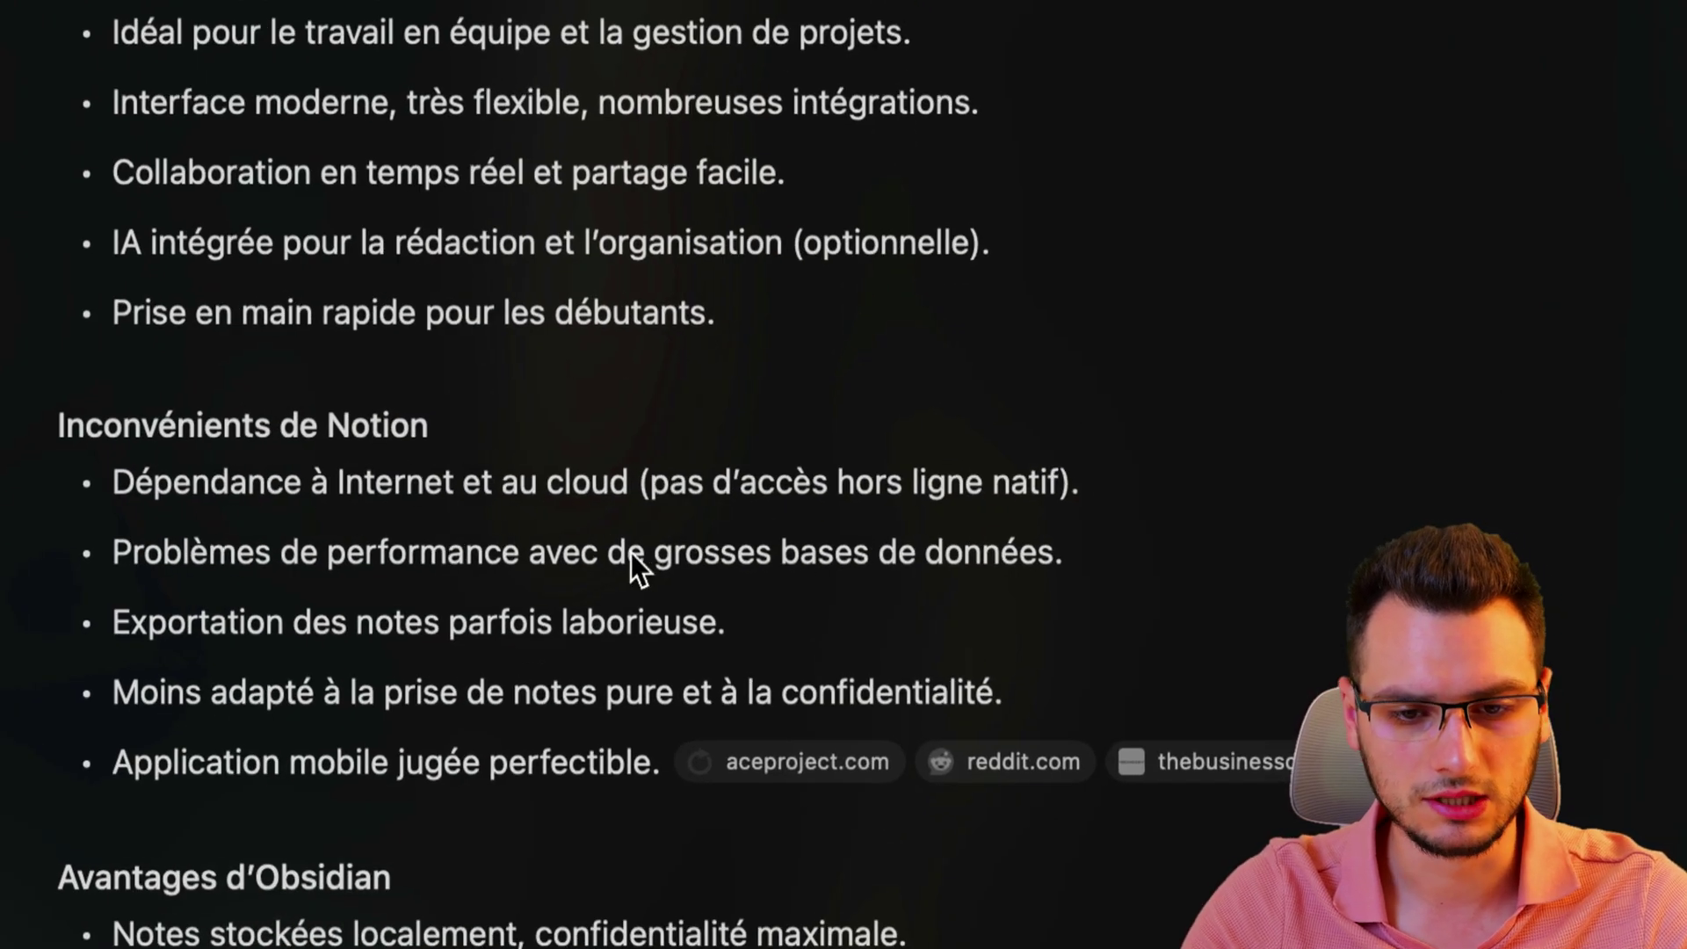
pyautogui.scroll(-6, 566, 562)
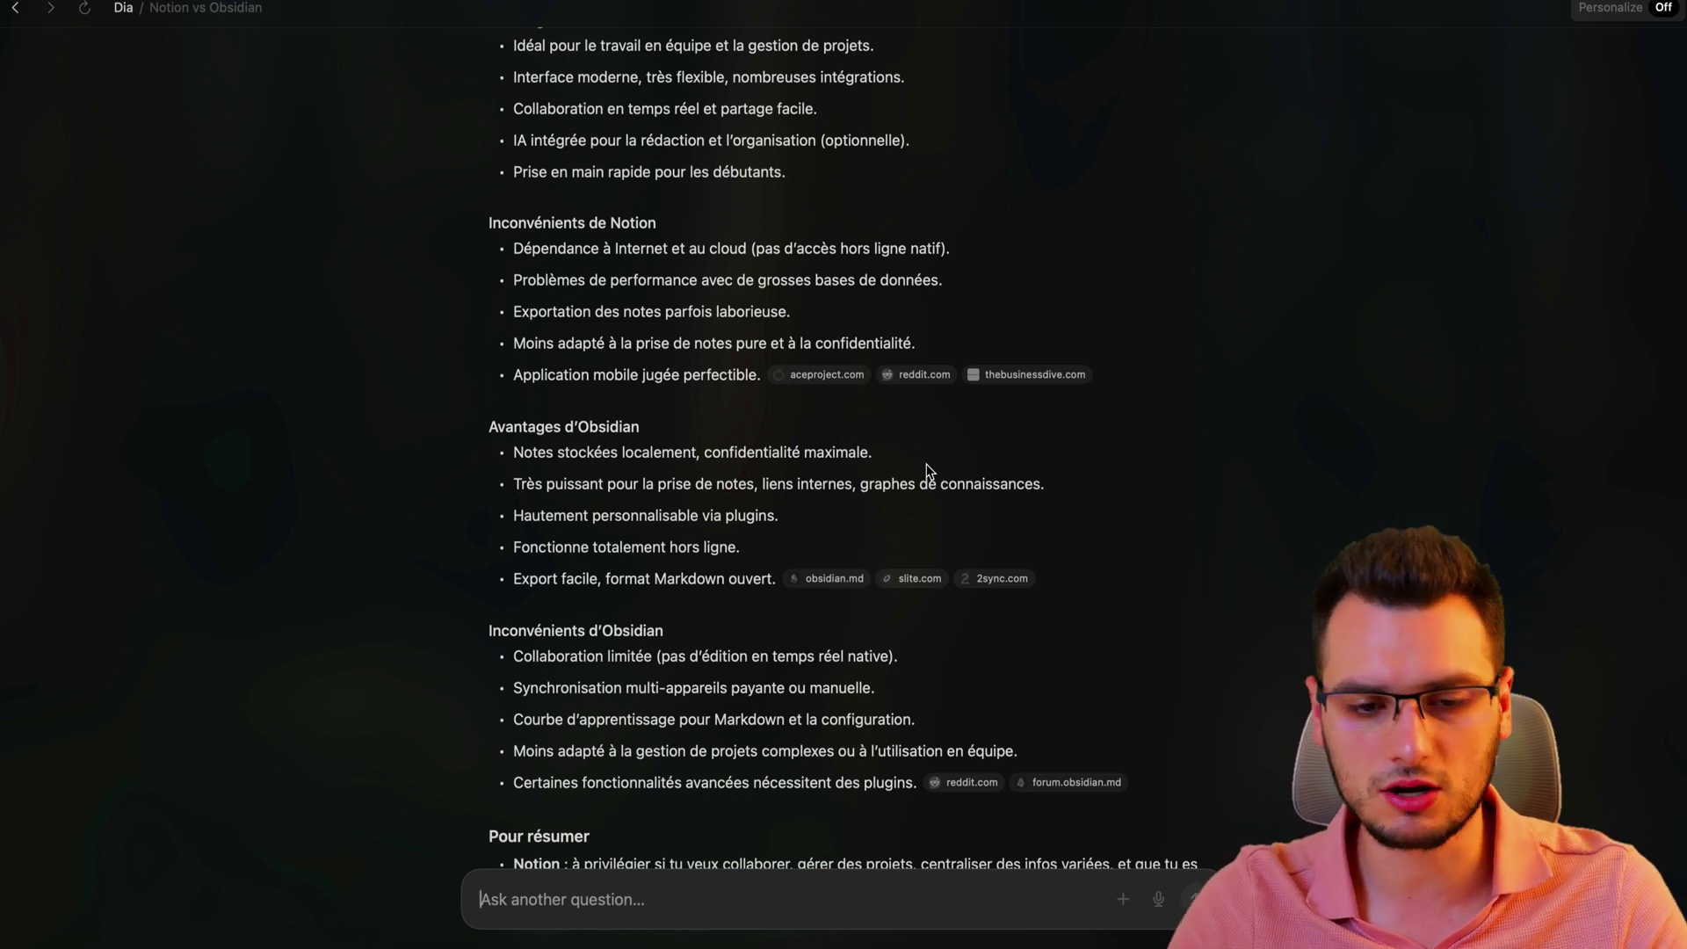
pyautogui.scroll(-2, 1129, 587)
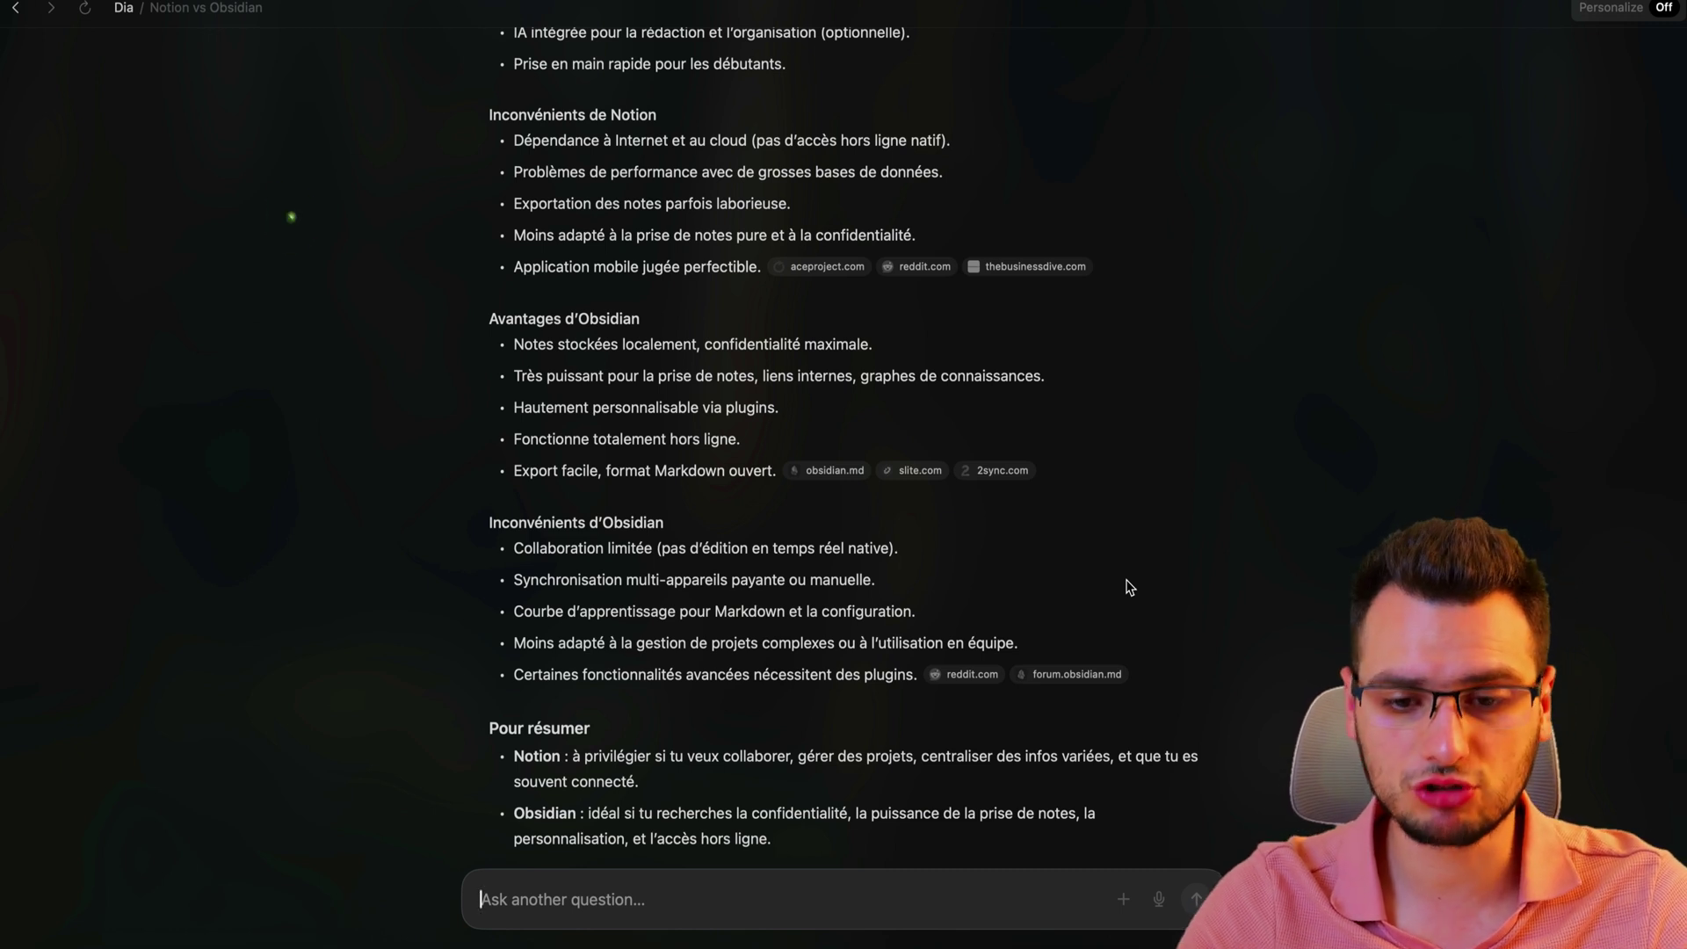
pyautogui.scroll(15, 1074, 471)
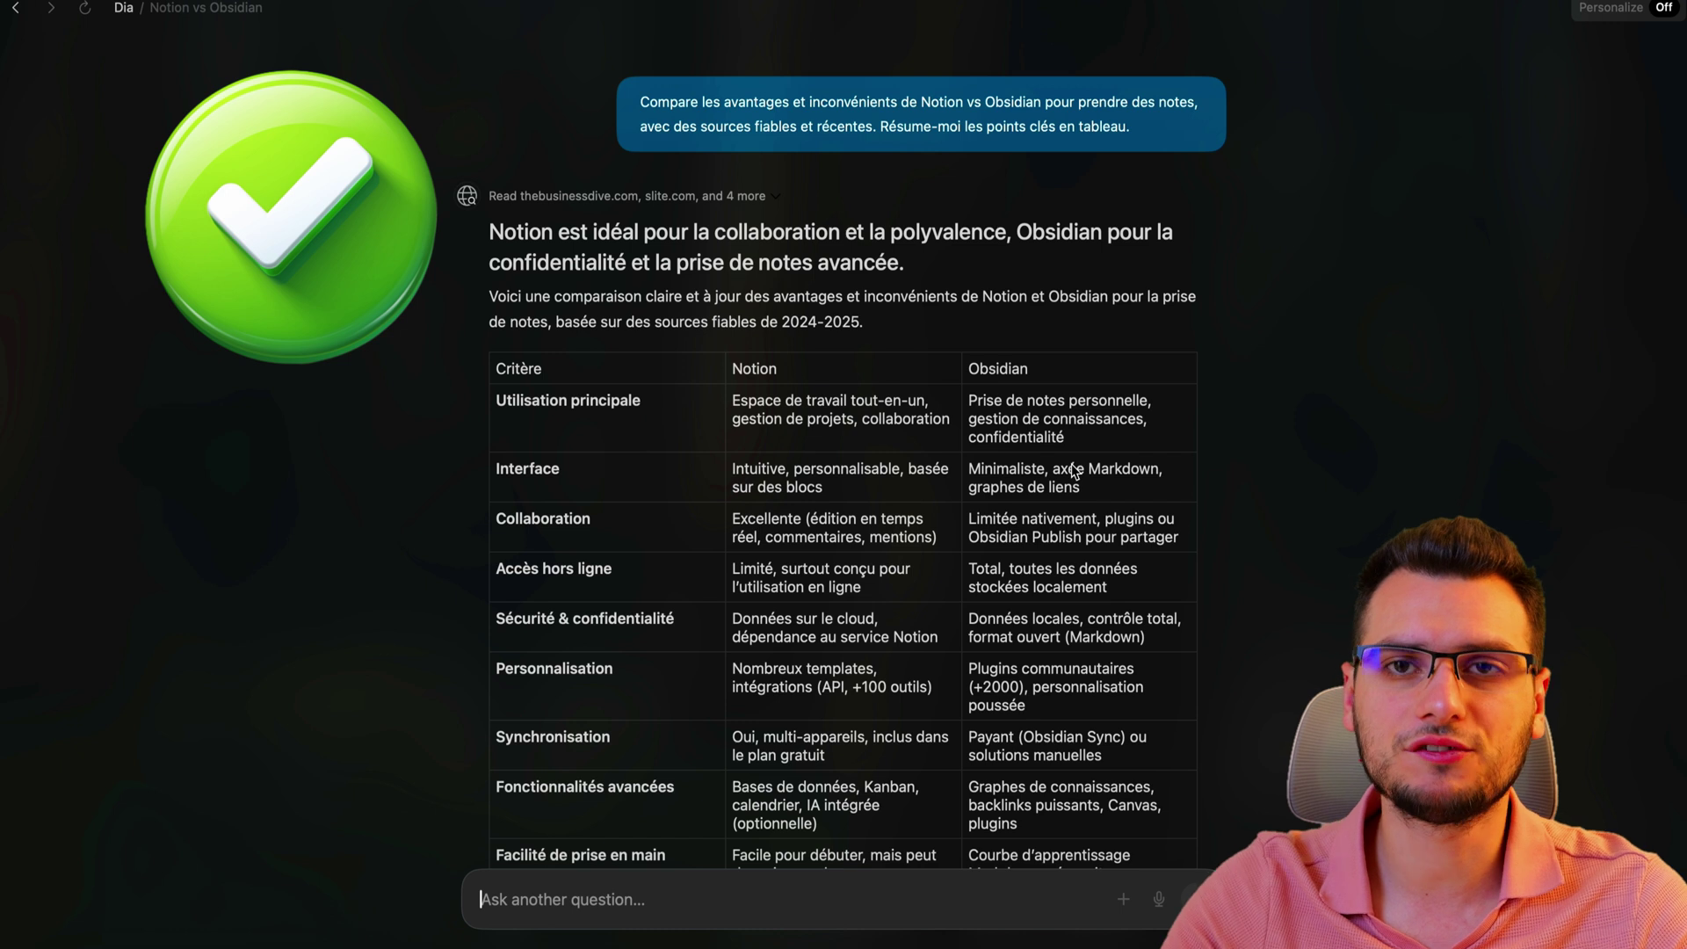
# Step: In a new tab, ask the AI chat for the best 4K video editing laptops under 1500€, with links, specs, reviews and value-for-money ratings
pyautogui.press('super+t')
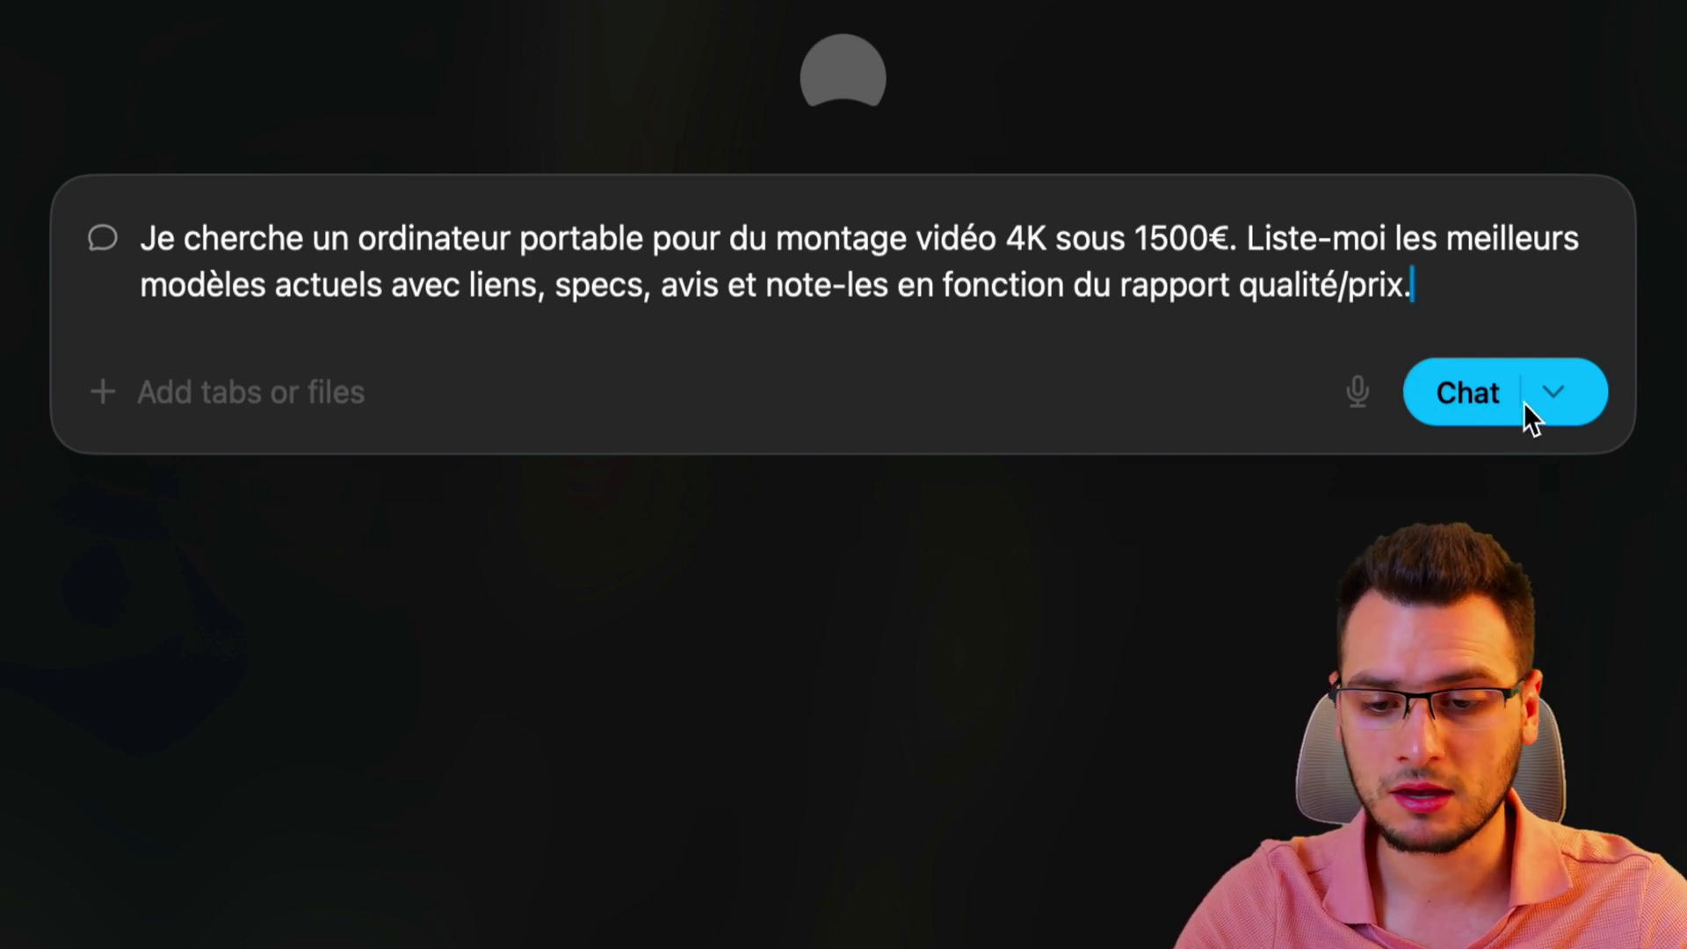
pyautogui.click(1474, 398)
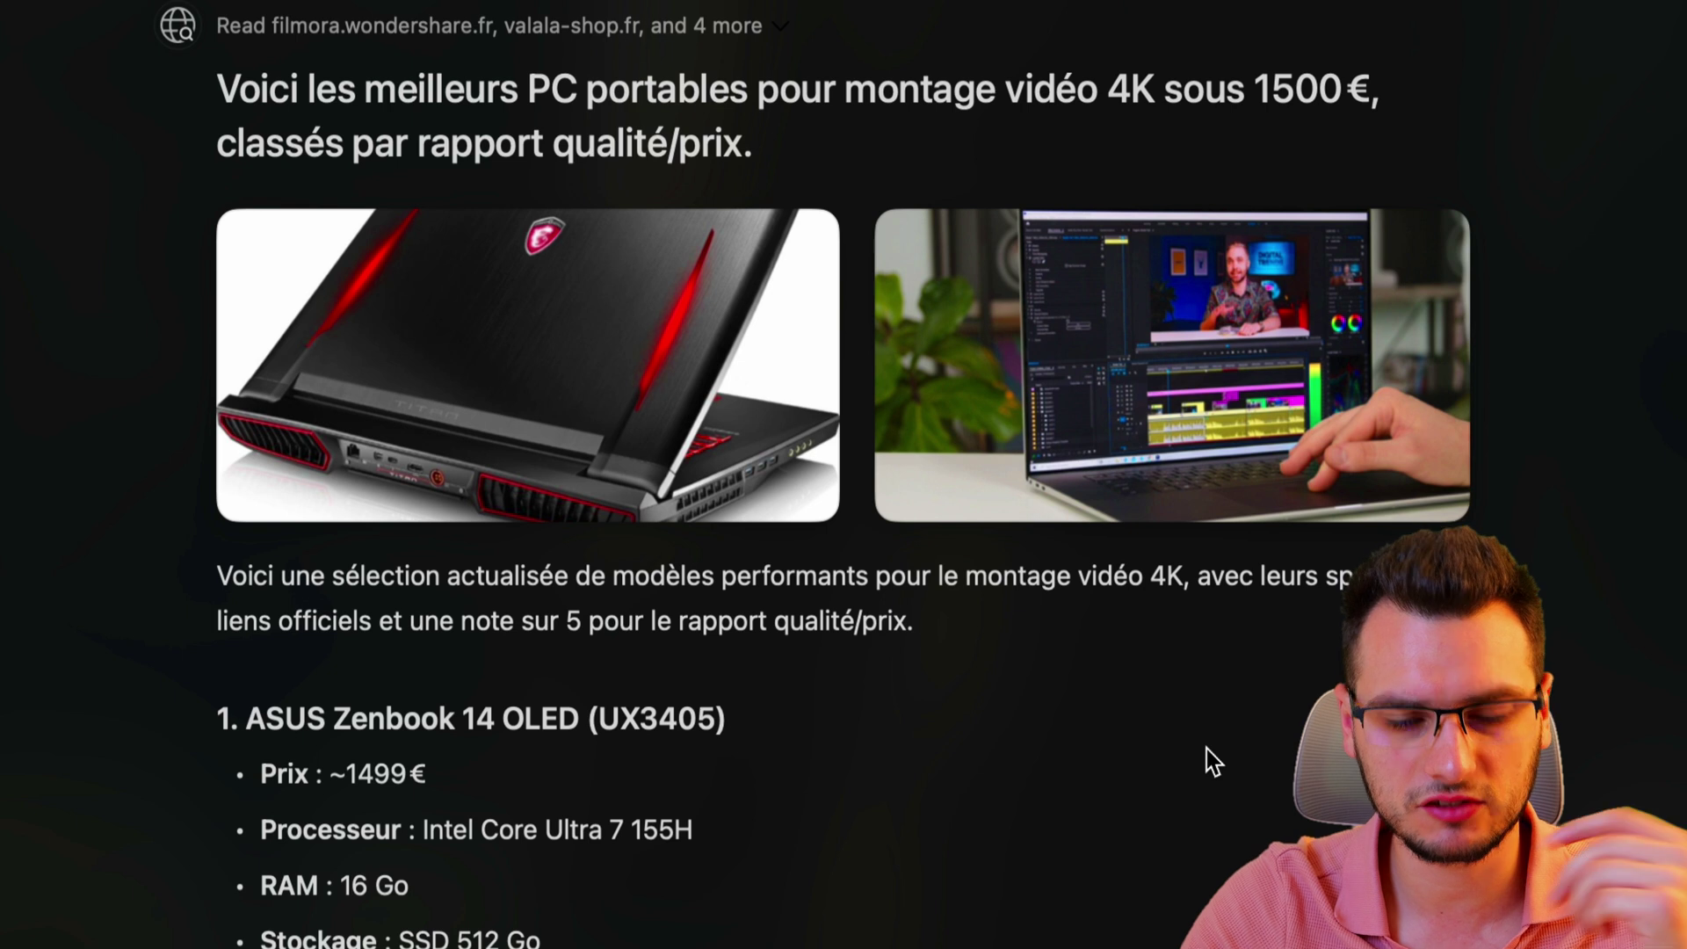
# Step: Read the ASUS Zenbook 14 OLED recommendation and open its Fnac link to check the page it leads to
pyautogui.scroll(-5, 783, 734)
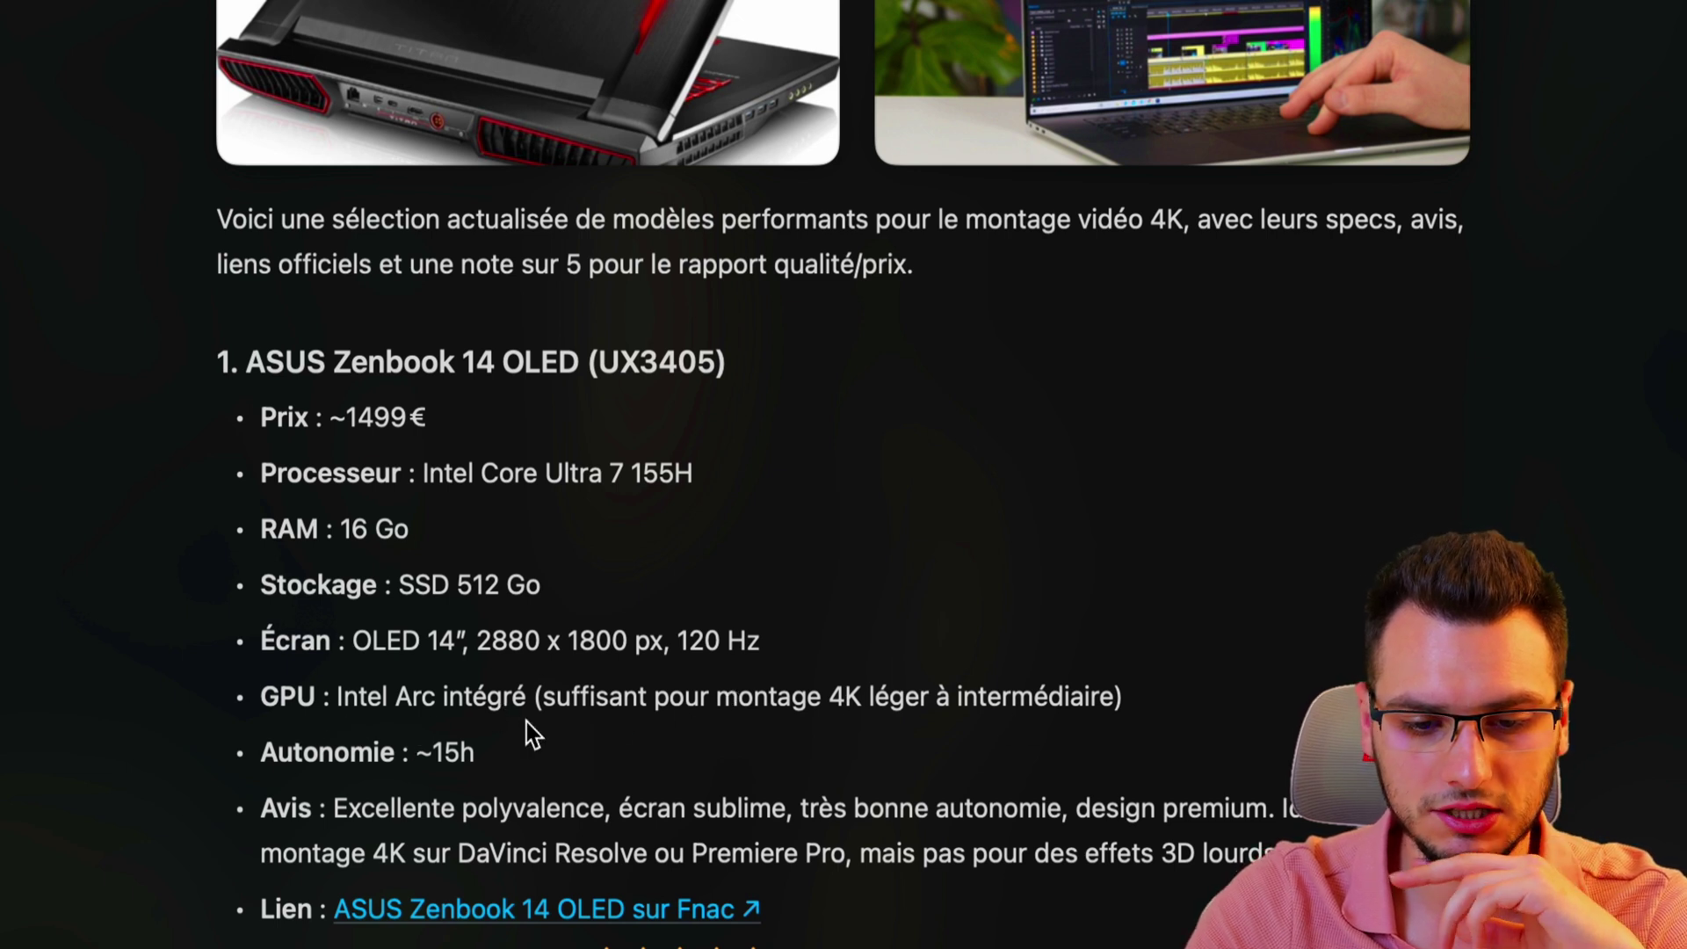
pyautogui.scroll(-3, 672, 755)
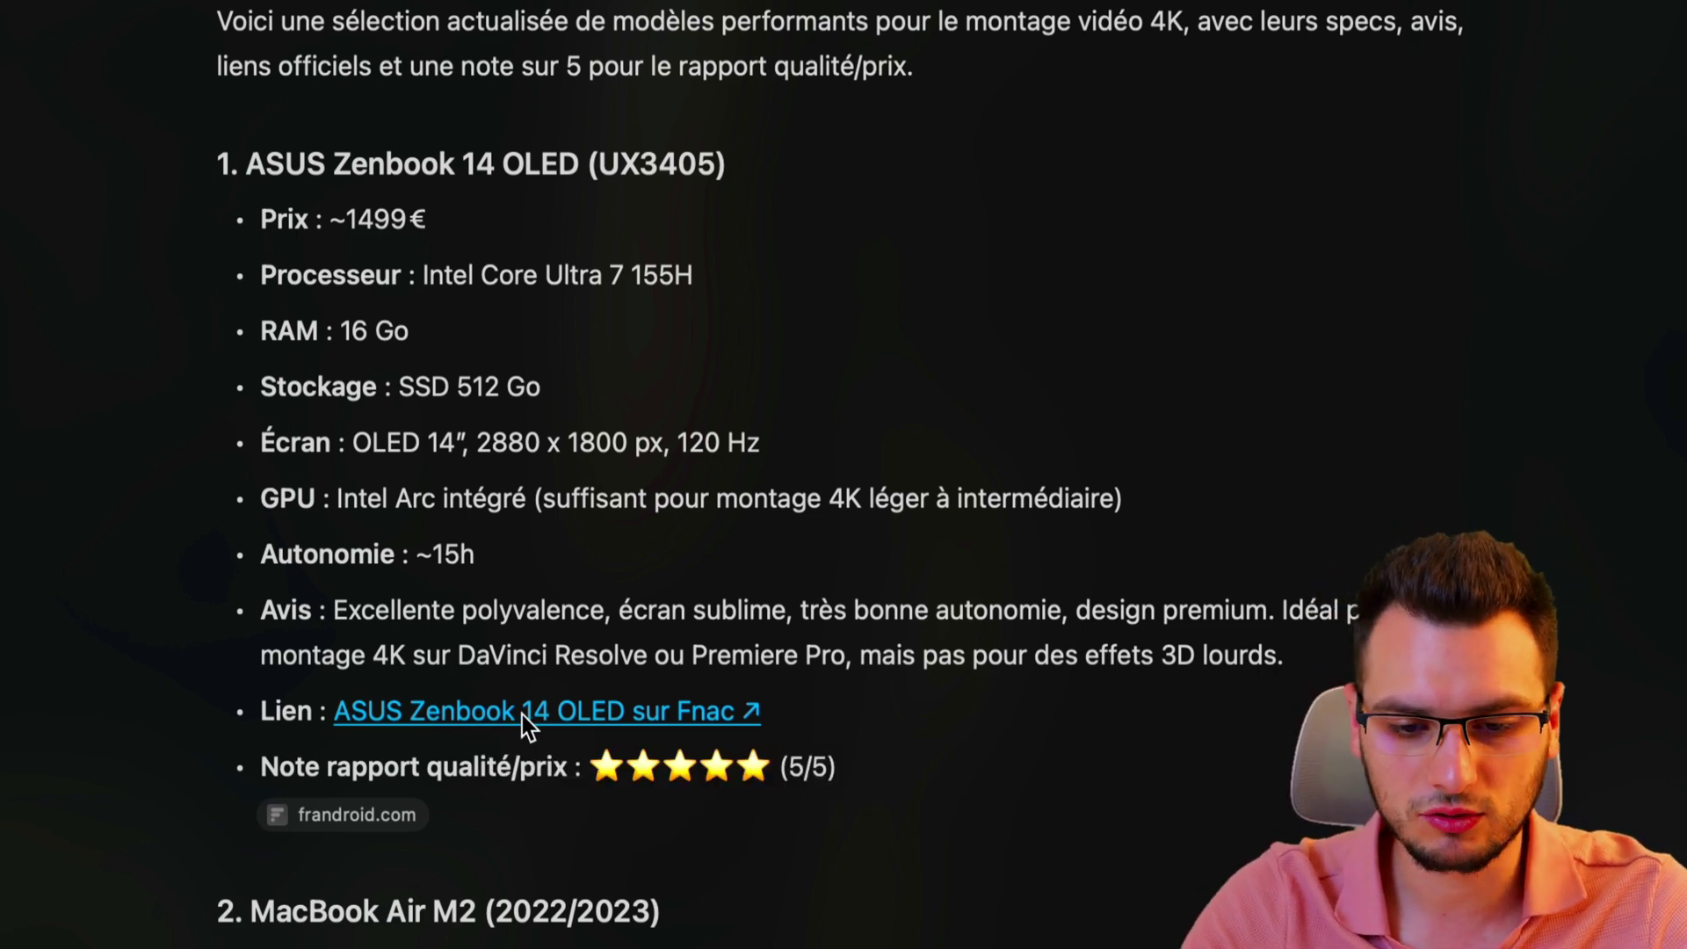
pyautogui.moveTo(527, 726)
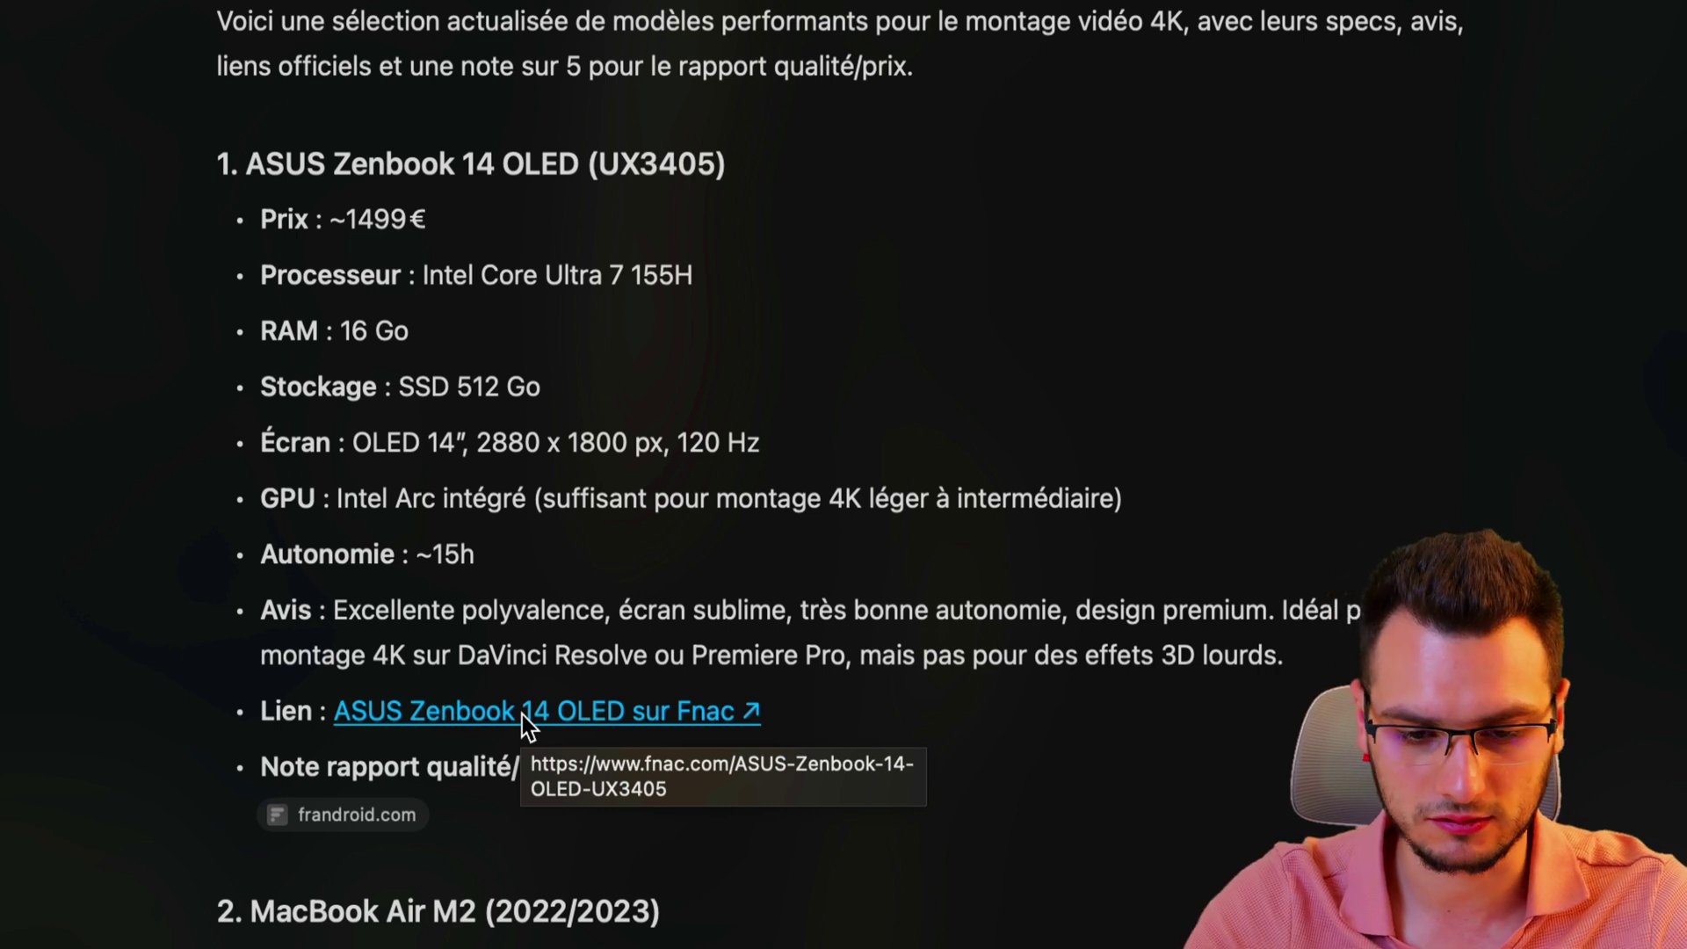
pyautogui.click(527, 726)
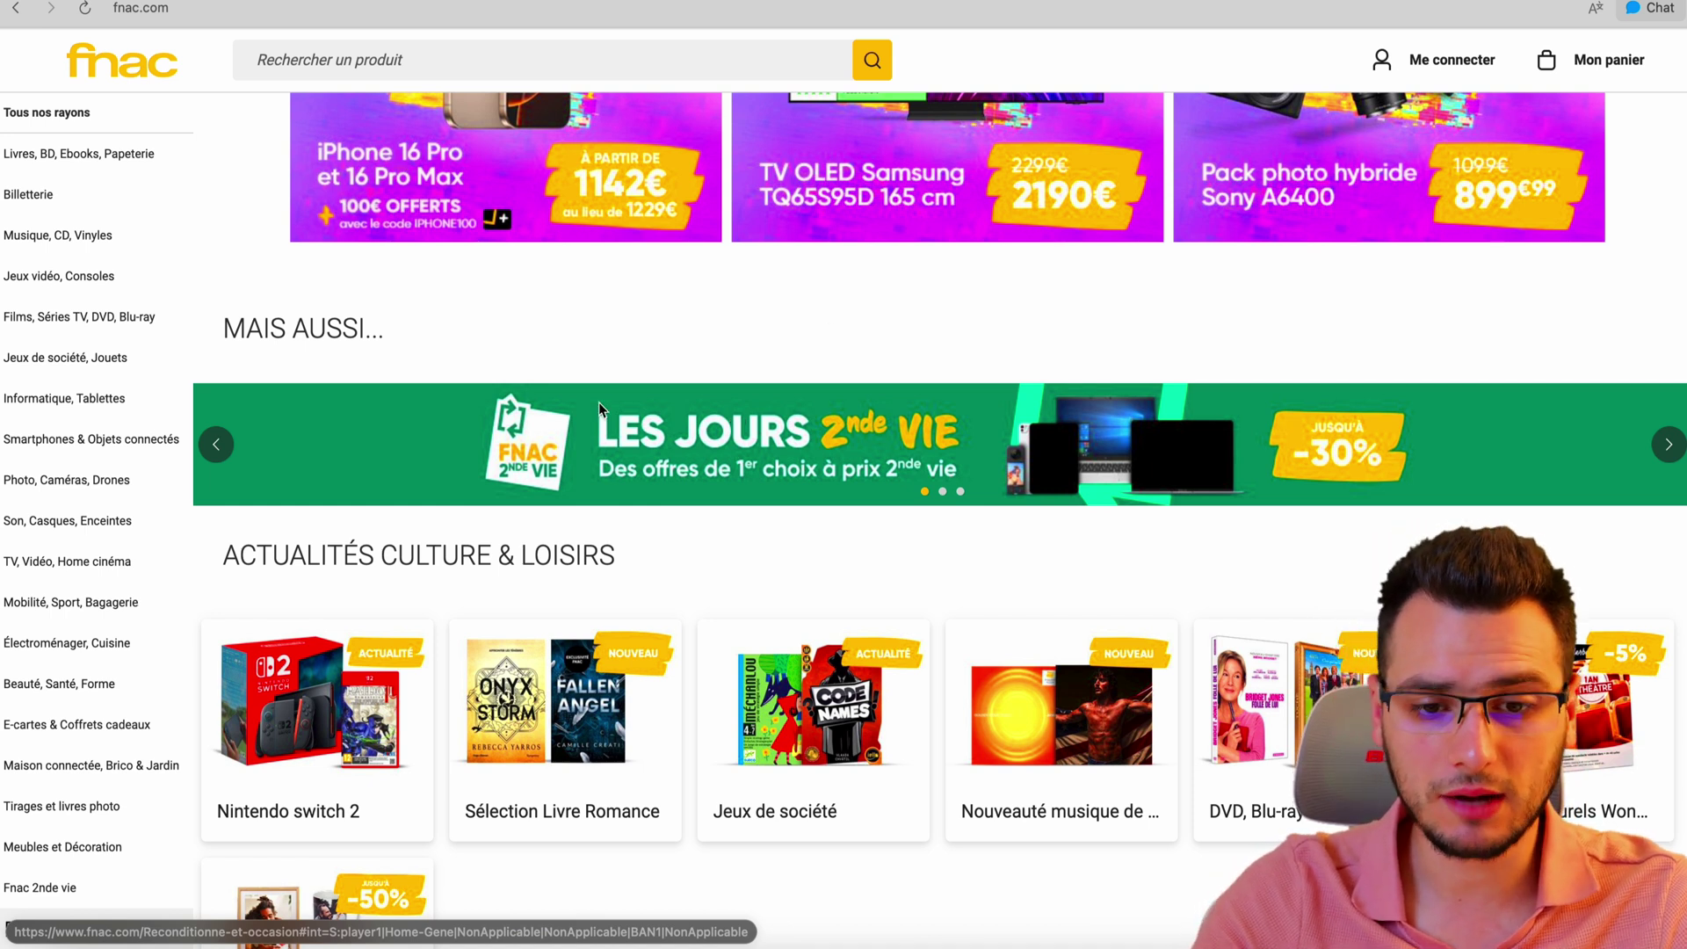
pyautogui.scroll(10, 598, 402)
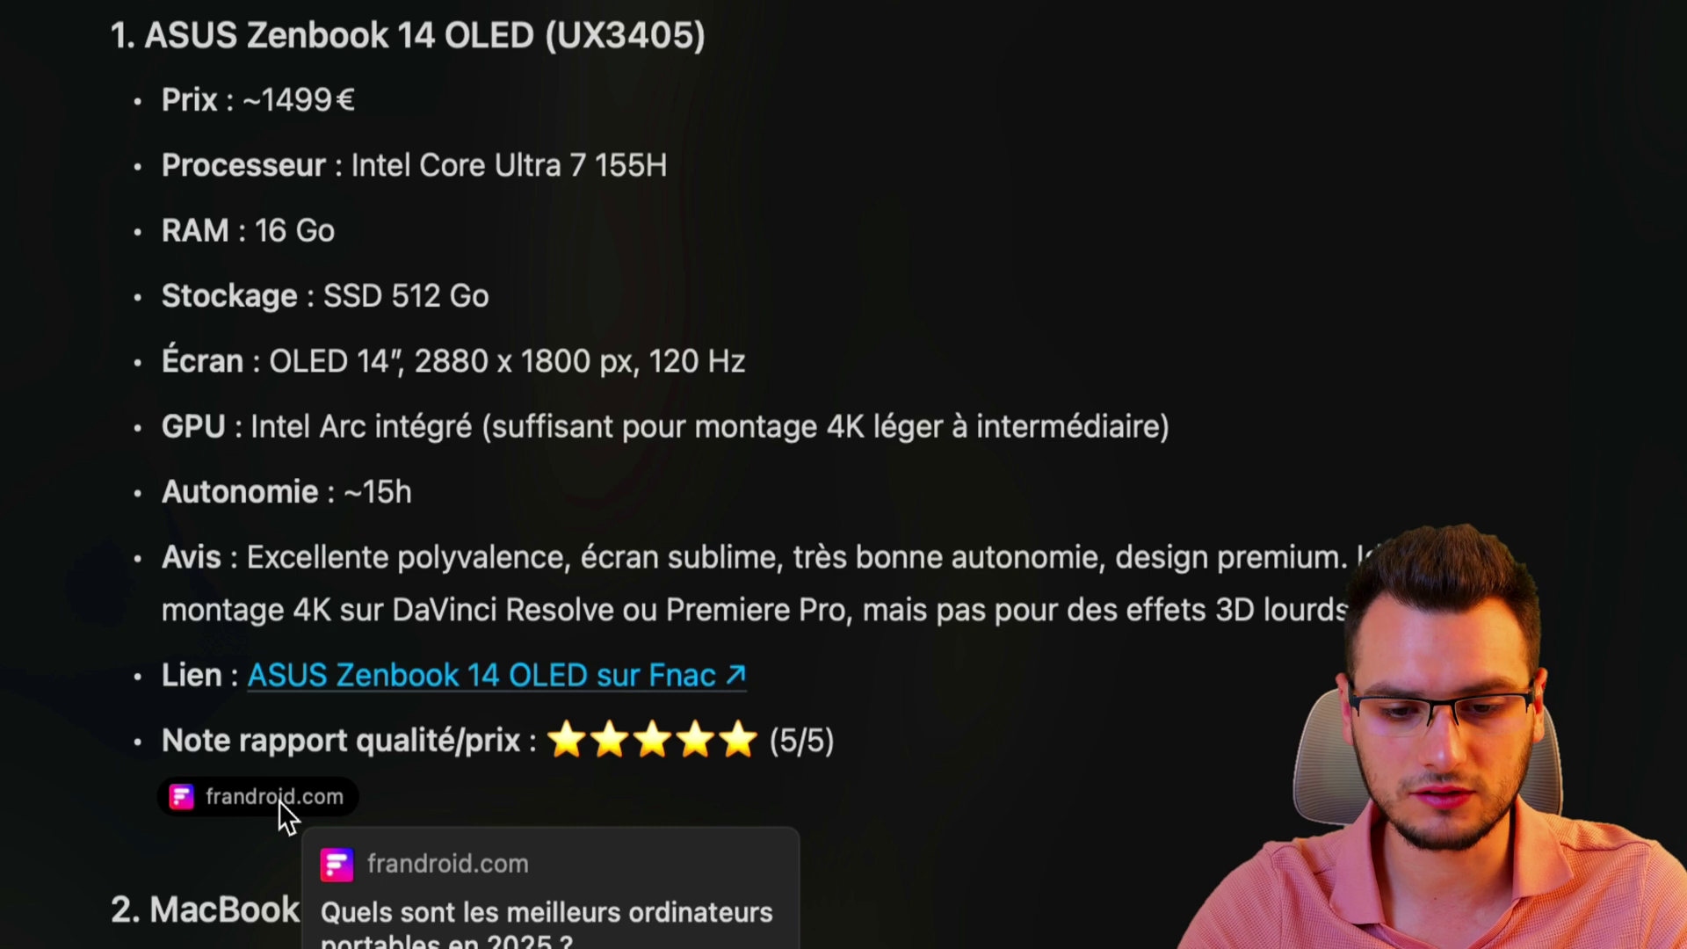
# Step: Open the frandroid.com source cited for the ASUS Zenbook and skim its laptop buying guide
pyautogui.click(264, 800)
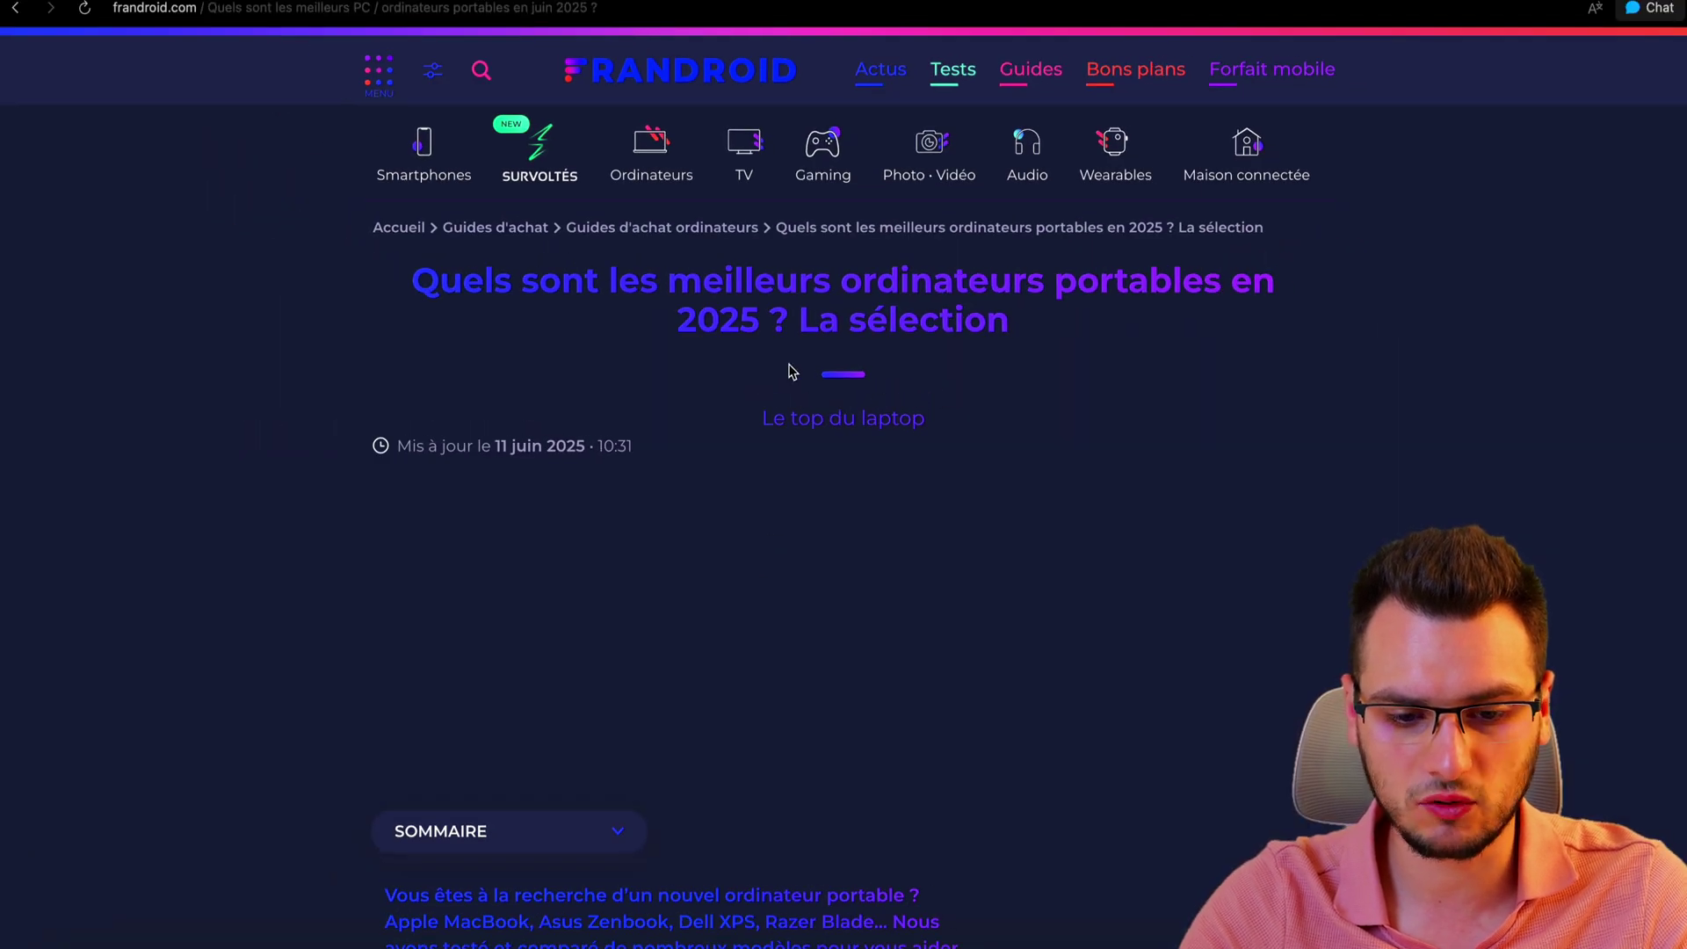
pyautogui.scroll(-10, 697, 444)
pyautogui.scroll(-7, 700, 450)
pyautogui.scroll(7, 701, 449)
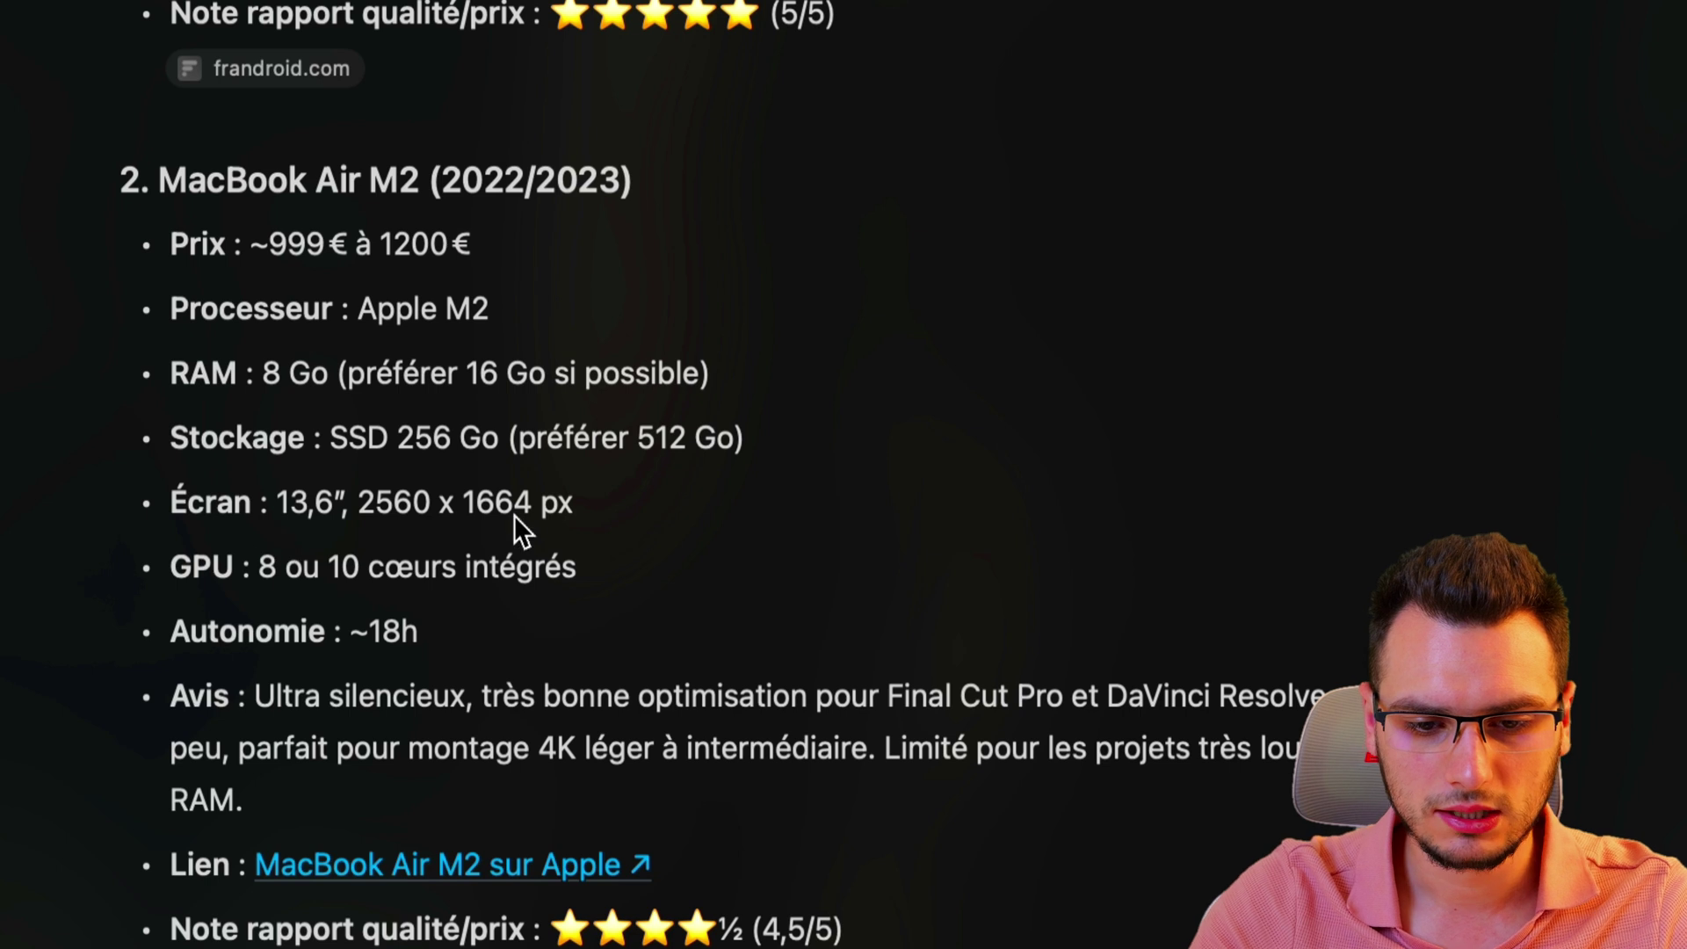
# Step: Read the remaining laptop recommendations, from the MacBook Air M2 to the Acer Nitro 5, and the closing 4K editing advice and sources
pyautogui.scroll(-5, 482, 441)
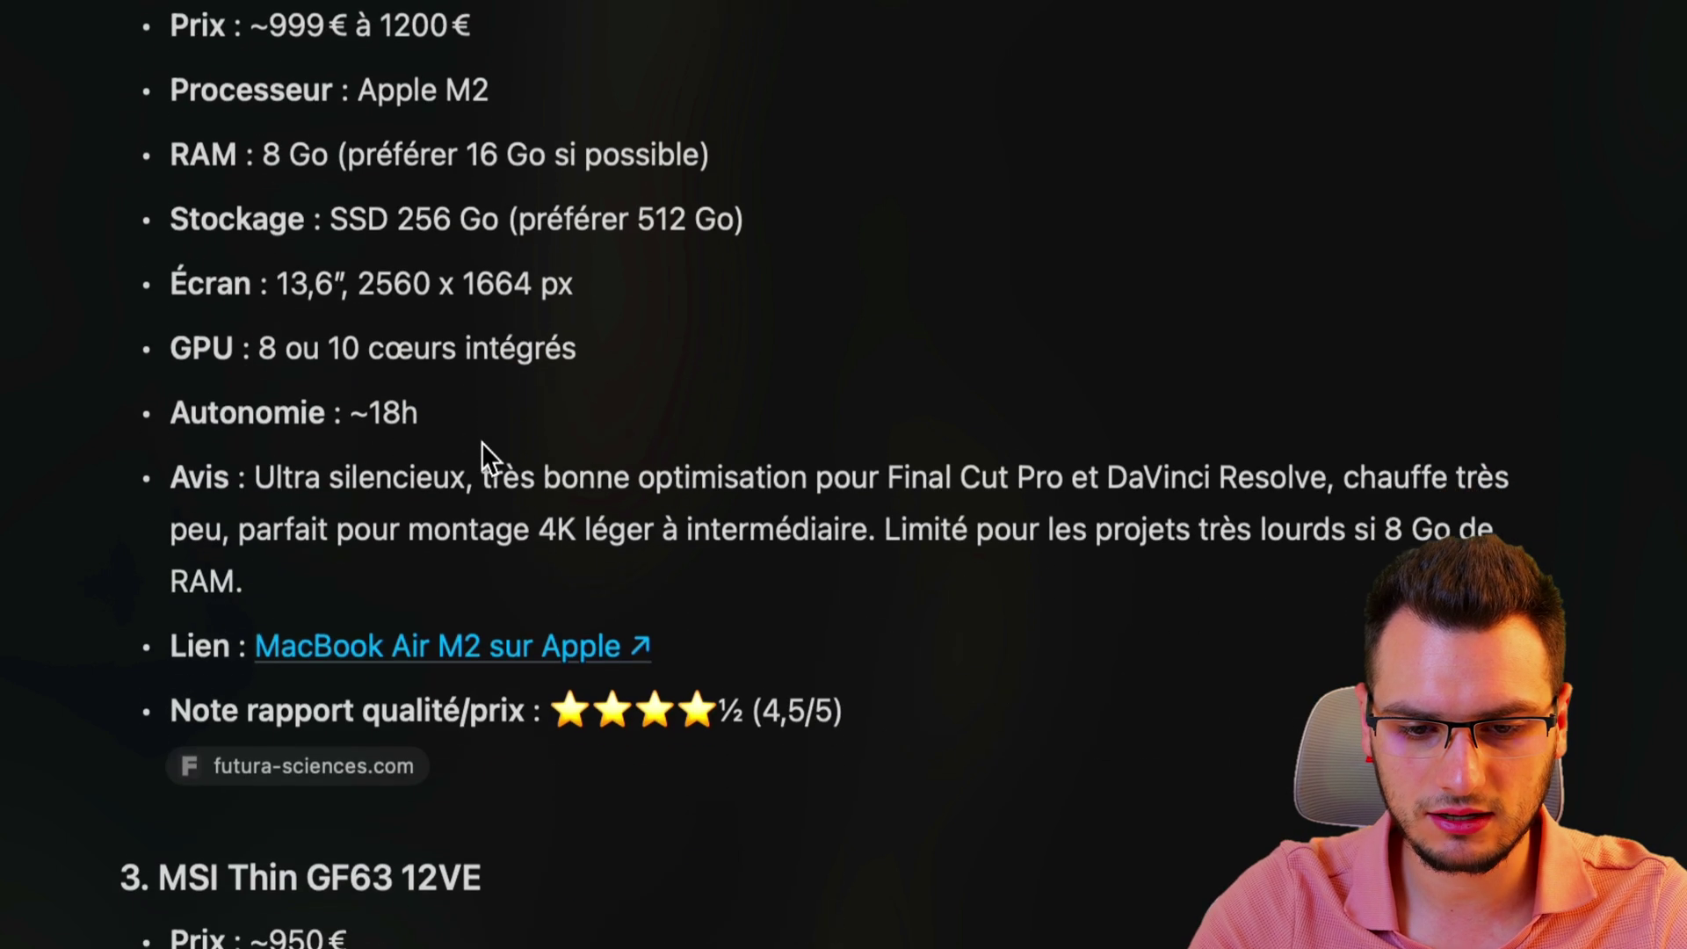
pyautogui.scroll(-18, 707, 435)
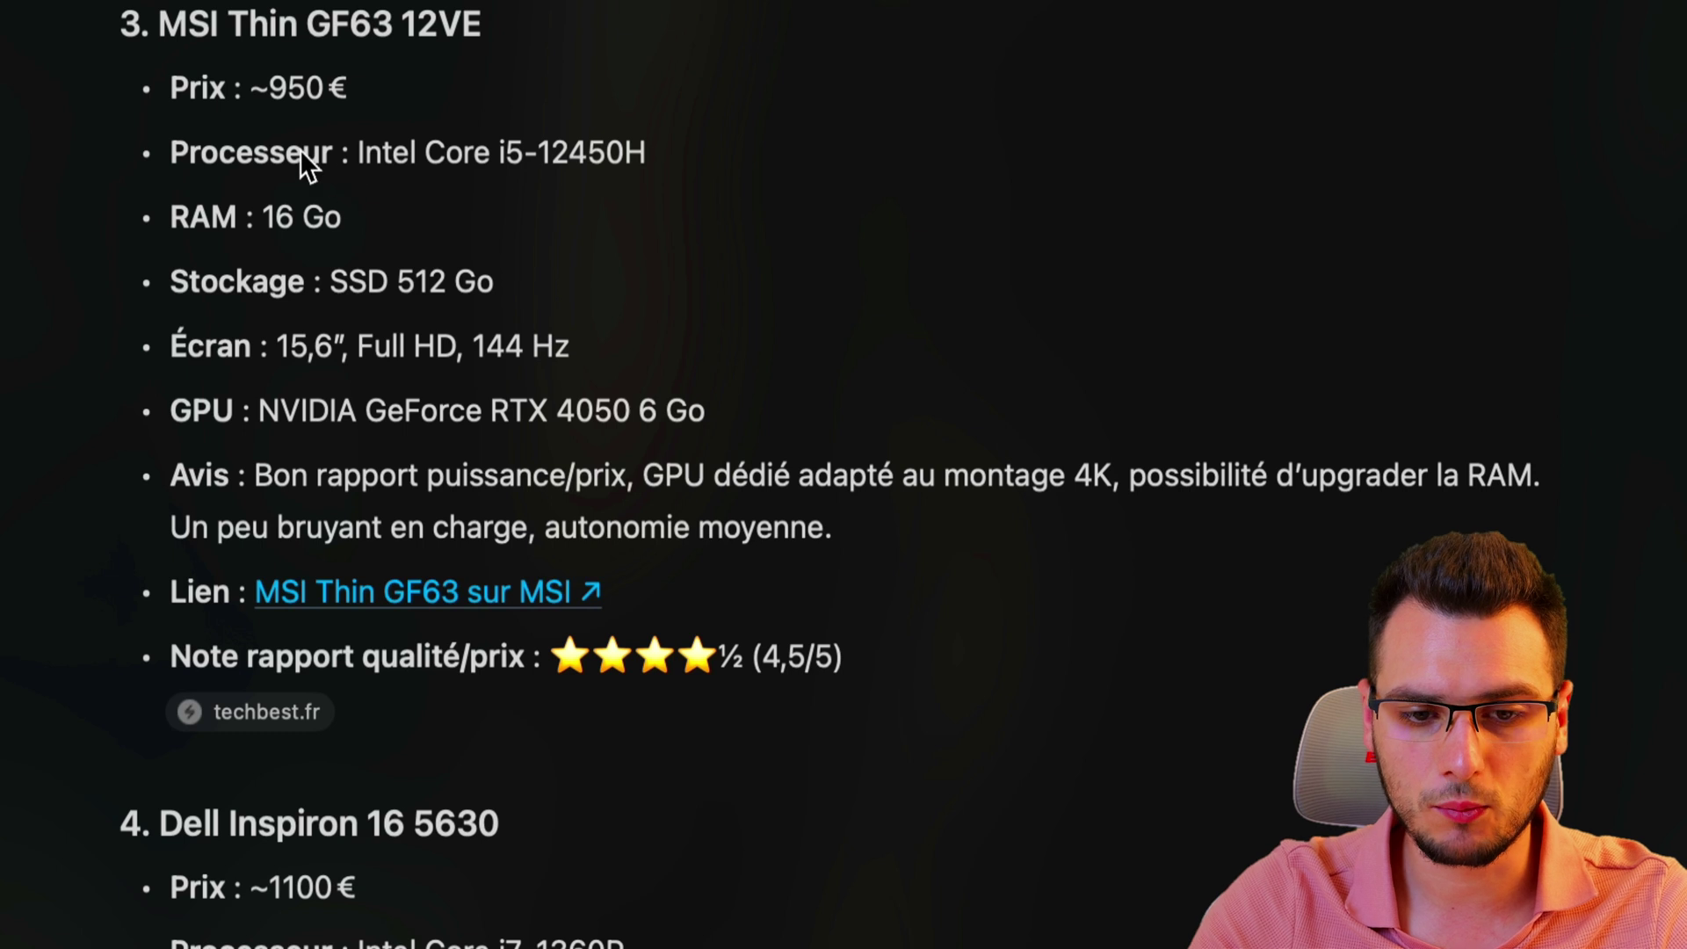
pyautogui.scroll(-20, 385, 97)
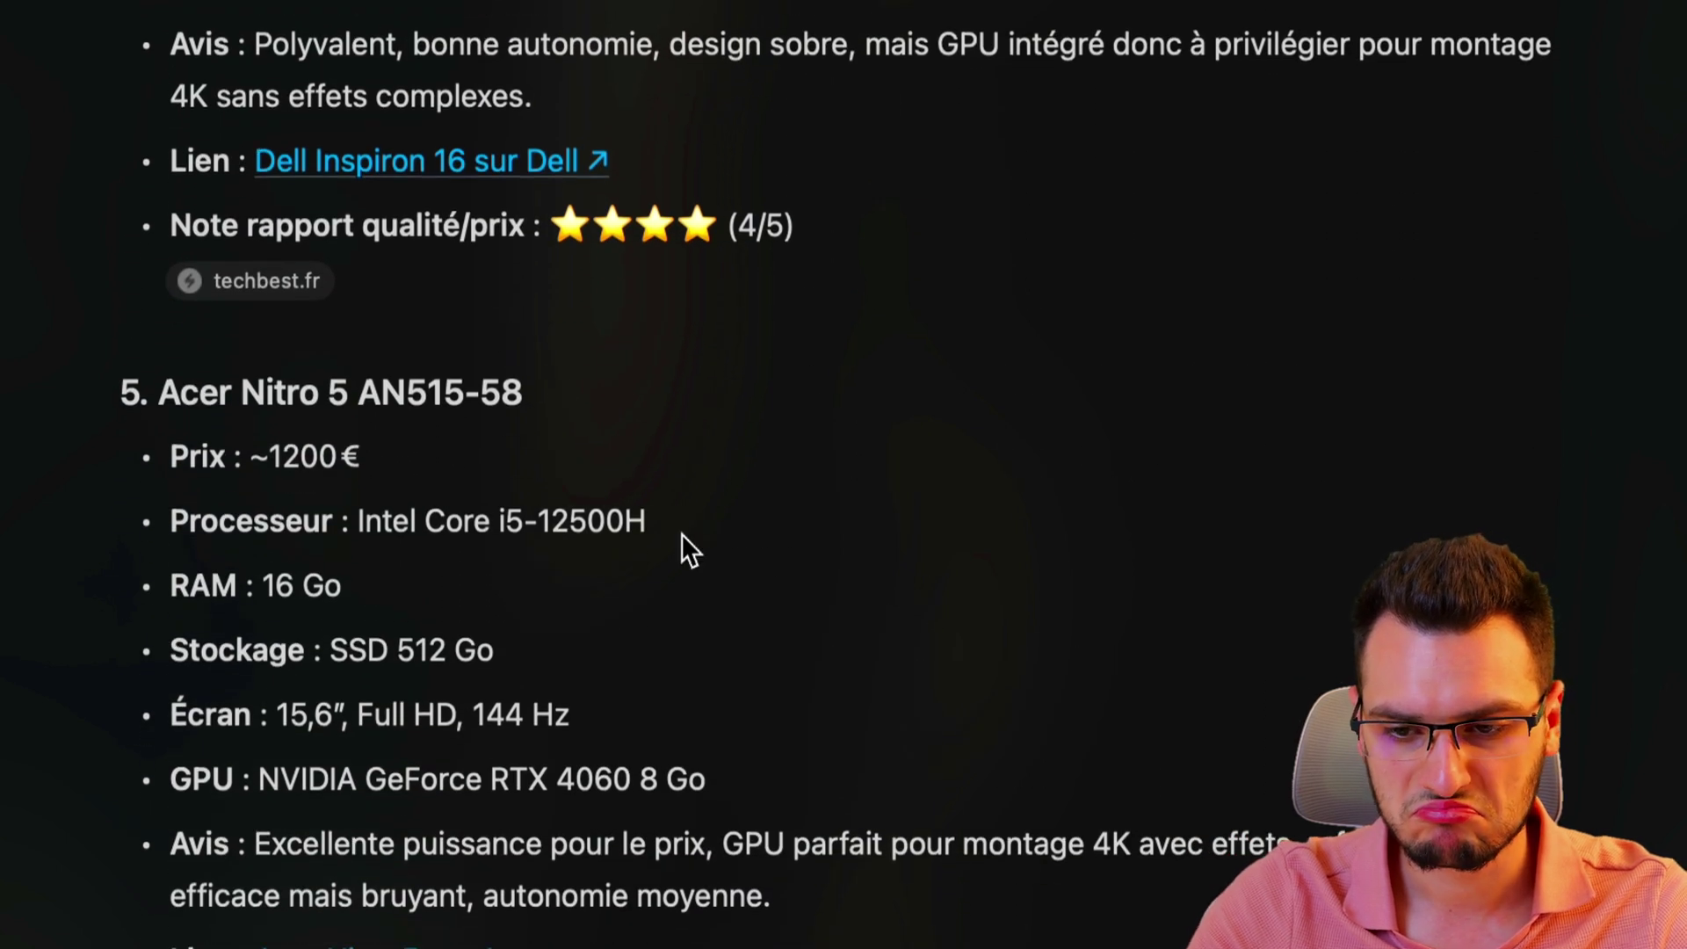
pyautogui.scroll(-19, 682, 534)
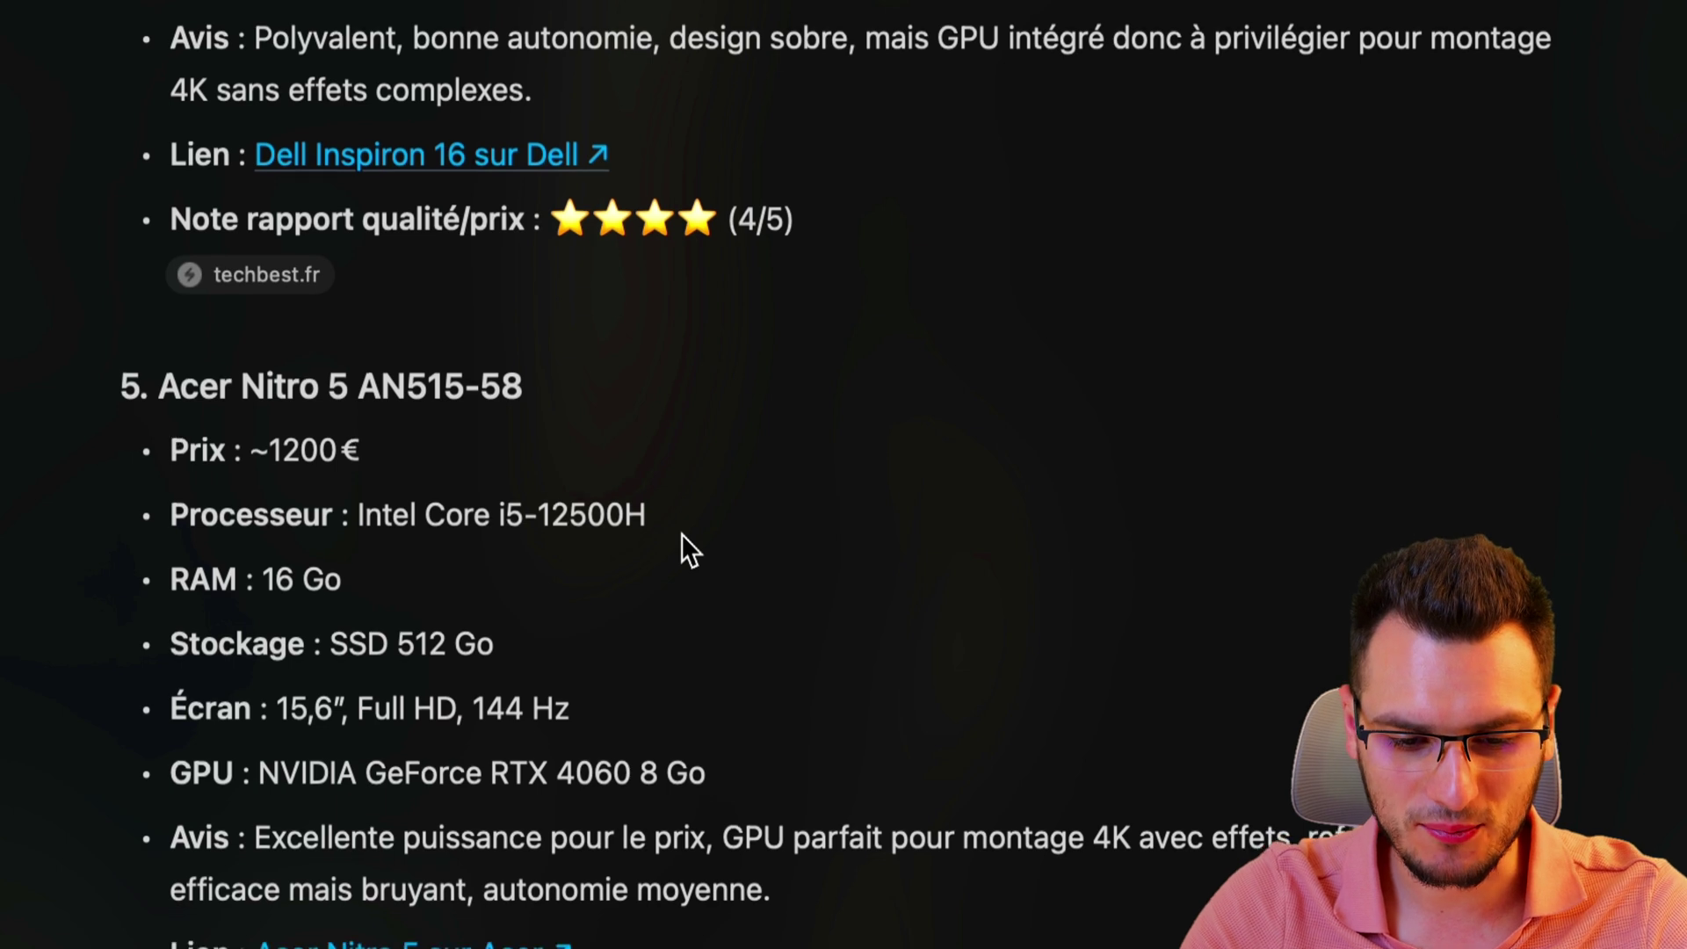
pyautogui.scroll(-1, 584, 834)
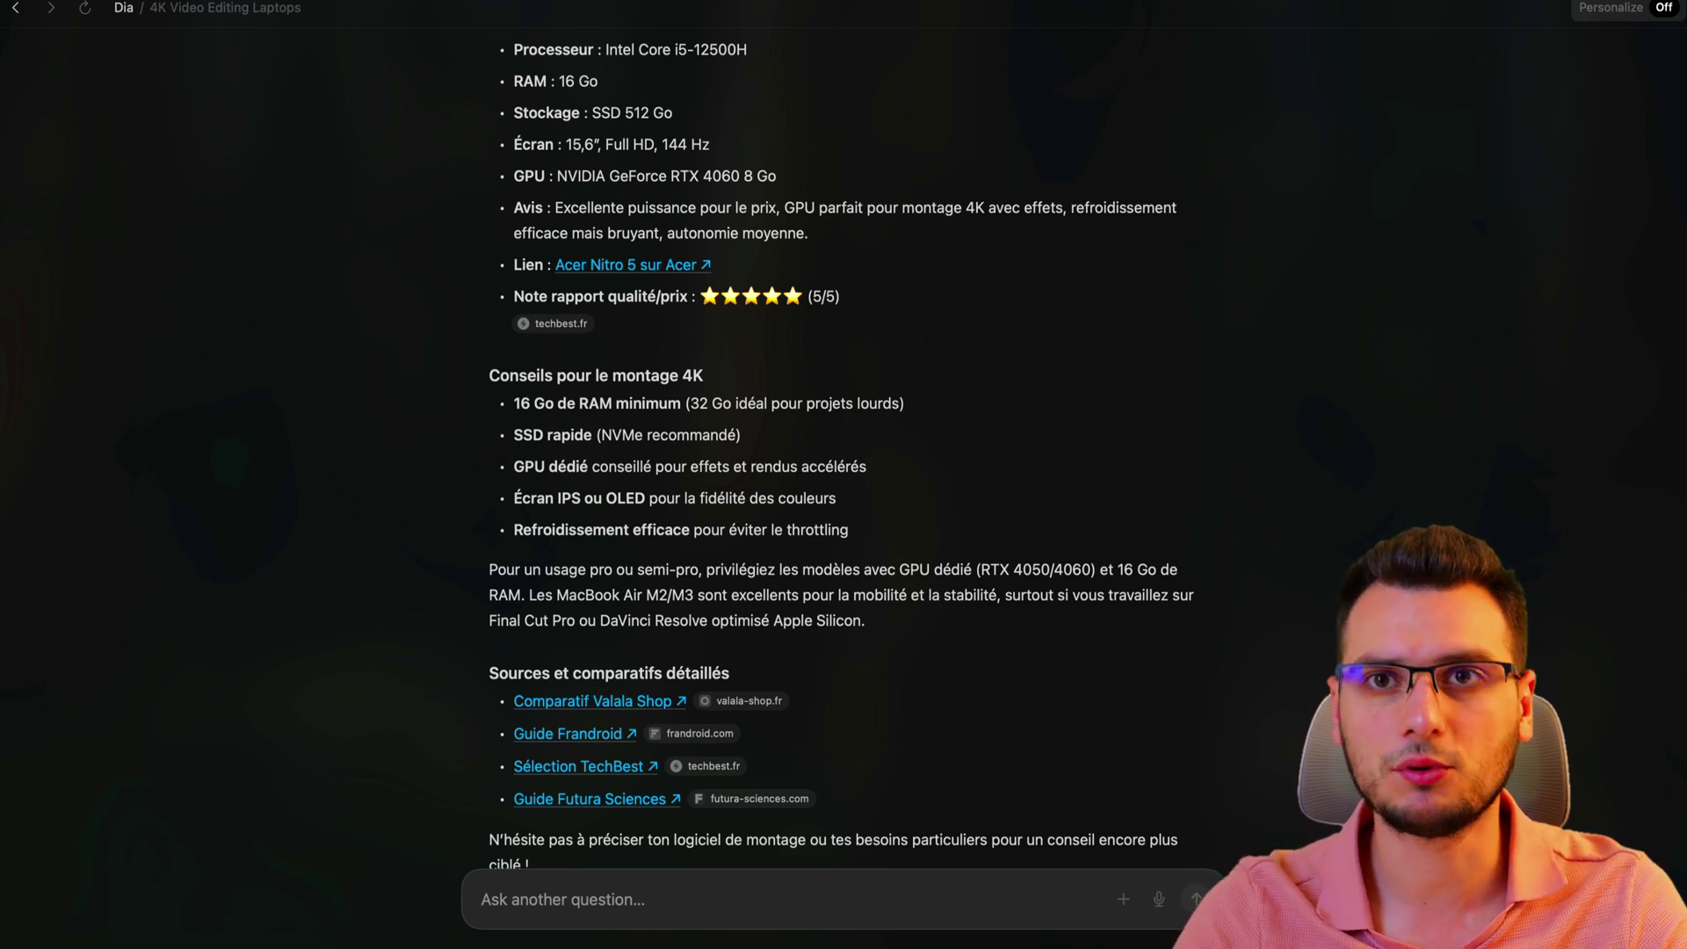
# Step: In a new tab, ask the AI chat for a complete SEO blog article from the personal website's content, with title, subheadings, introduction and conclusion
pyautogui.press('super+t')
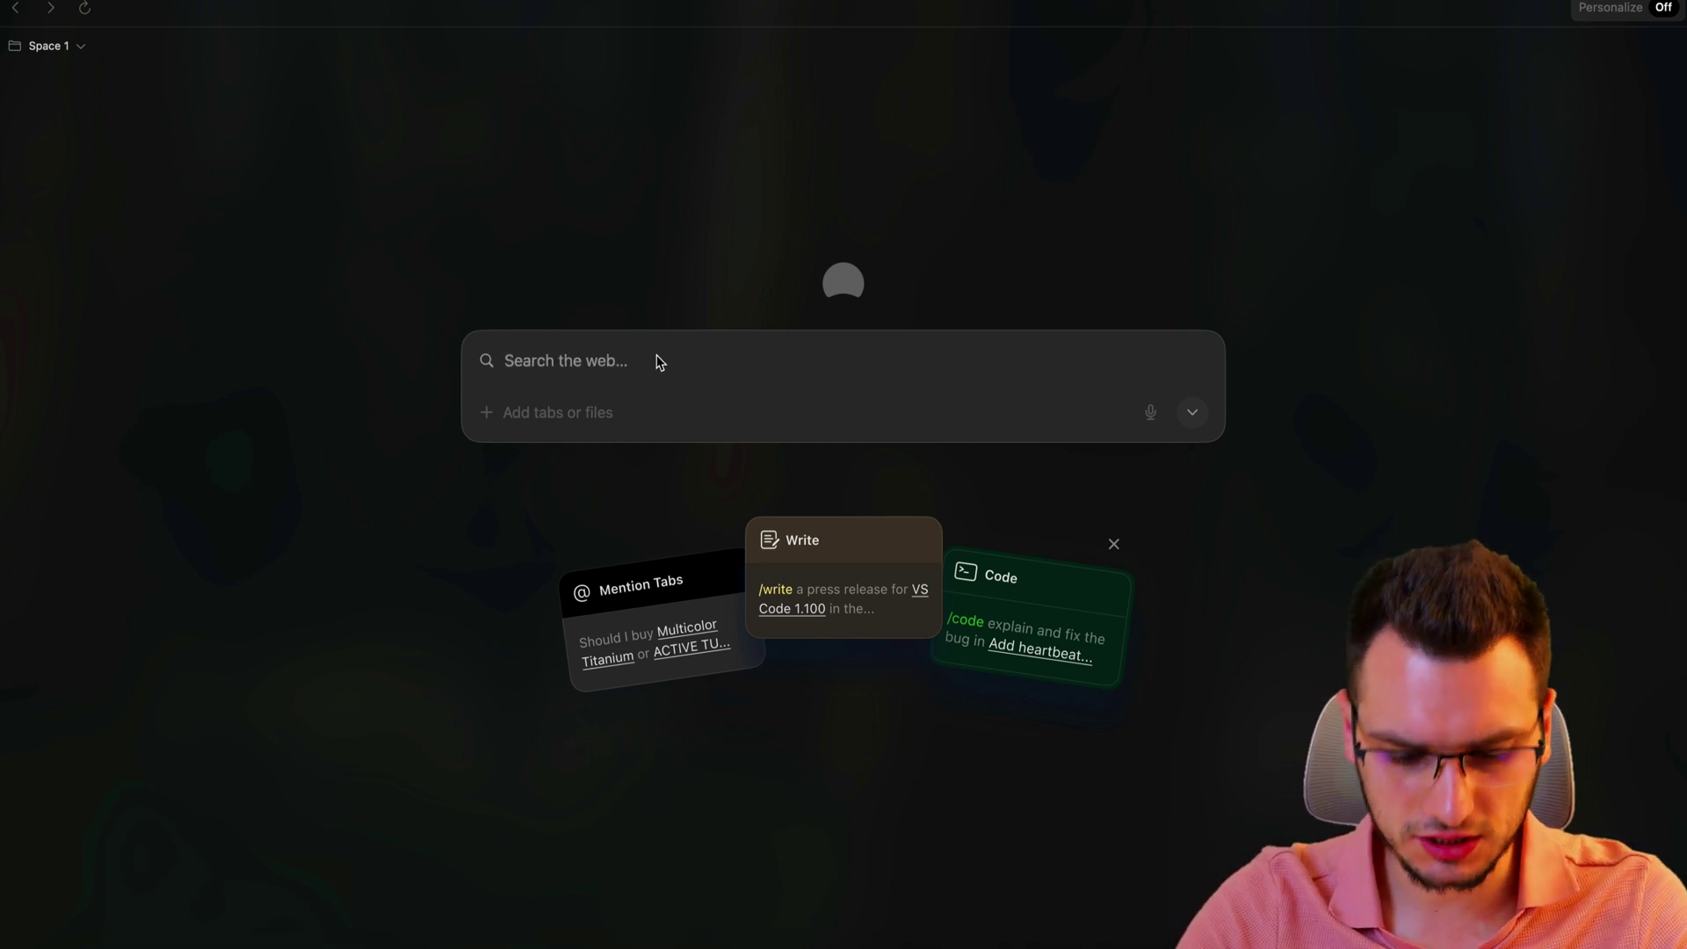
pyautogui.write('Rédige un article de blog complet et optimisé SEO à partir du contenu trouvé sur le site https://anthonymarandon.fr. Reformule les informations, ajoute une introduction percutante et une conclusion engageante. Propose un titre efficace et des sous-titres adaptés au format web.')
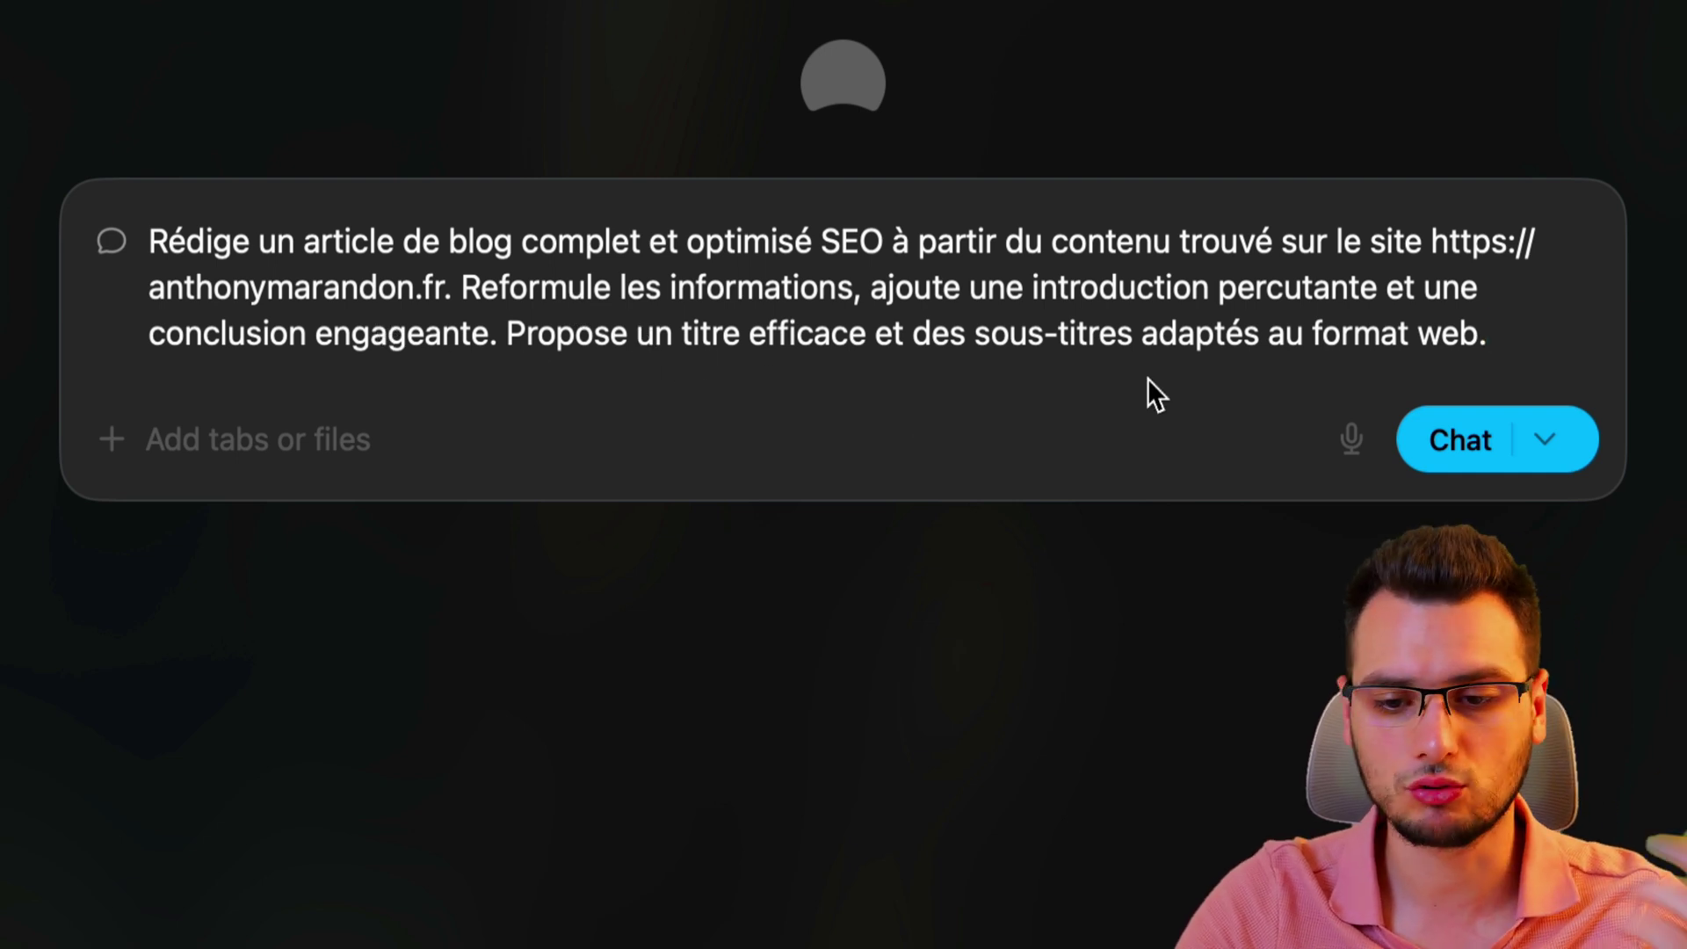
pyautogui.click(1475, 446)
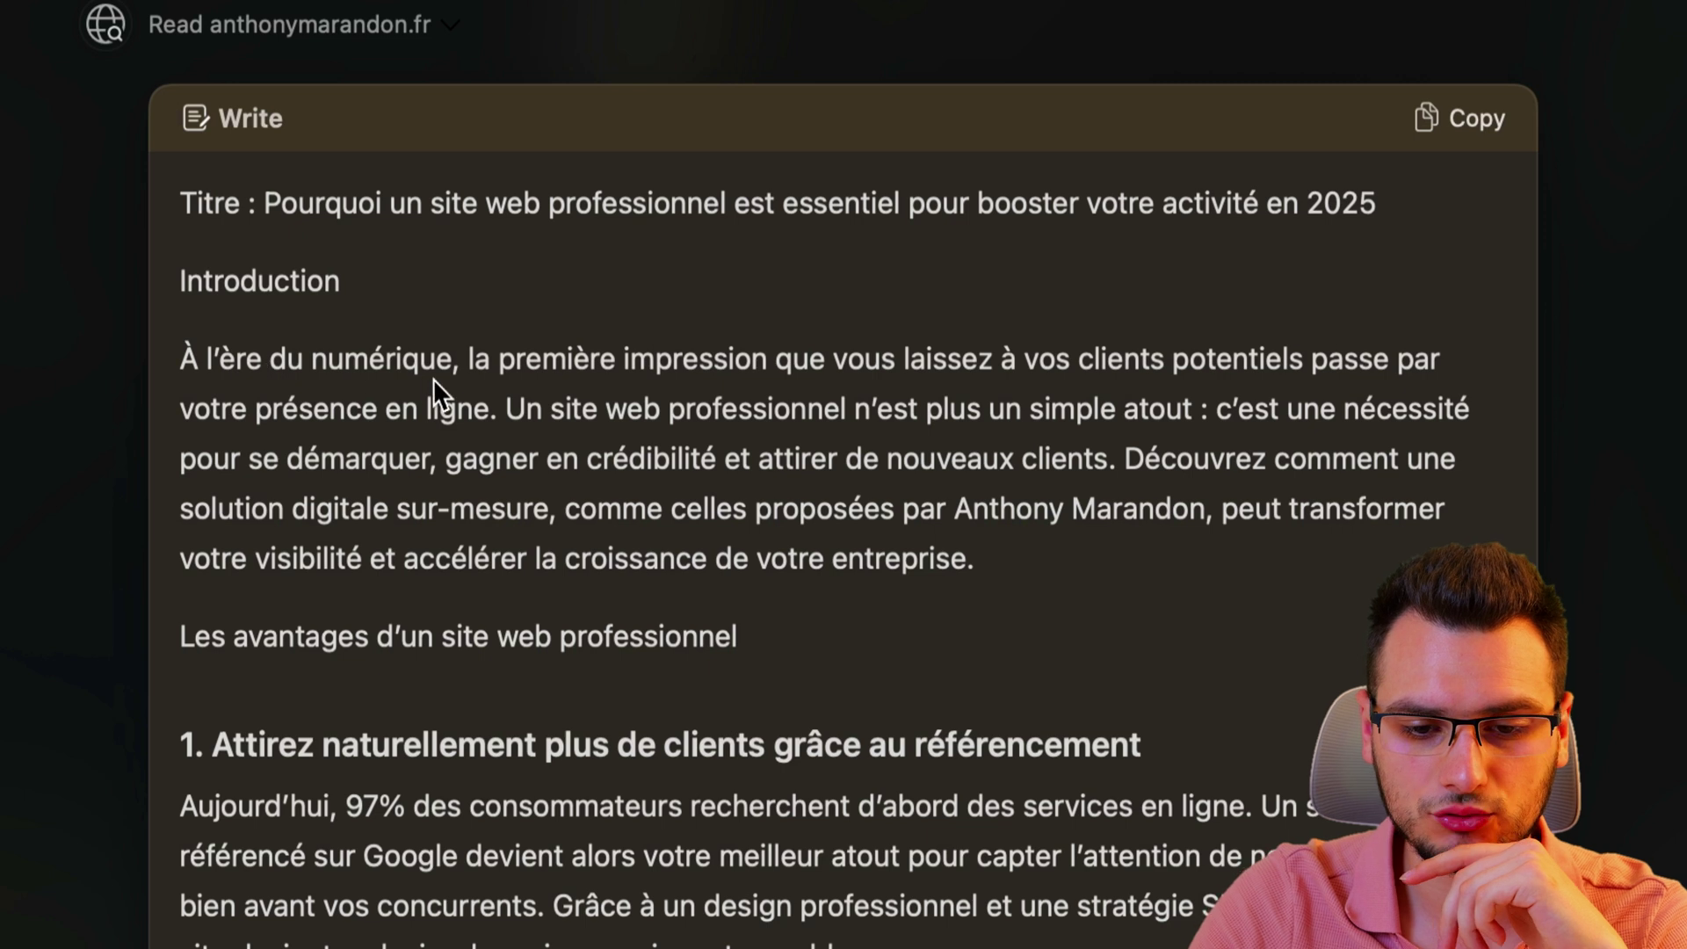
# Step: Review the generated SEO blog article from its title and introduction through to the conclusion
pyautogui.scroll(-5, 478, 393)
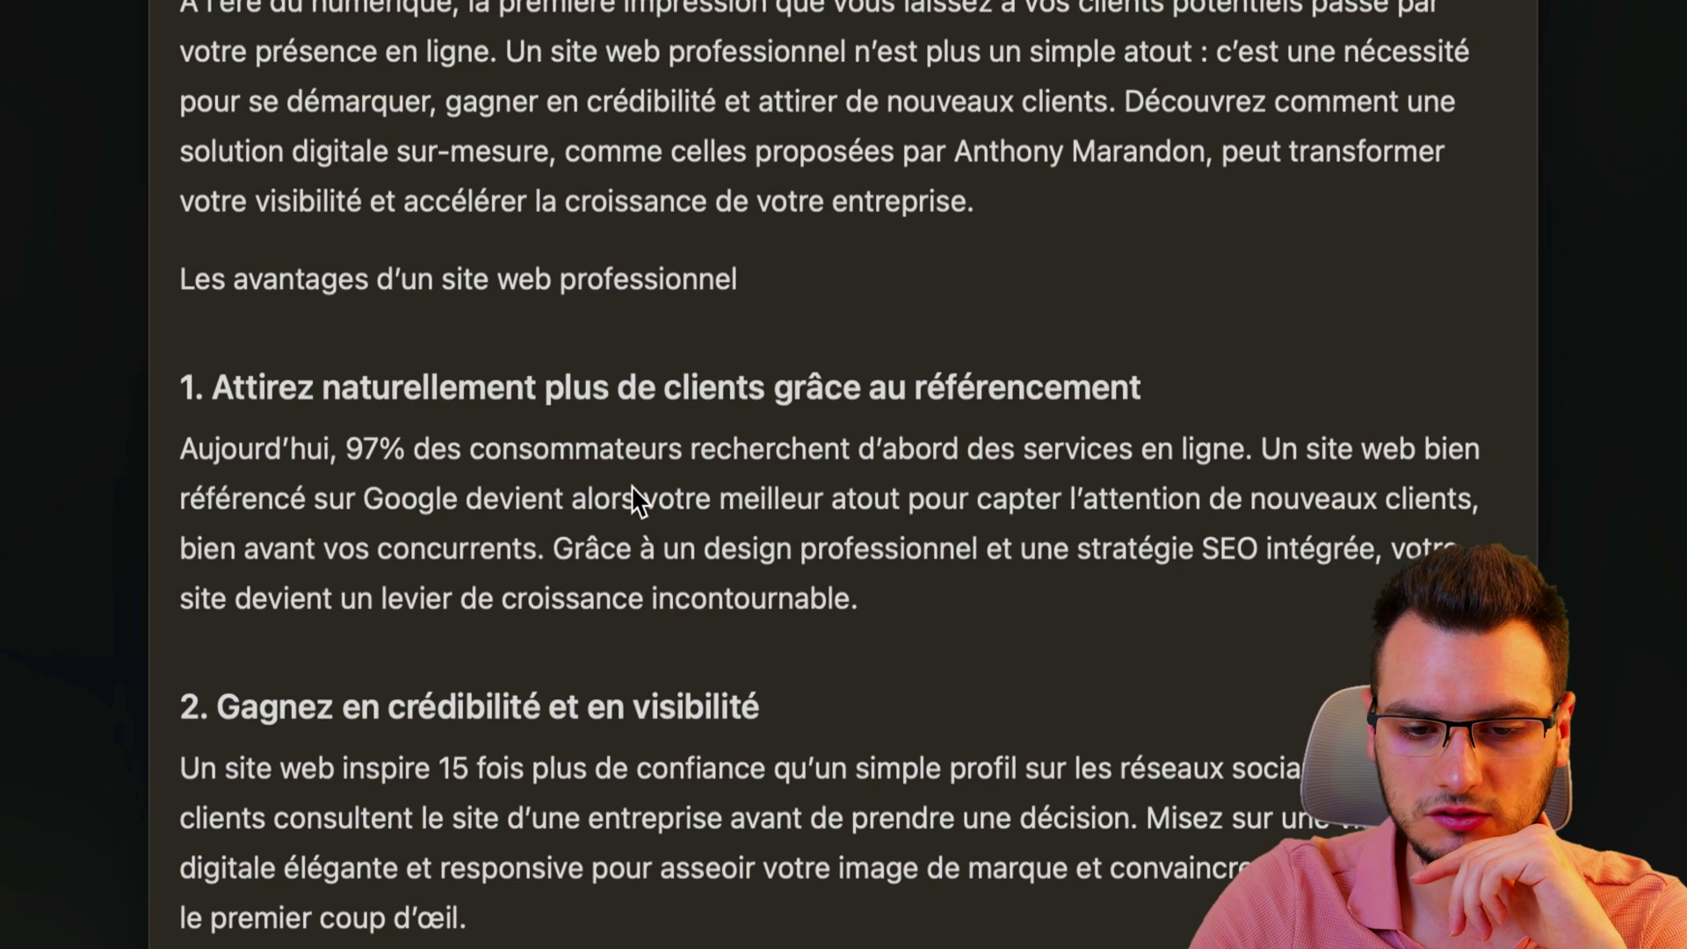
pyautogui.scroll(-5, 525, 524)
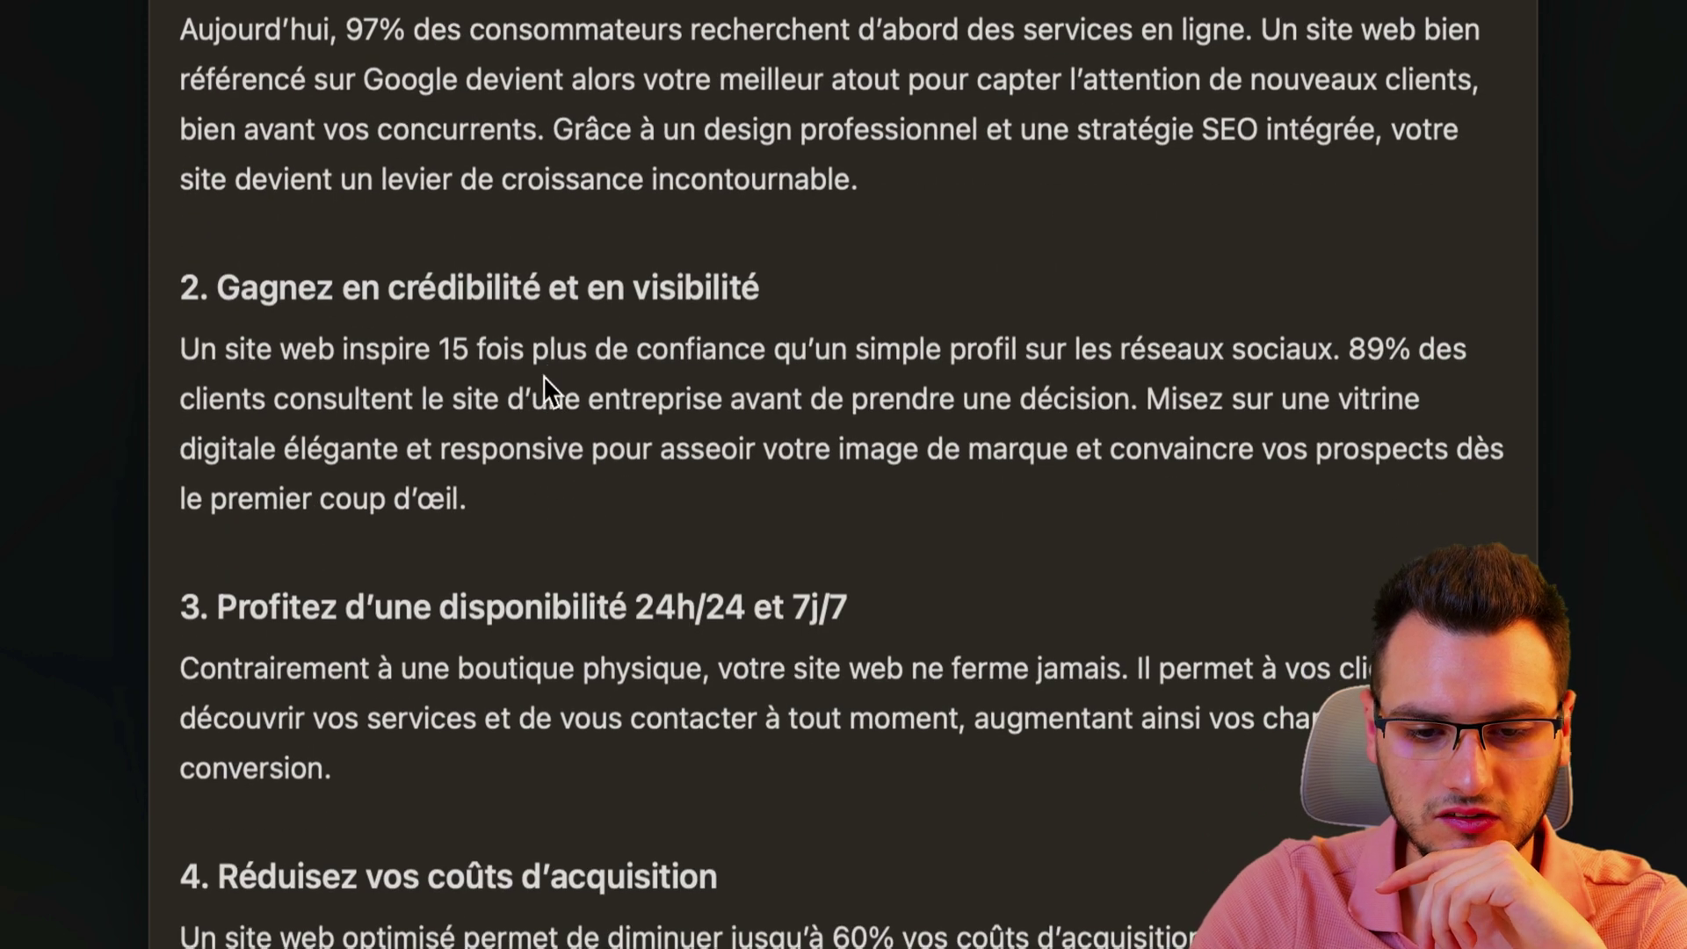
pyautogui.scroll(-3, 546, 387)
pyautogui.scroll(-10, 550, 506)
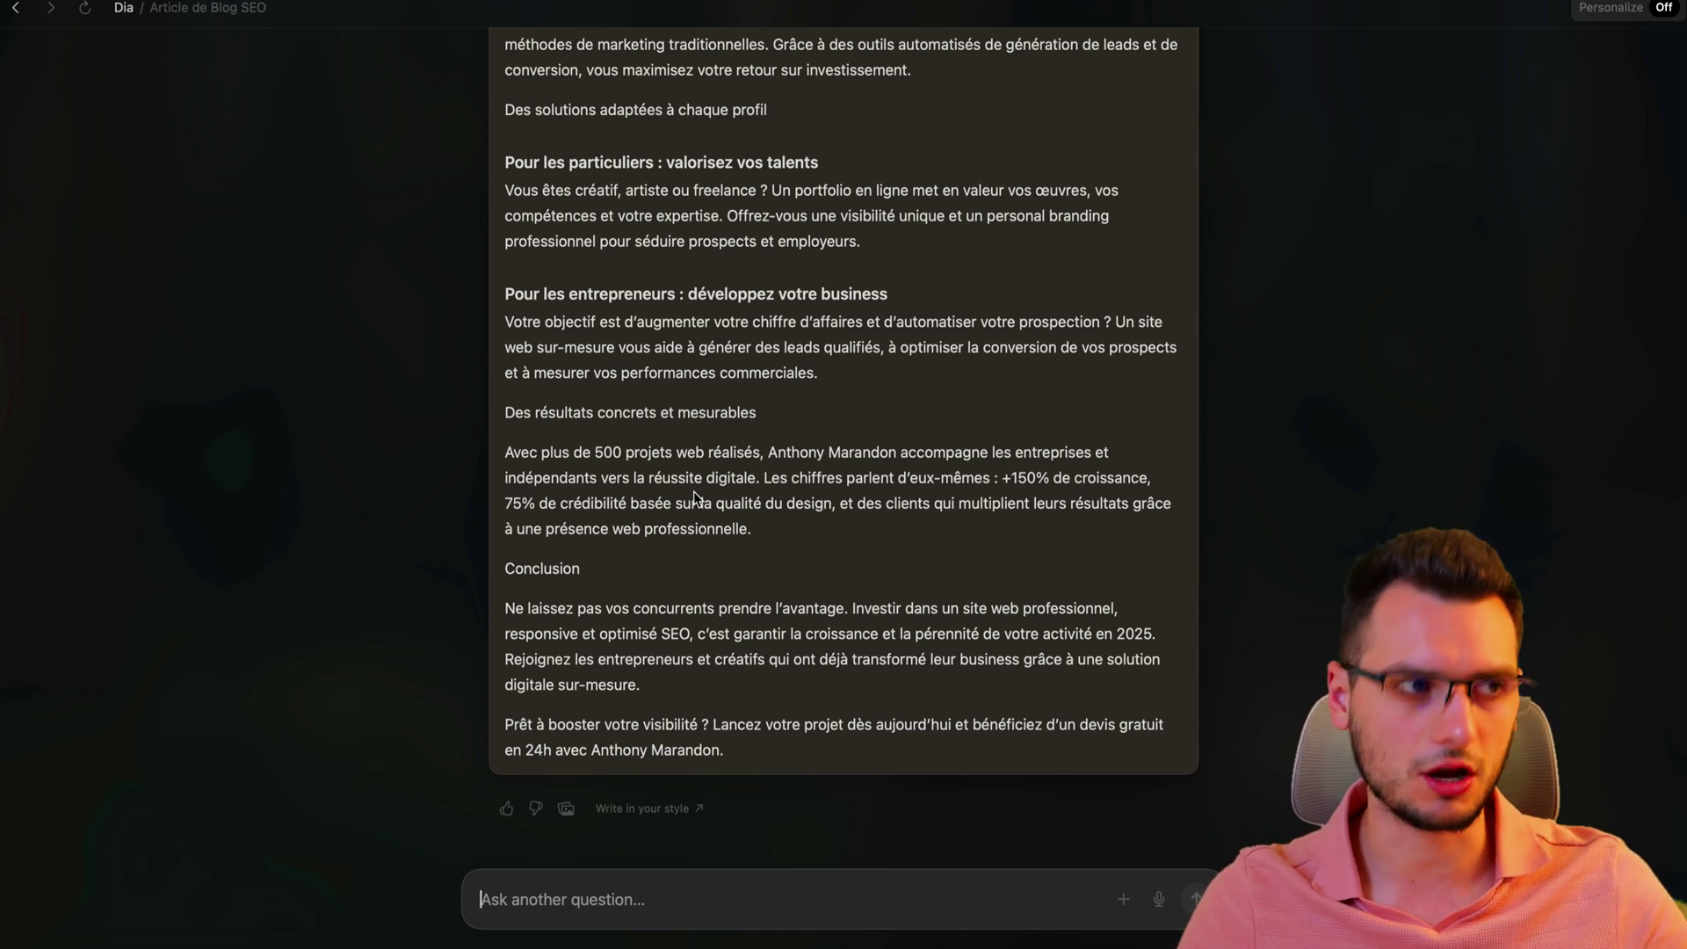
pyautogui.scroll(20, 694, 497)
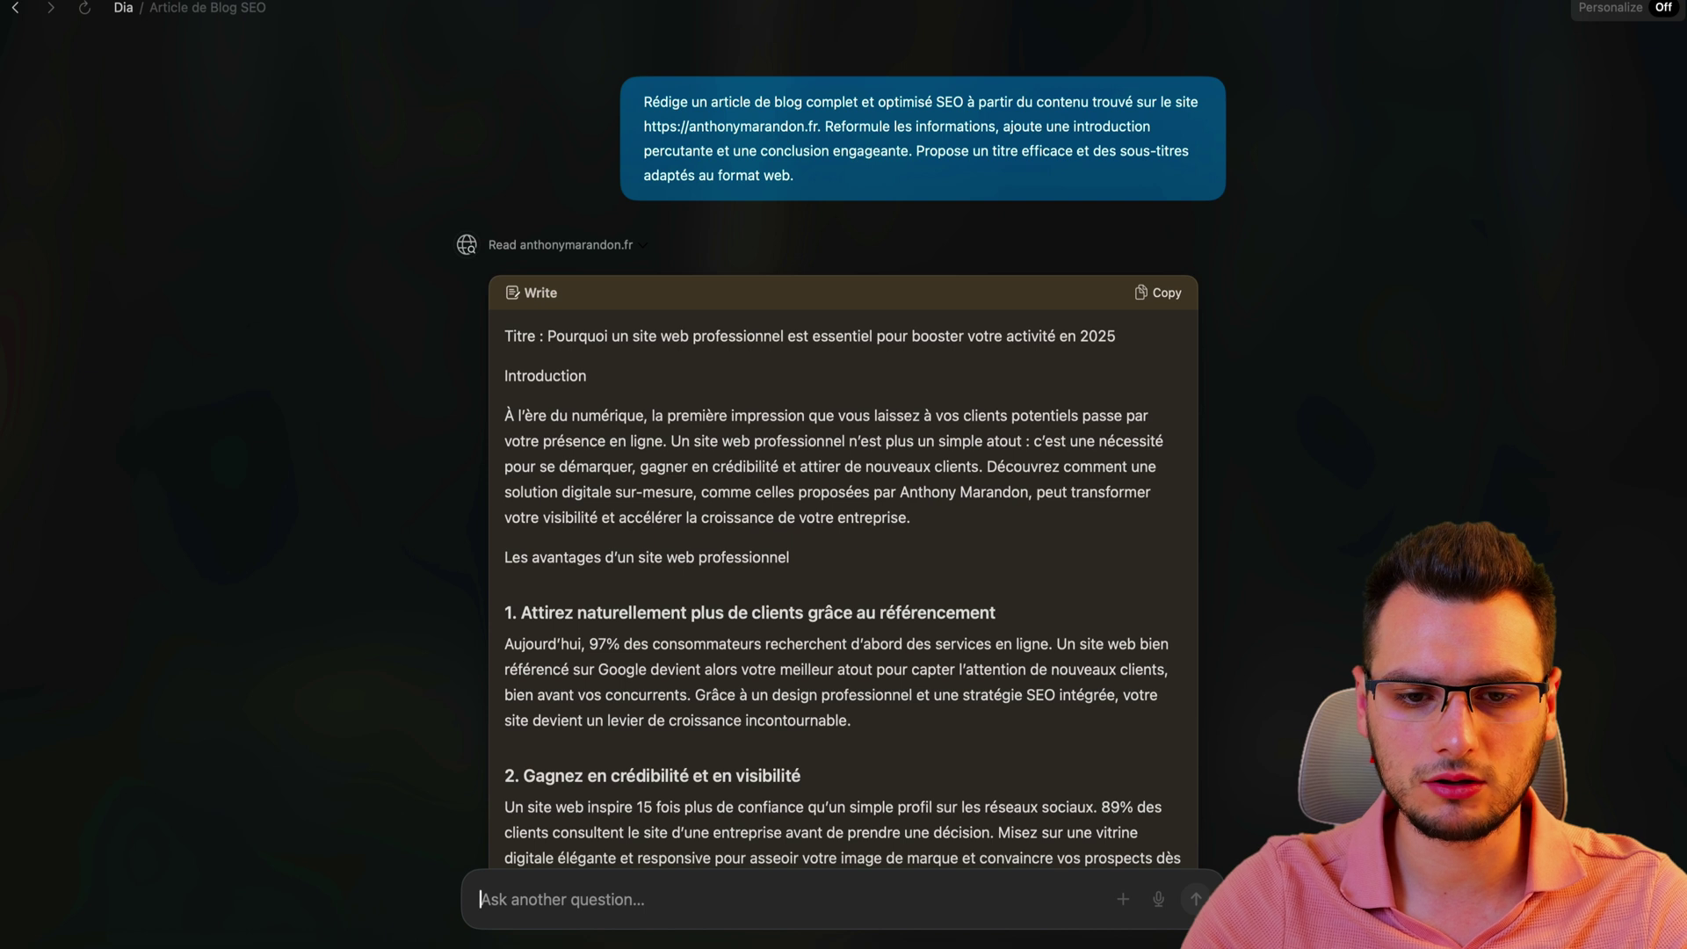
# Step: Open the developer's personal website and ask the tab's AI chat to summarize the services offered after browsing the whole site
pyautogui.click(351, 10)
pyautogui.write('antho')
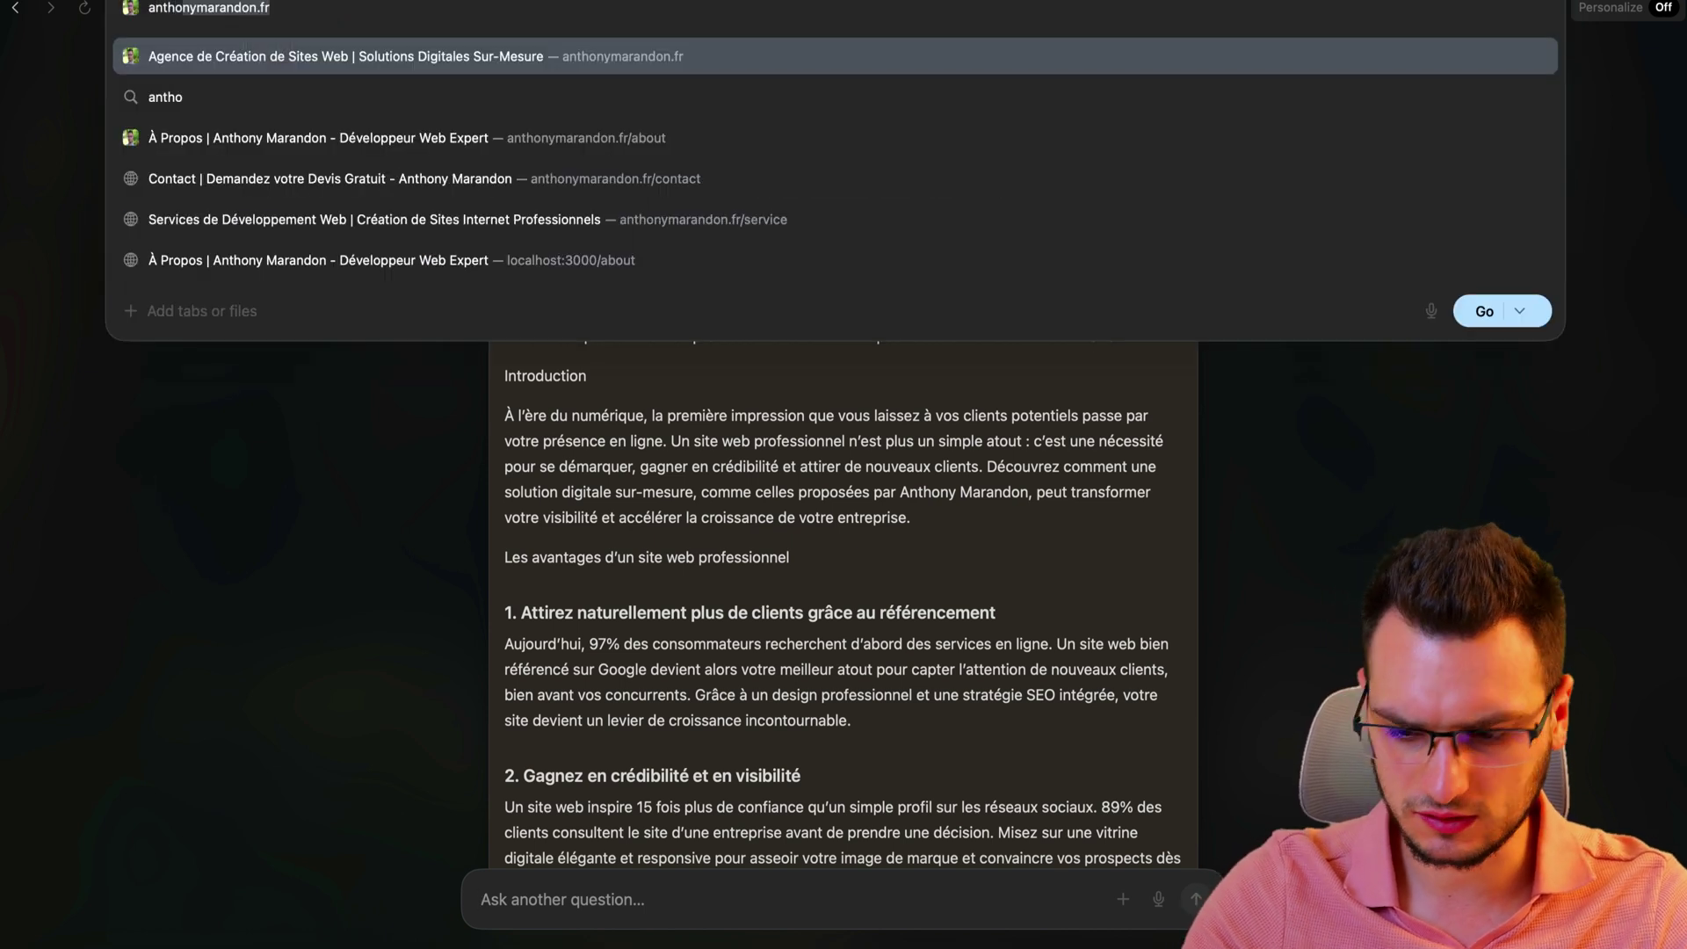
pyautogui.press('Return')
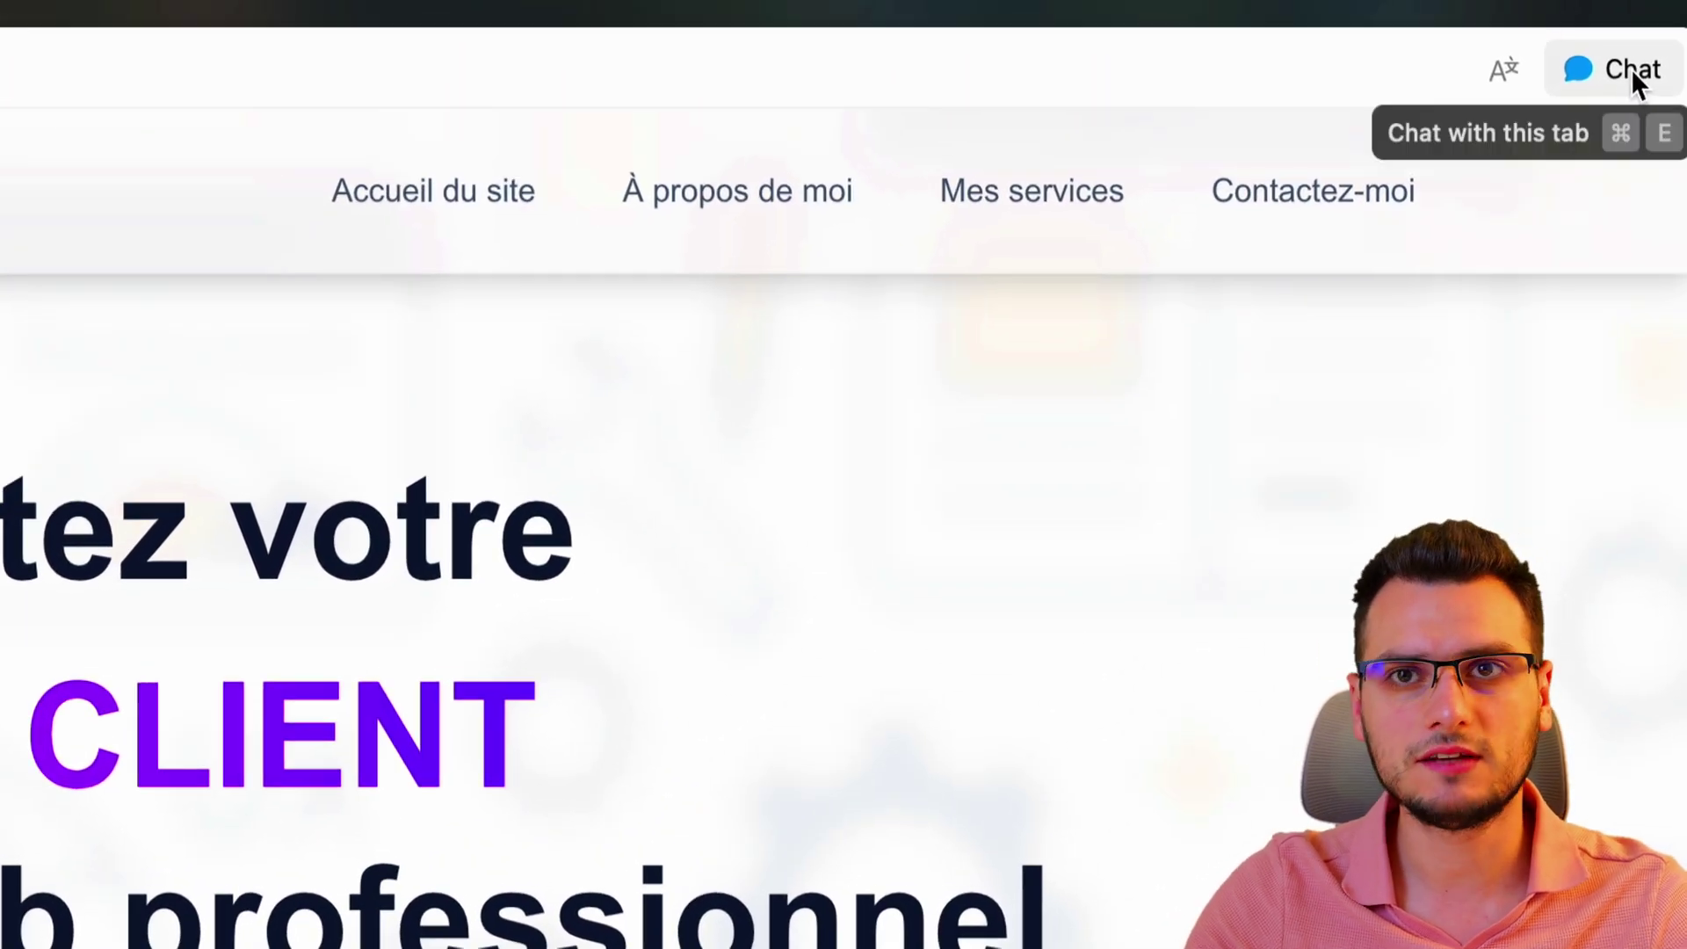
pyautogui.click(1631, 70)
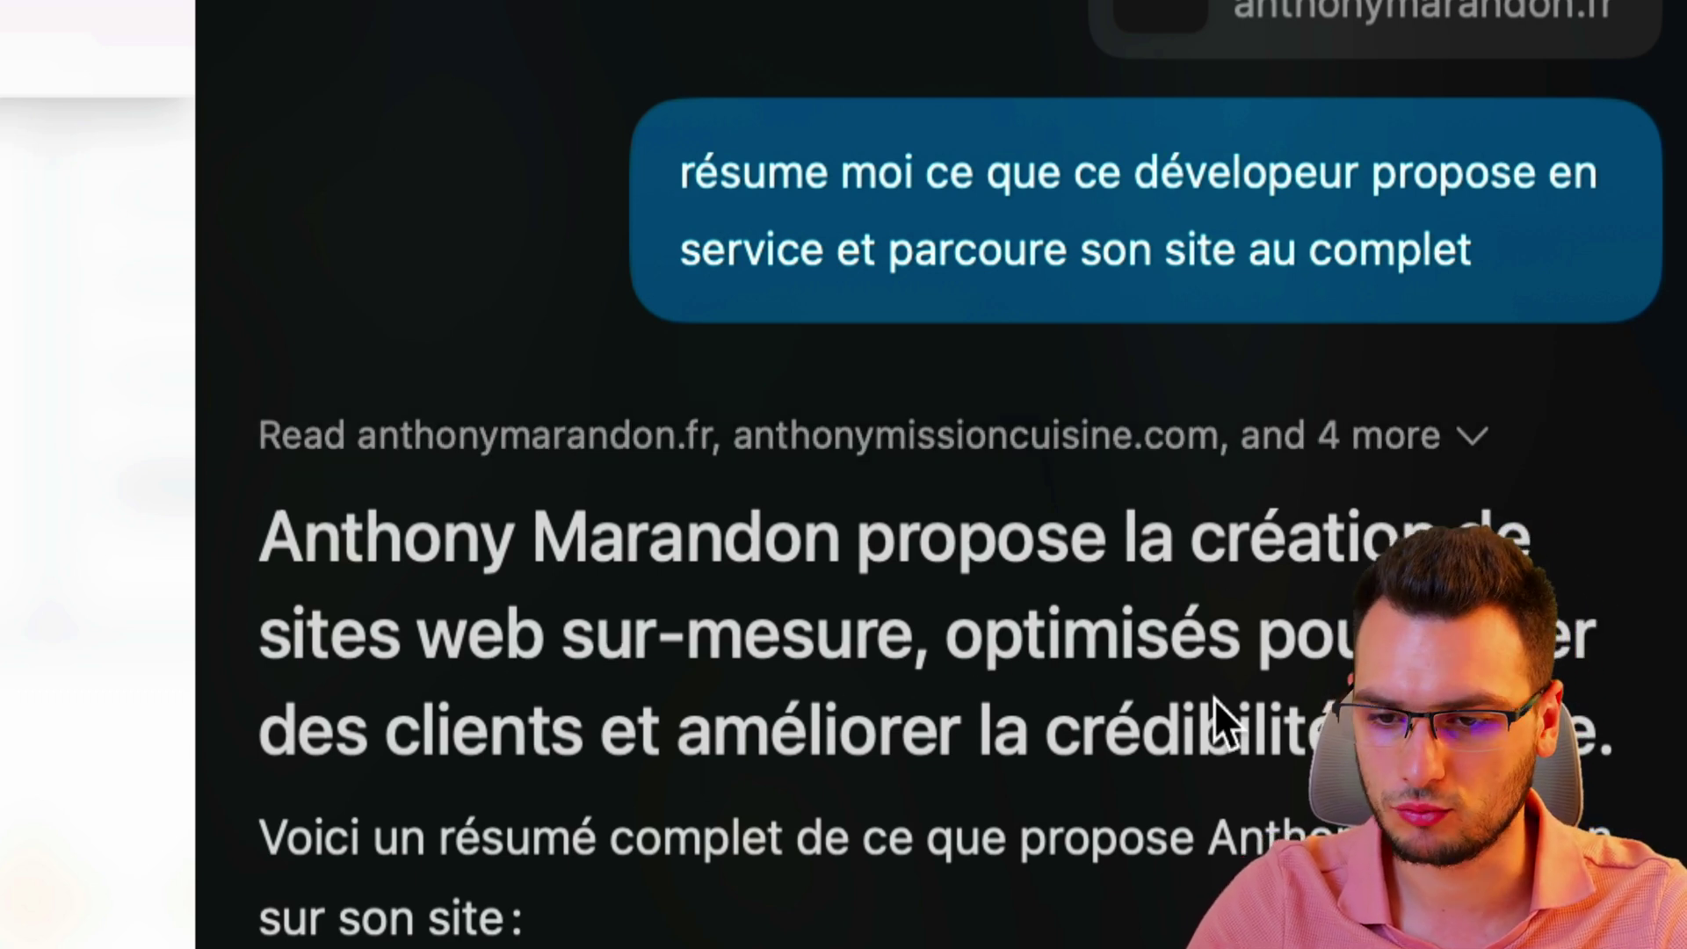
# Step: Read the AI summary of the developer's site, from the services and technologies to the added value and page overview
pyautogui.scroll(-20, 906, 694)
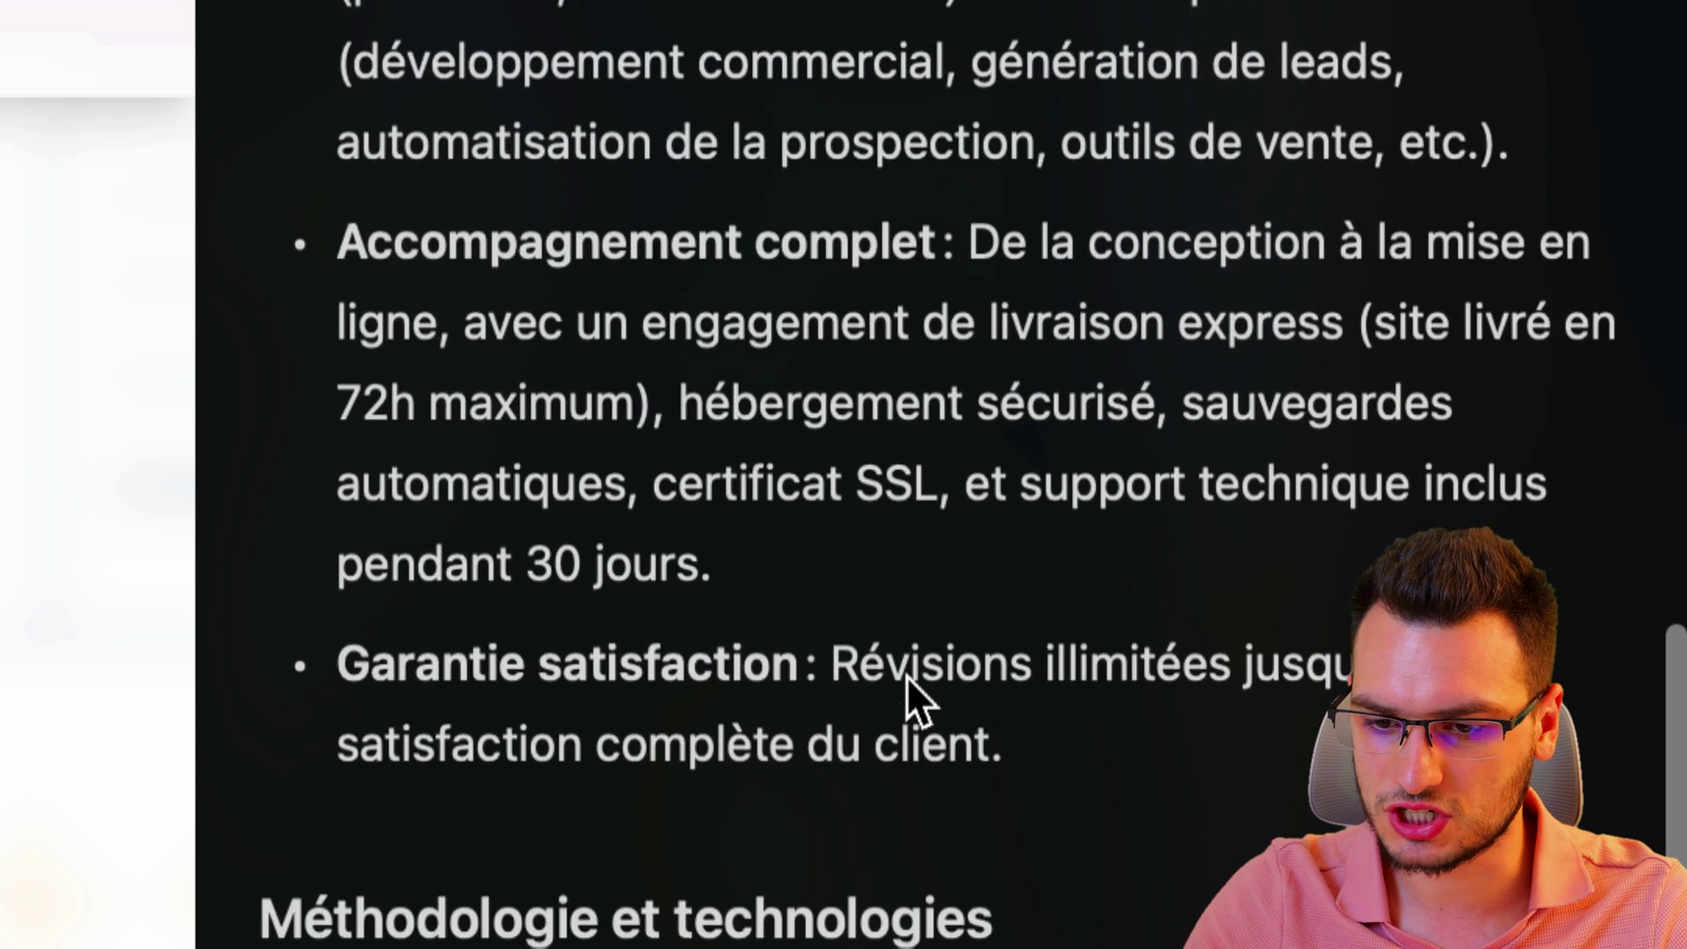
pyautogui.scroll(-10, 905, 677)
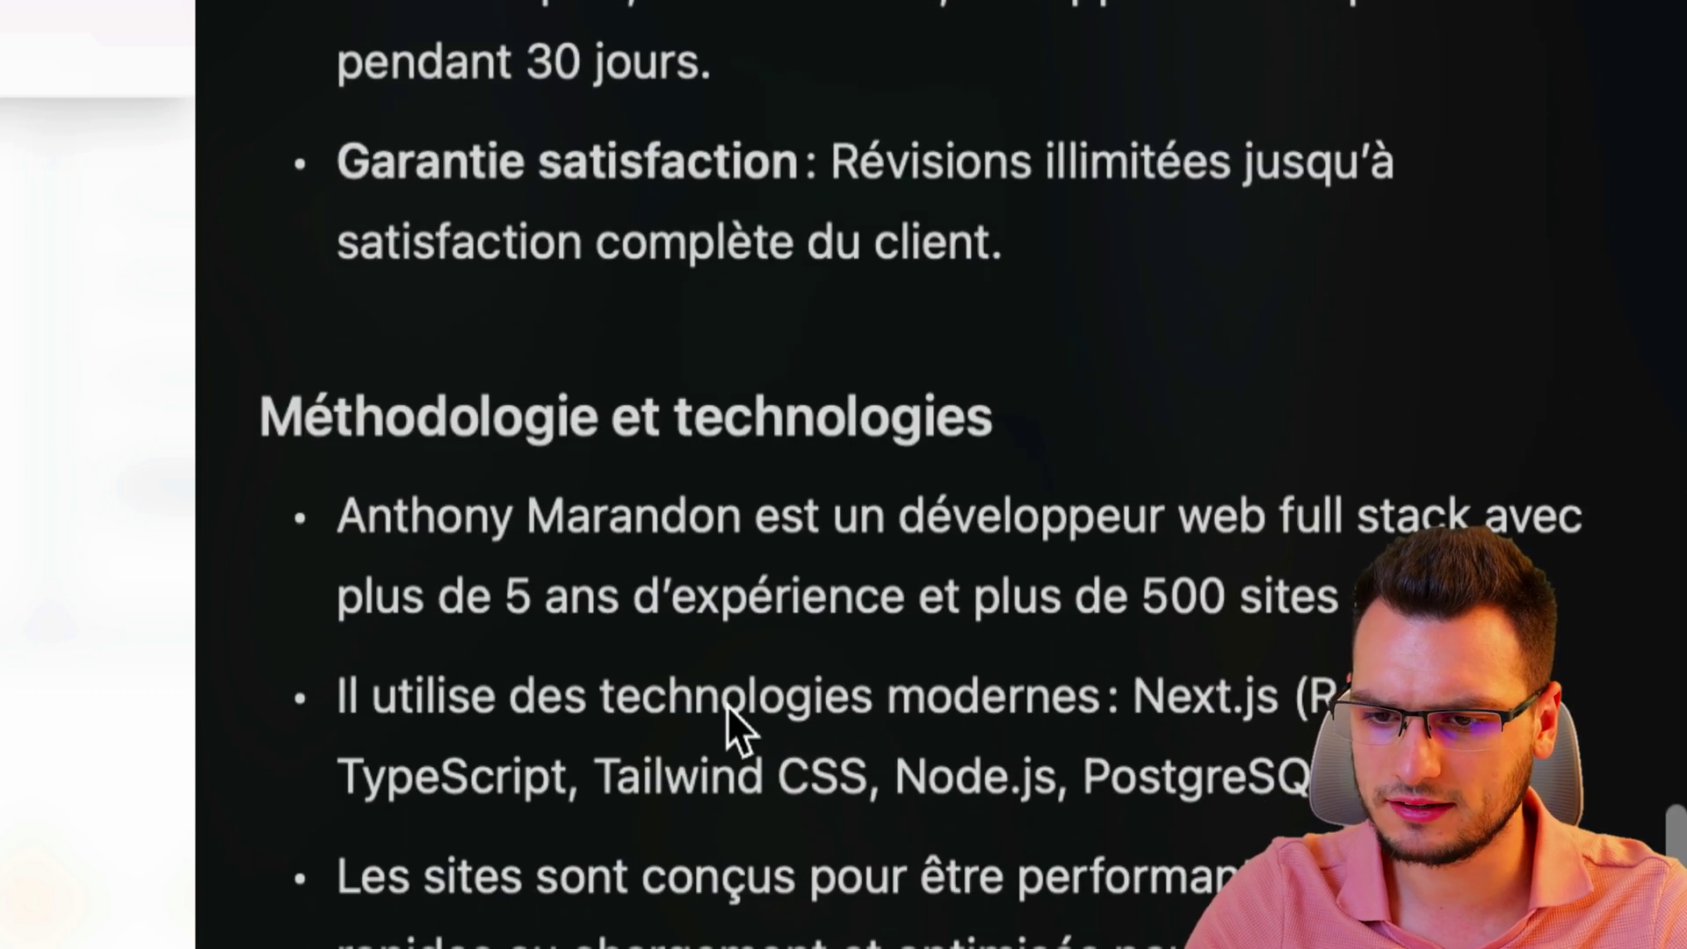
pyautogui.scroll(-10, 726, 705)
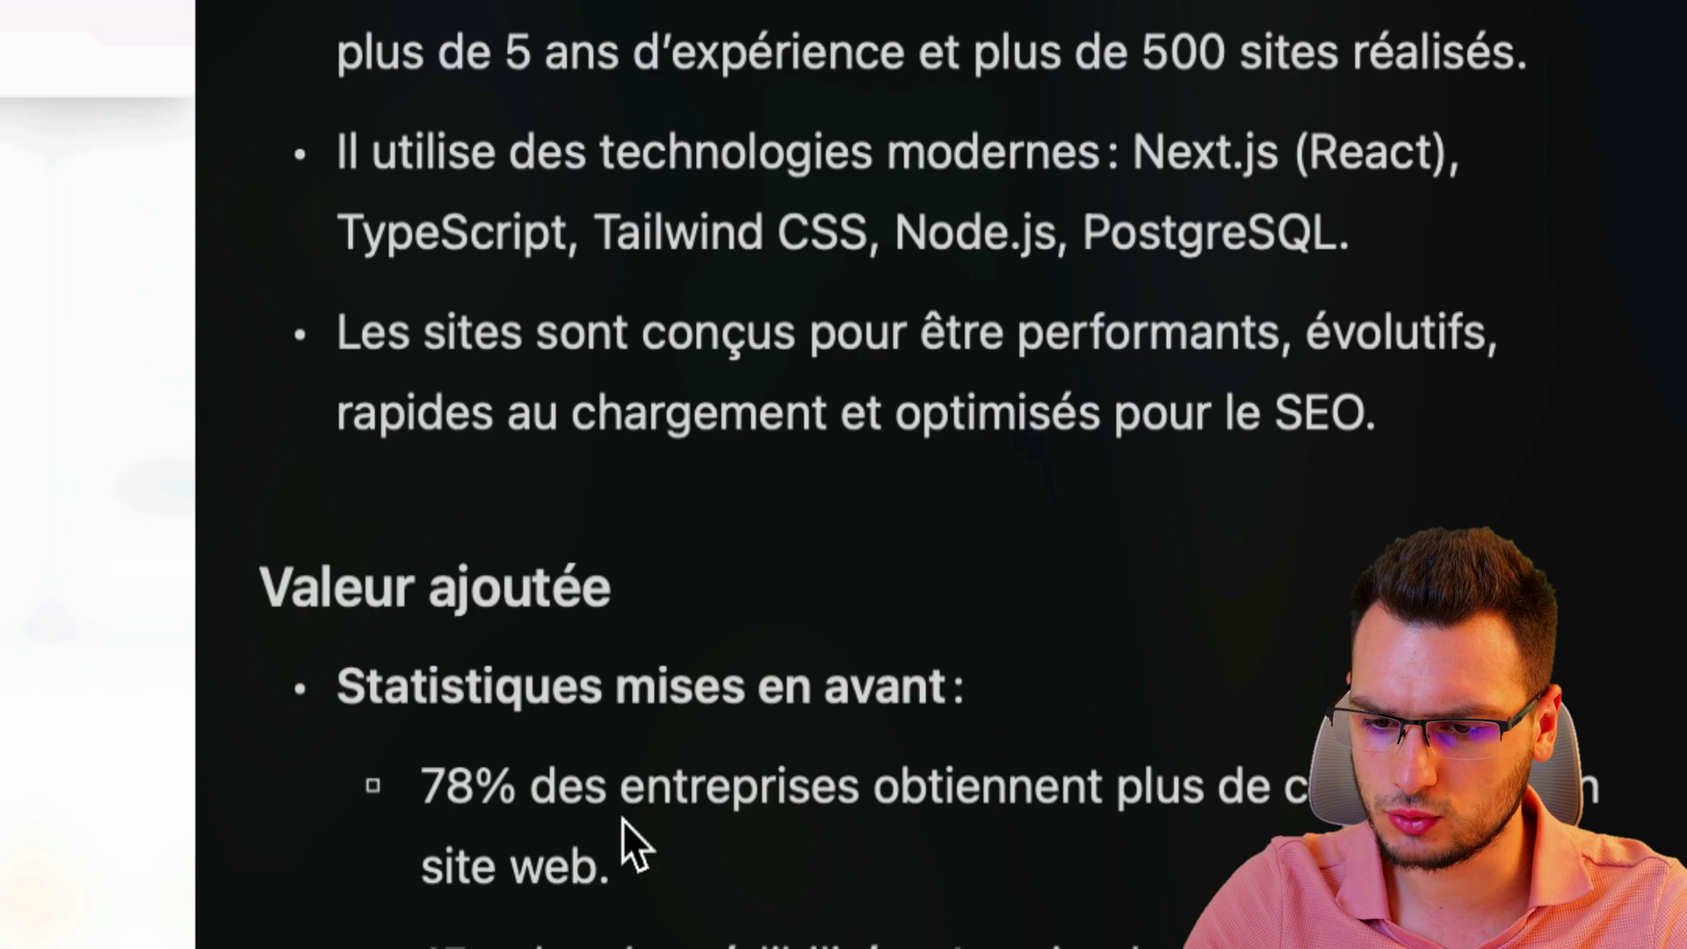
pyautogui.scroll(-15, 623, 820)
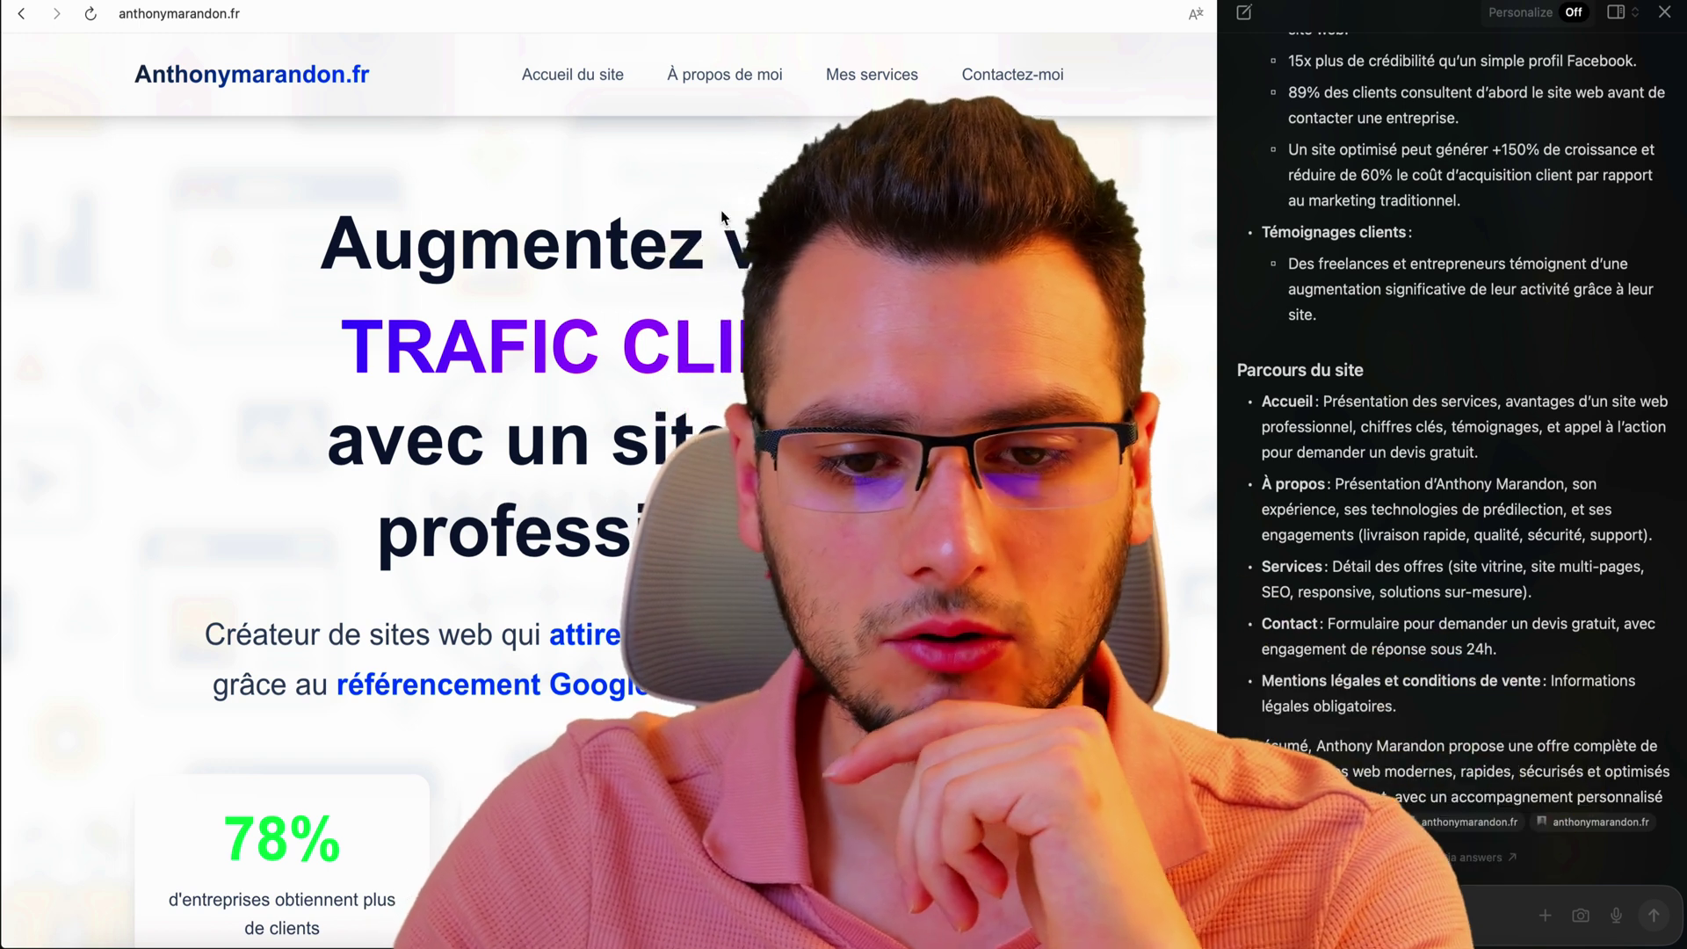
# Step: Skim the website's home page down to the footer and back alongside the summary, and close the chat
pyautogui.scroll(-2, 722, 217)
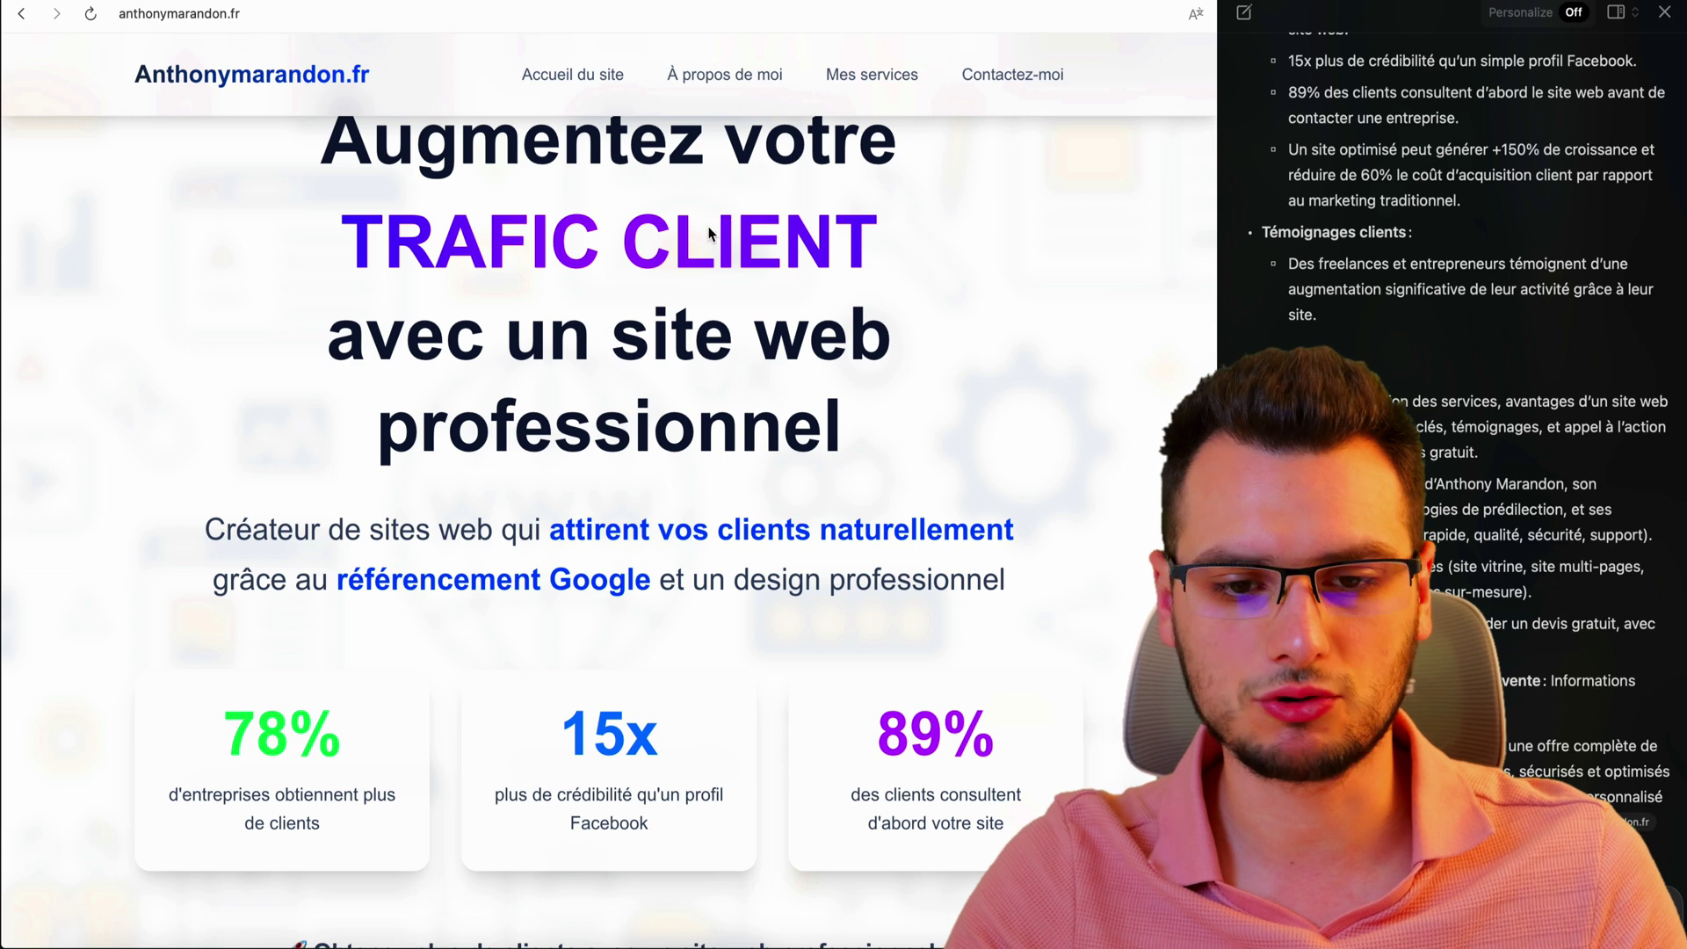
pyautogui.scroll(2, 699, 253)
pyautogui.scroll(-10, 696, 253)
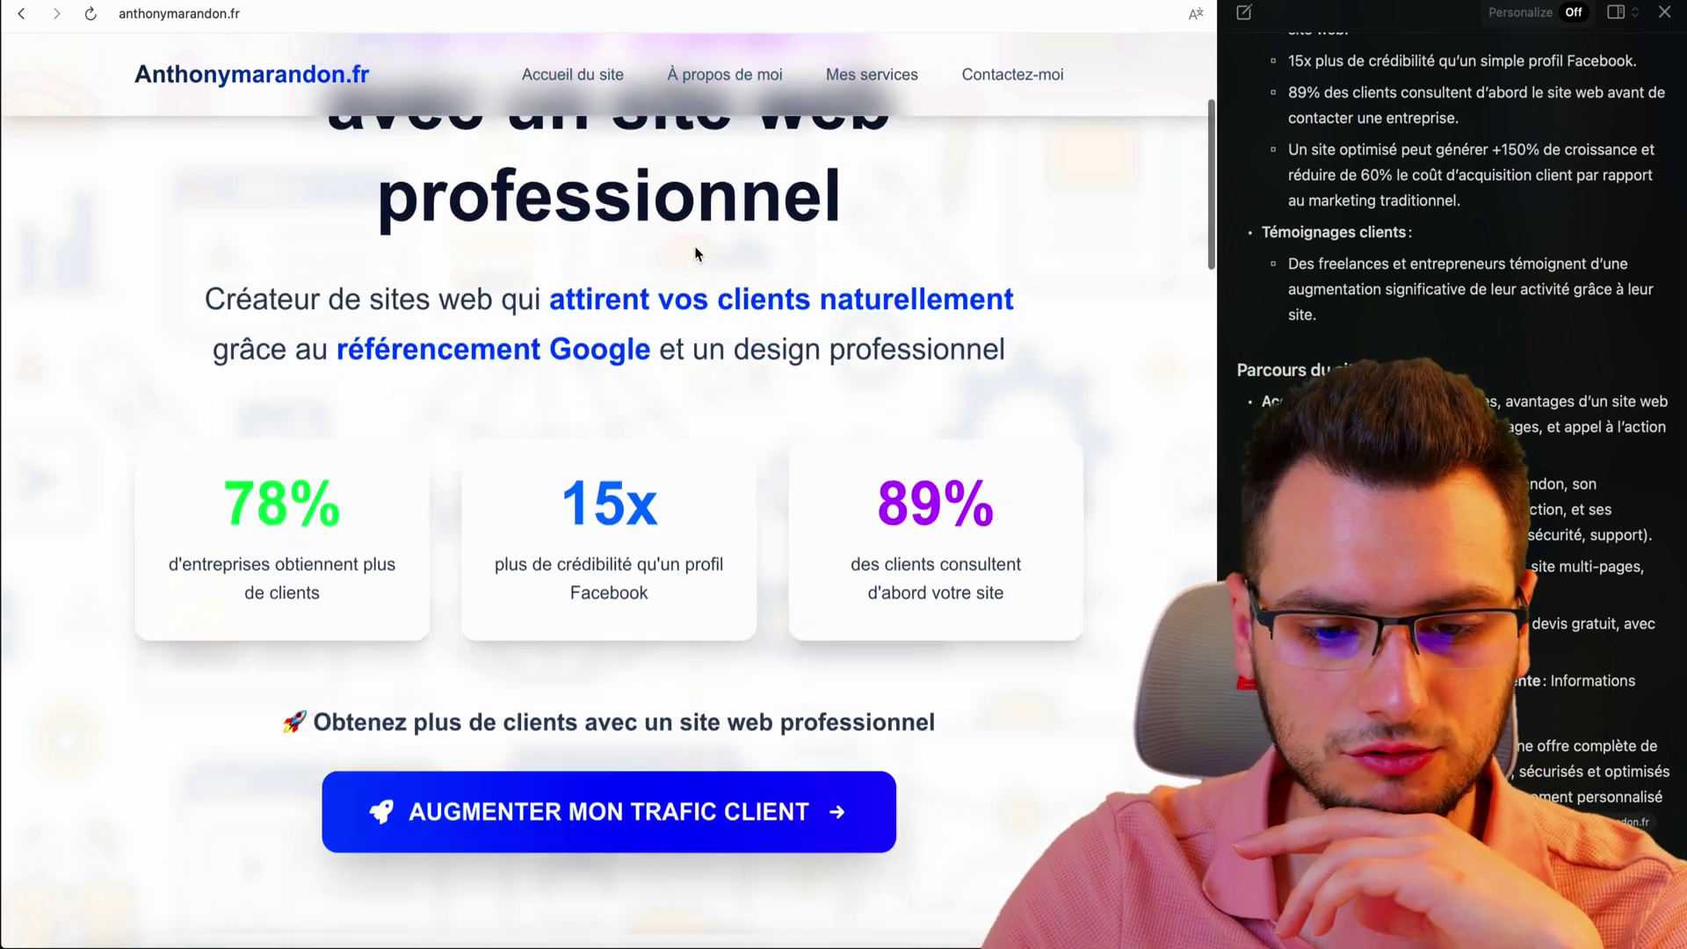
pyautogui.scroll(-15, 696, 254)
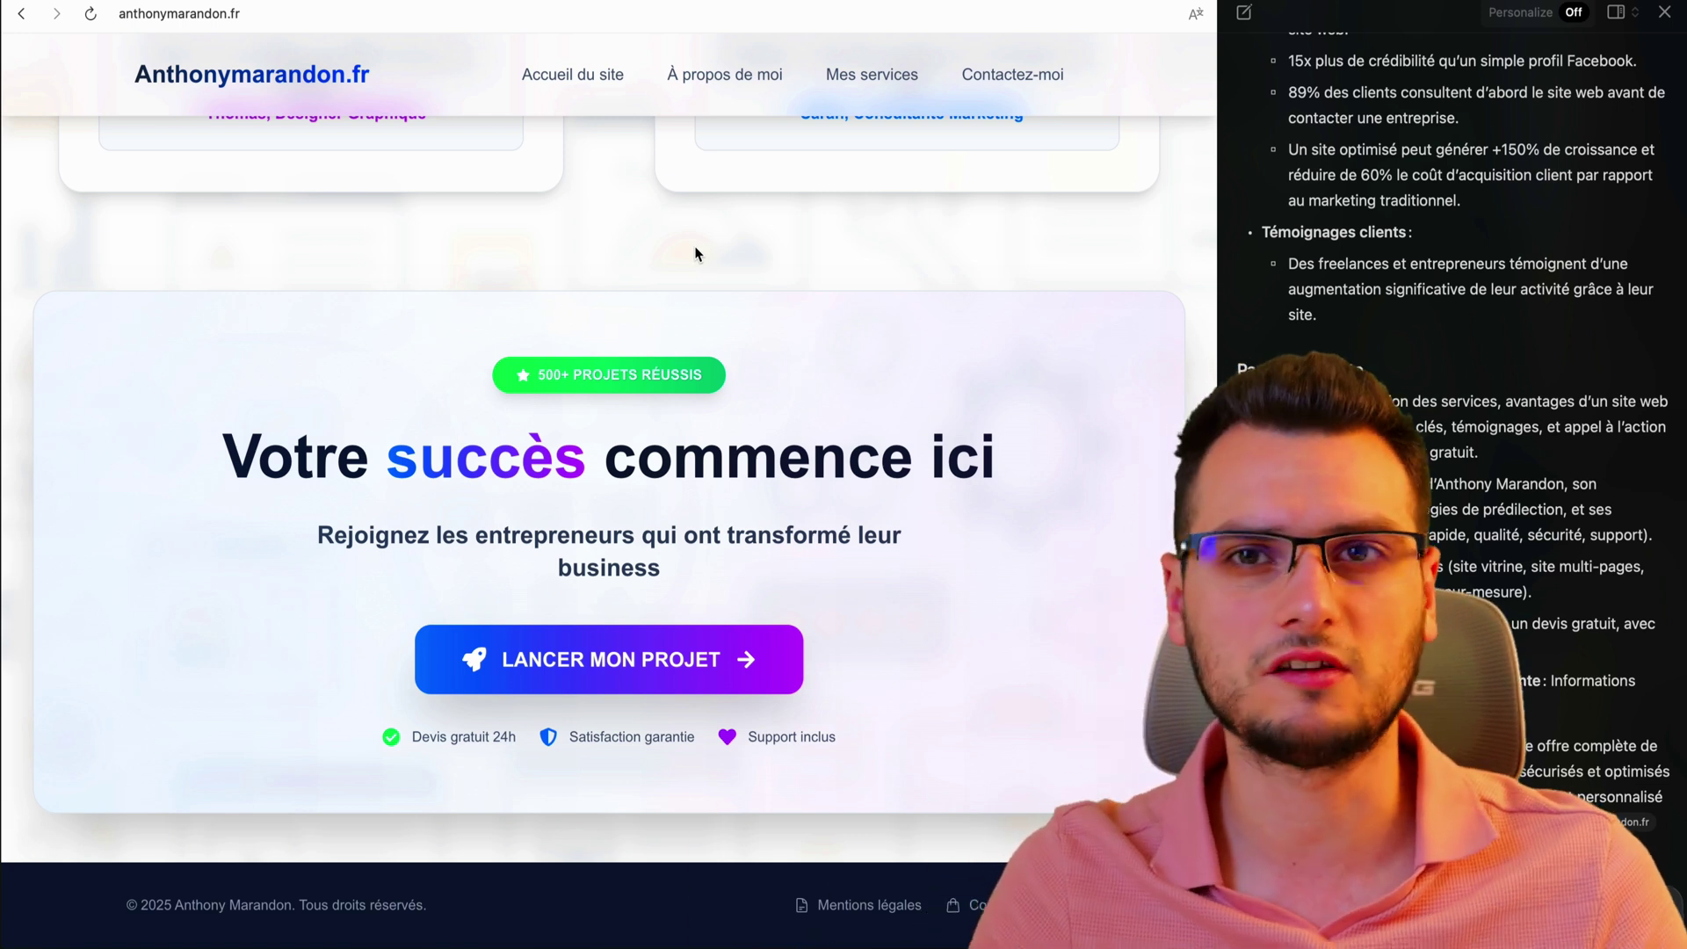
pyautogui.scroll(20, 602, 489)
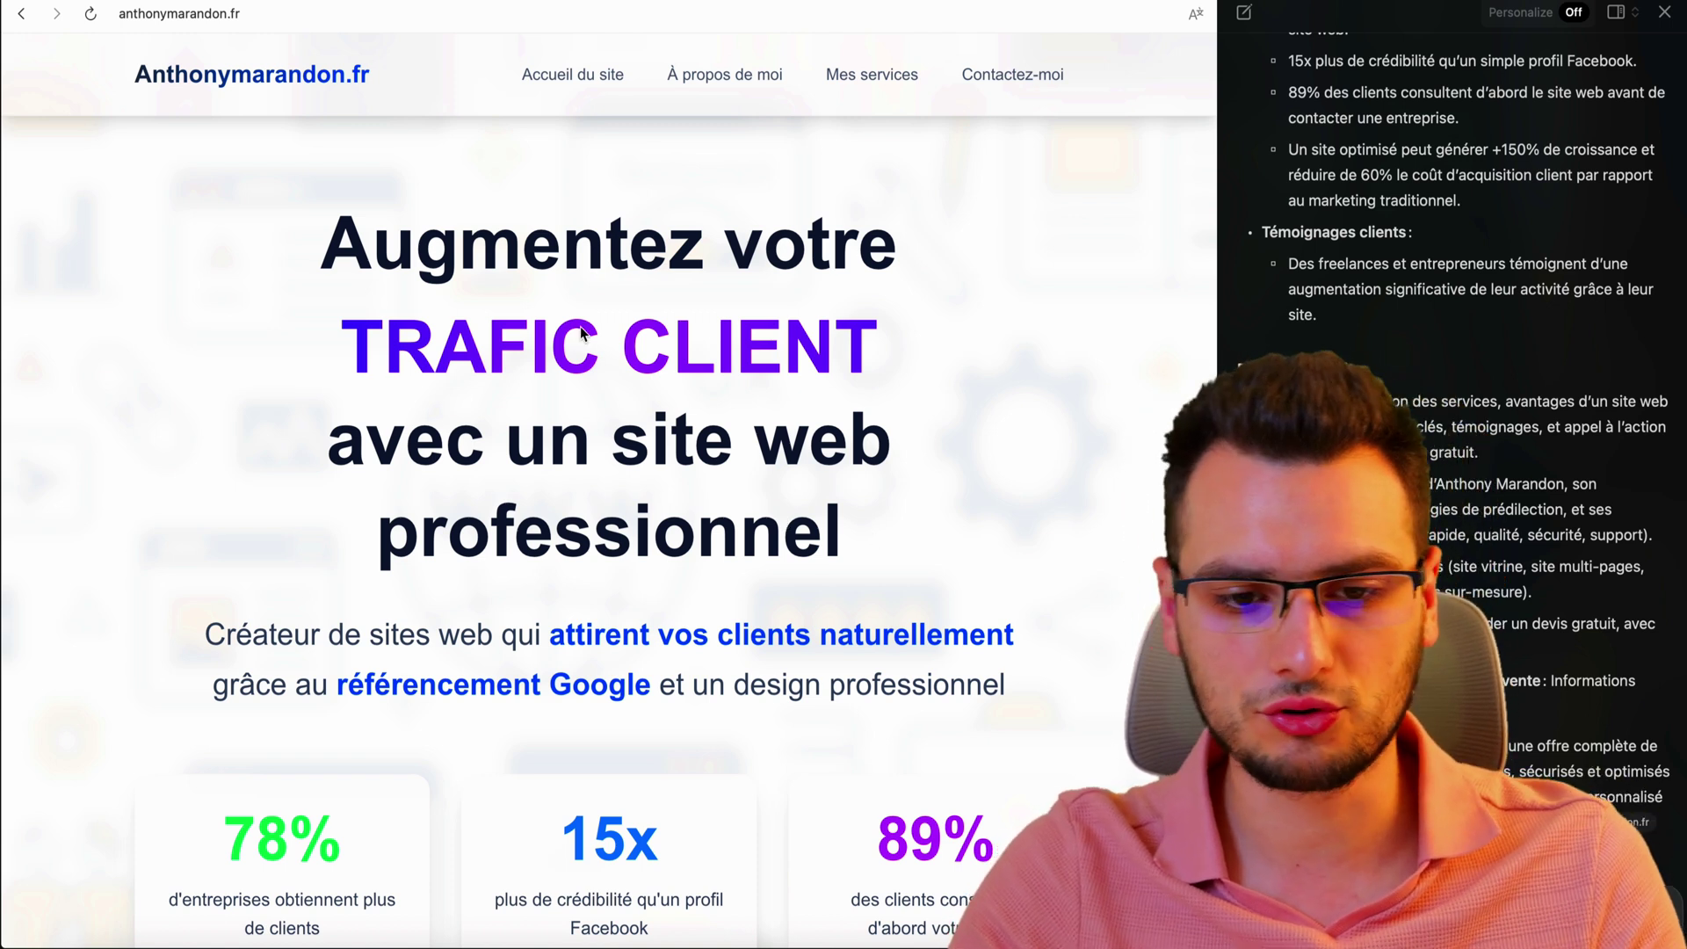
pyautogui.scroll(-7, 580, 326)
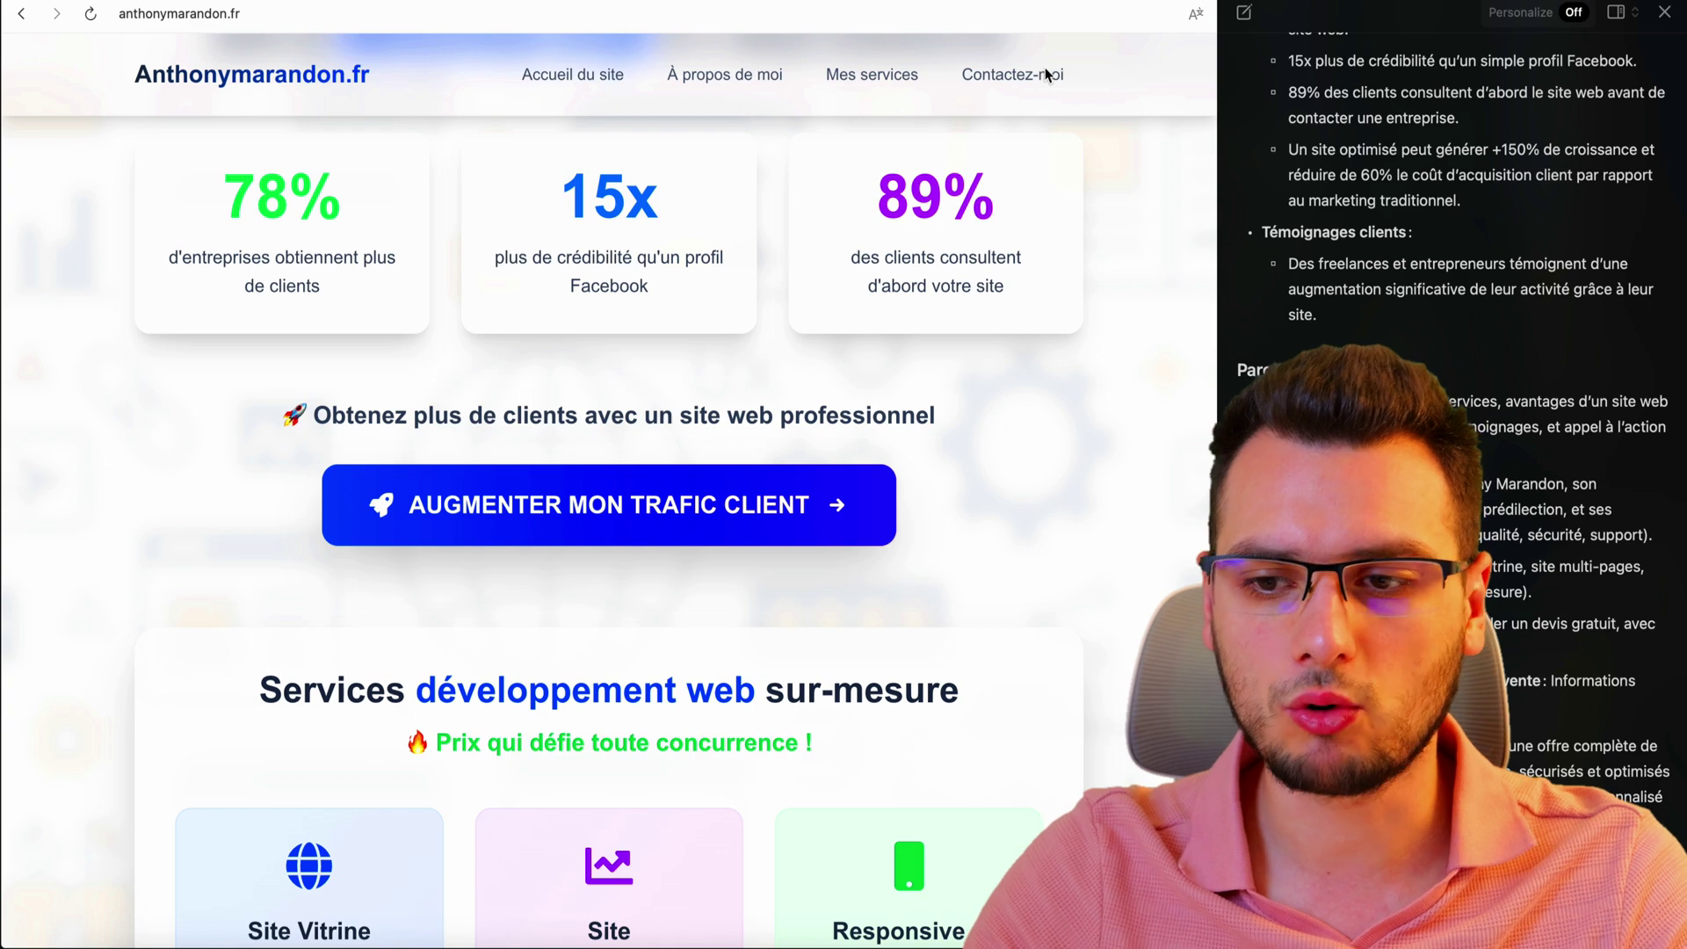
pyautogui.click(1664, 13)
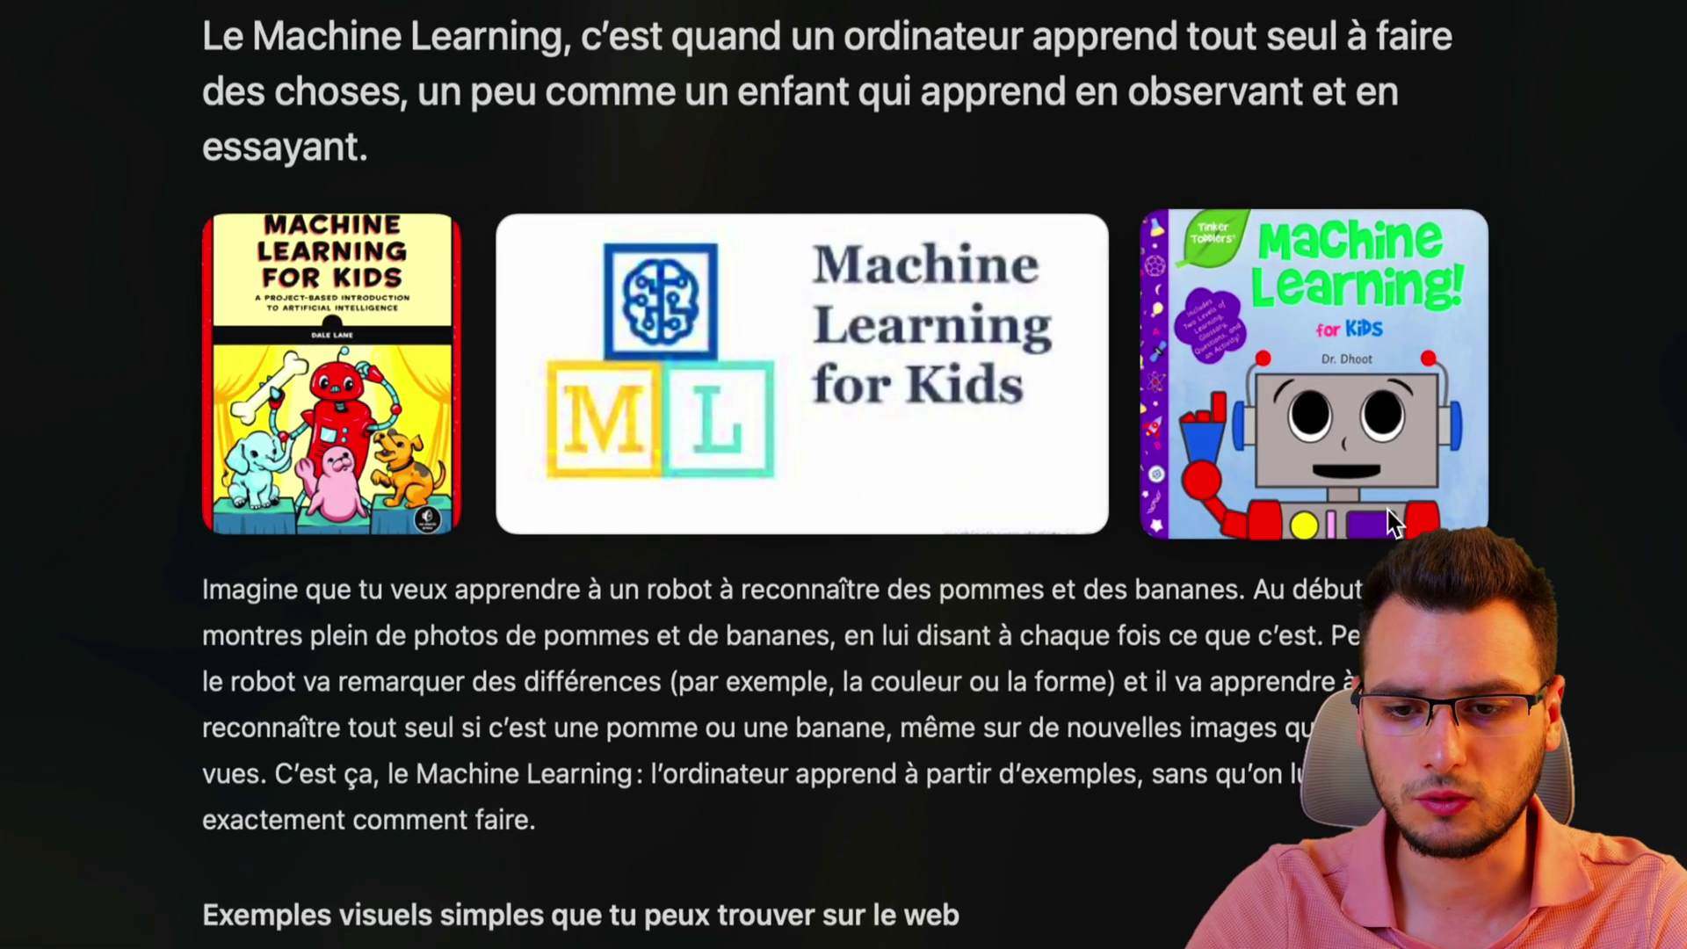
# Step: Read the AI's child-friendly Machine Learning explanation and its simple visual examples, from image recognition to spam filters
pyautogui.scroll(-8, 889, 387)
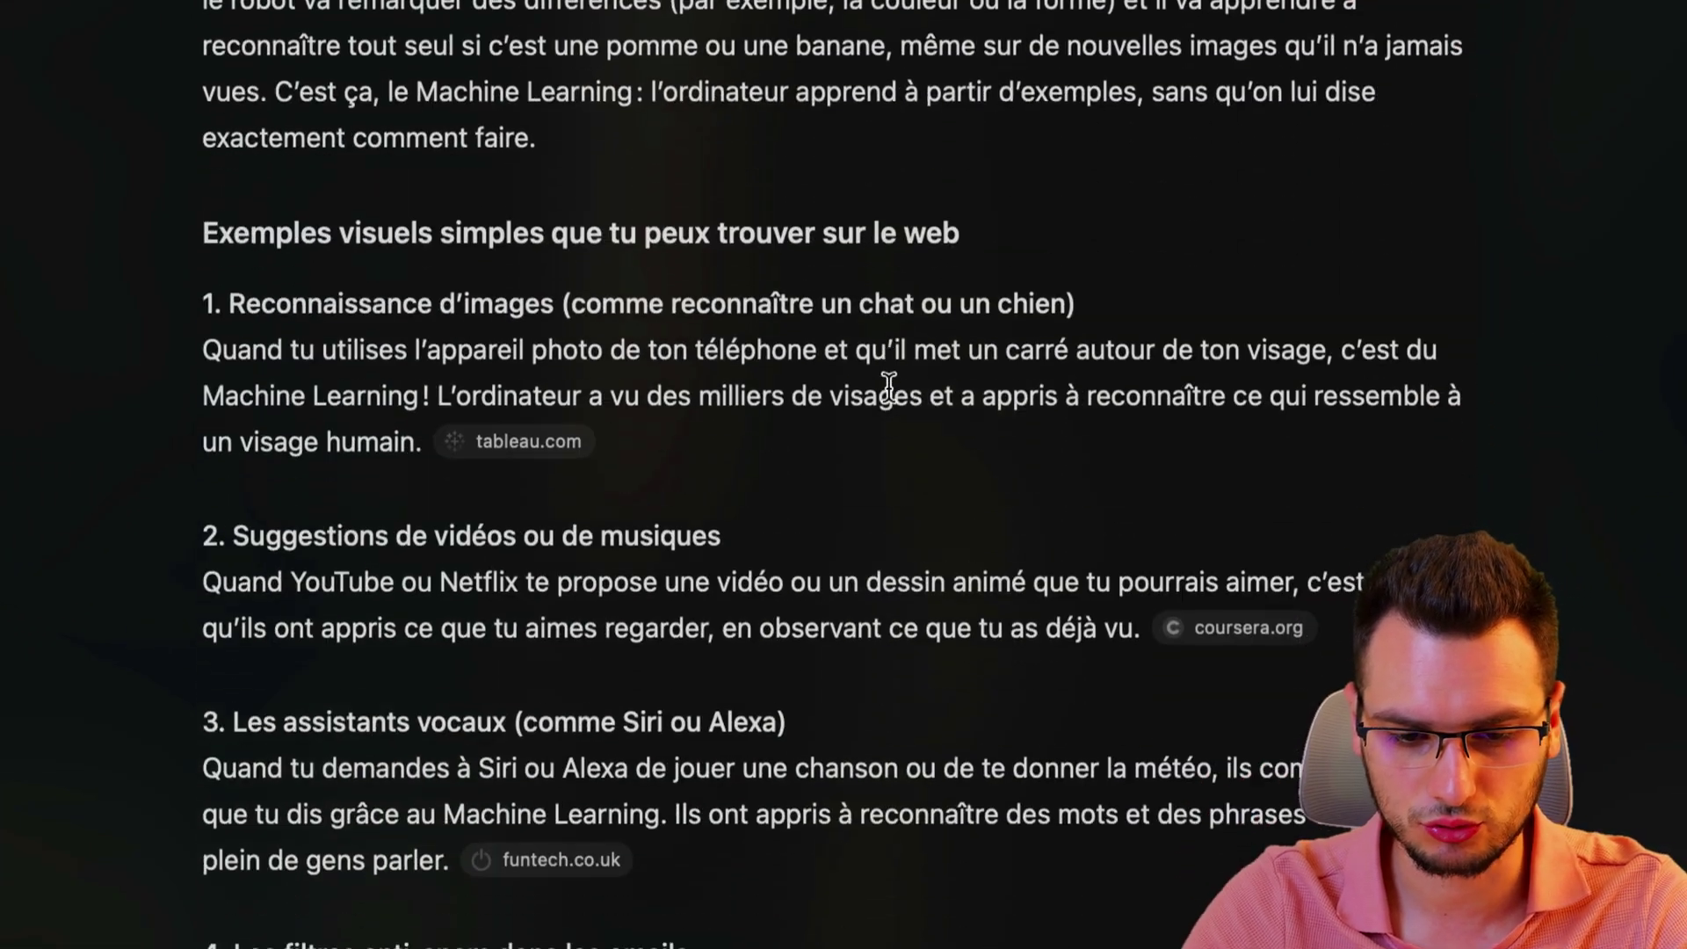
pyautogui.scroll(-1, 889, 387)
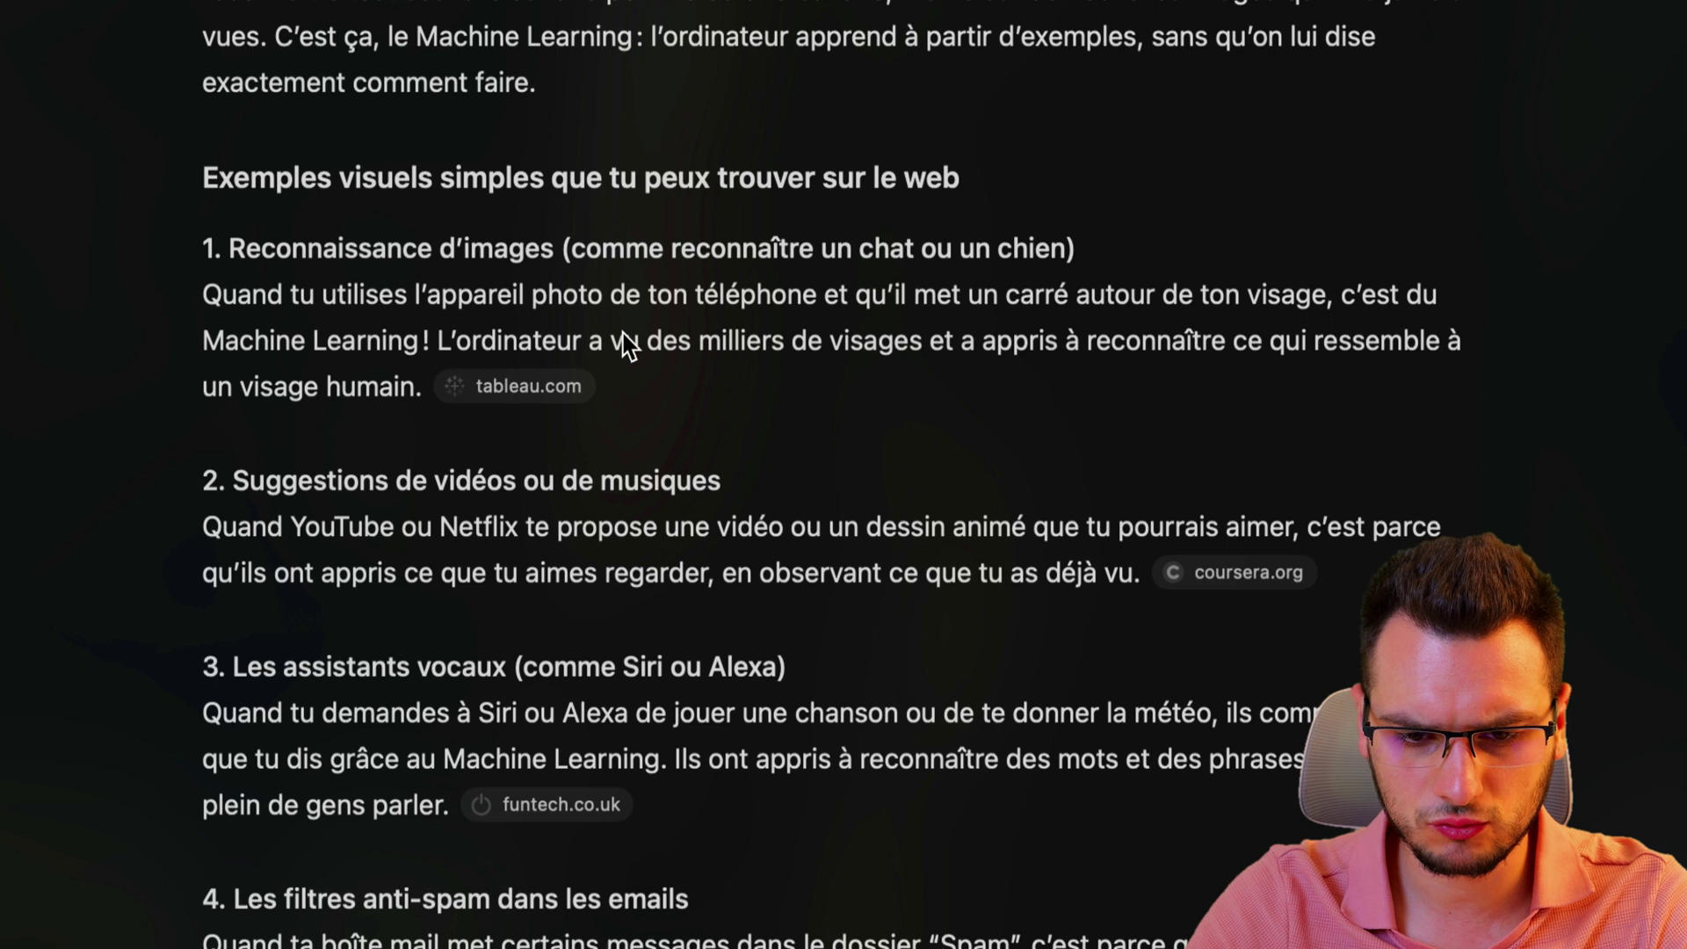
pyautogui.scroll(-10, 627, 342)
pyautogui.scroll(7, 626, 343)
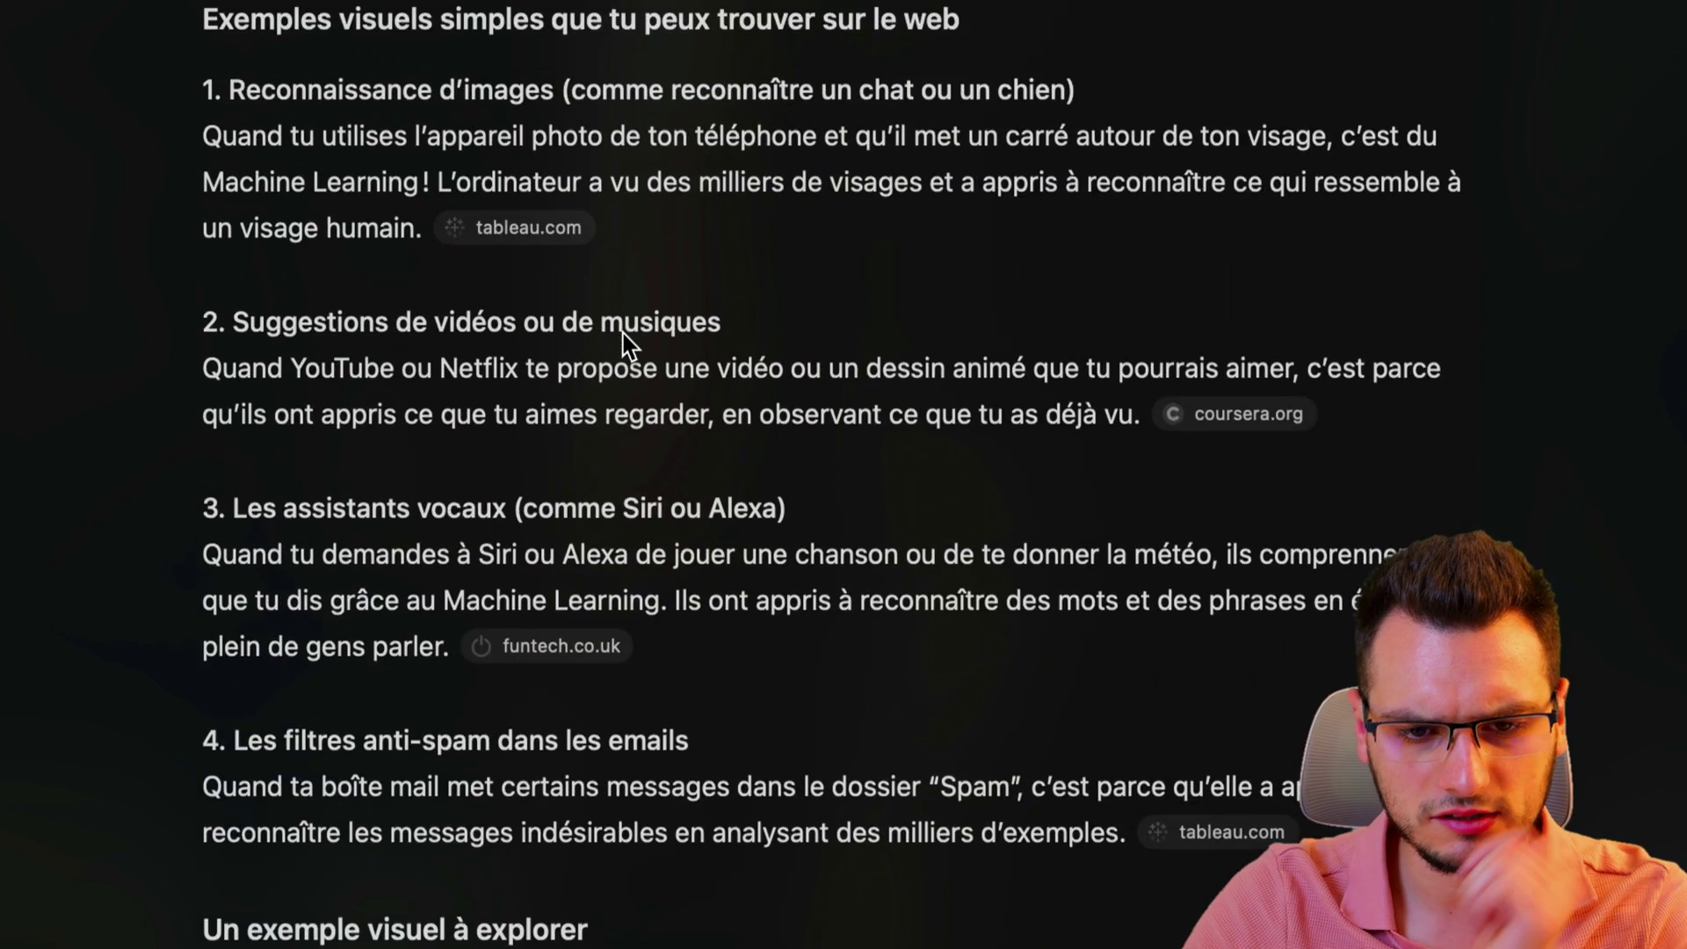
pyautogui.scroll(5, 627, 343)
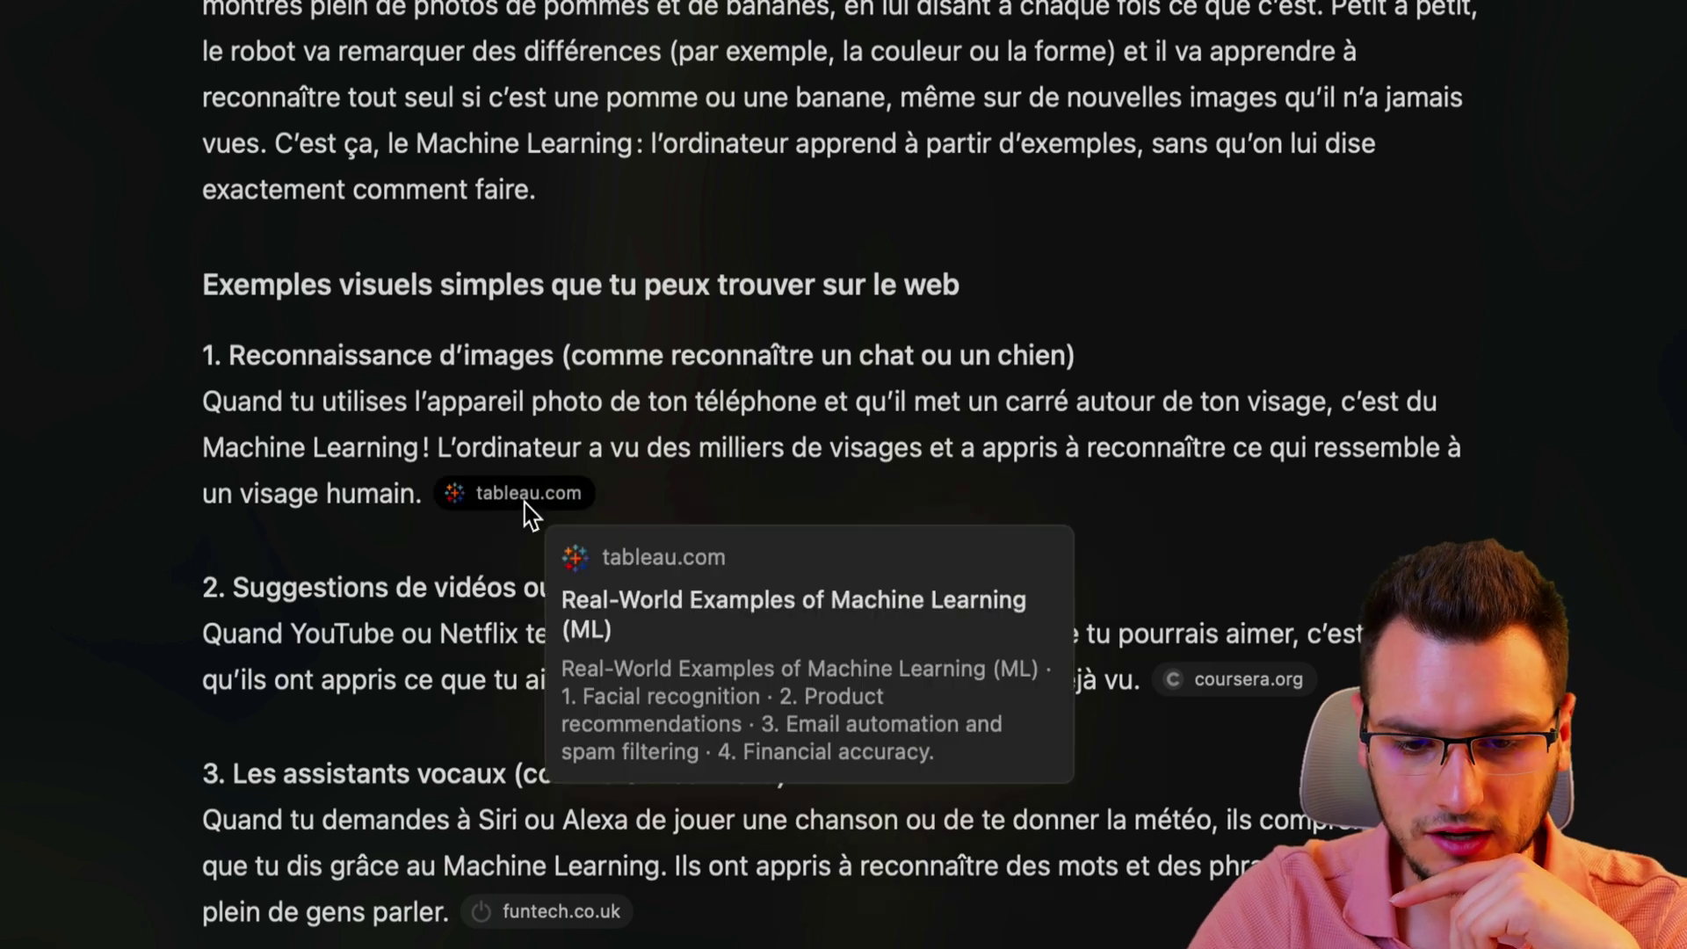
# Step: Open the tableau.com source cited for image recognition and skim its real-world machine learning examples
pyautogui.click(528, 500)
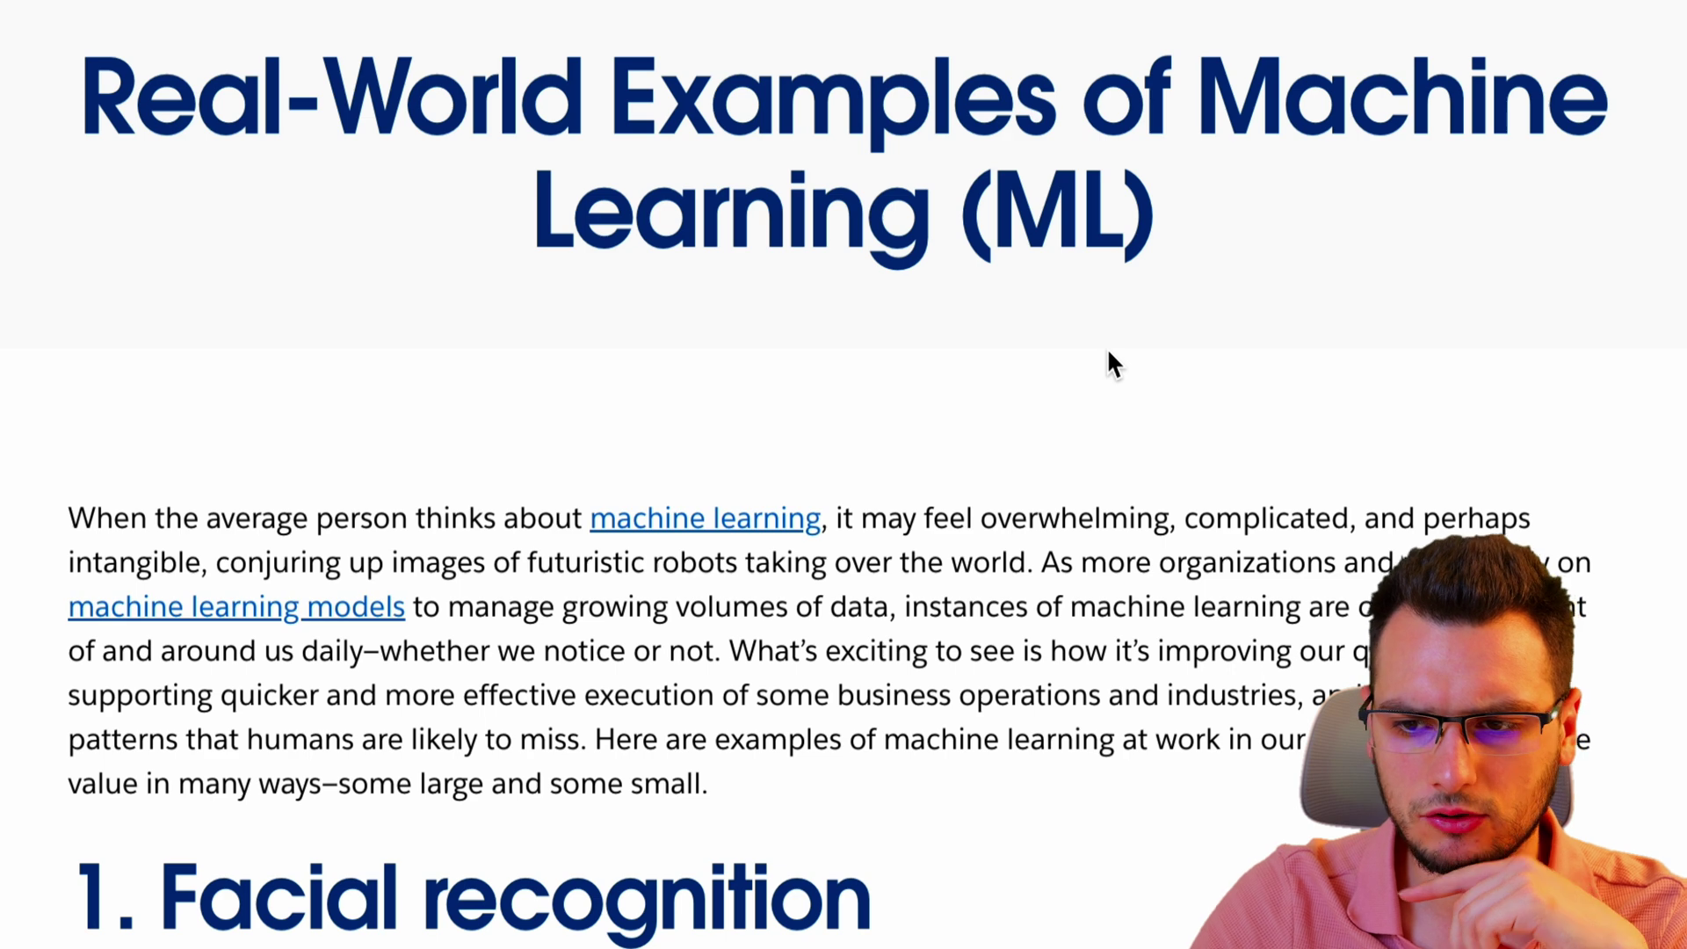
pyautogui.scroll(-10, 1066, 435)
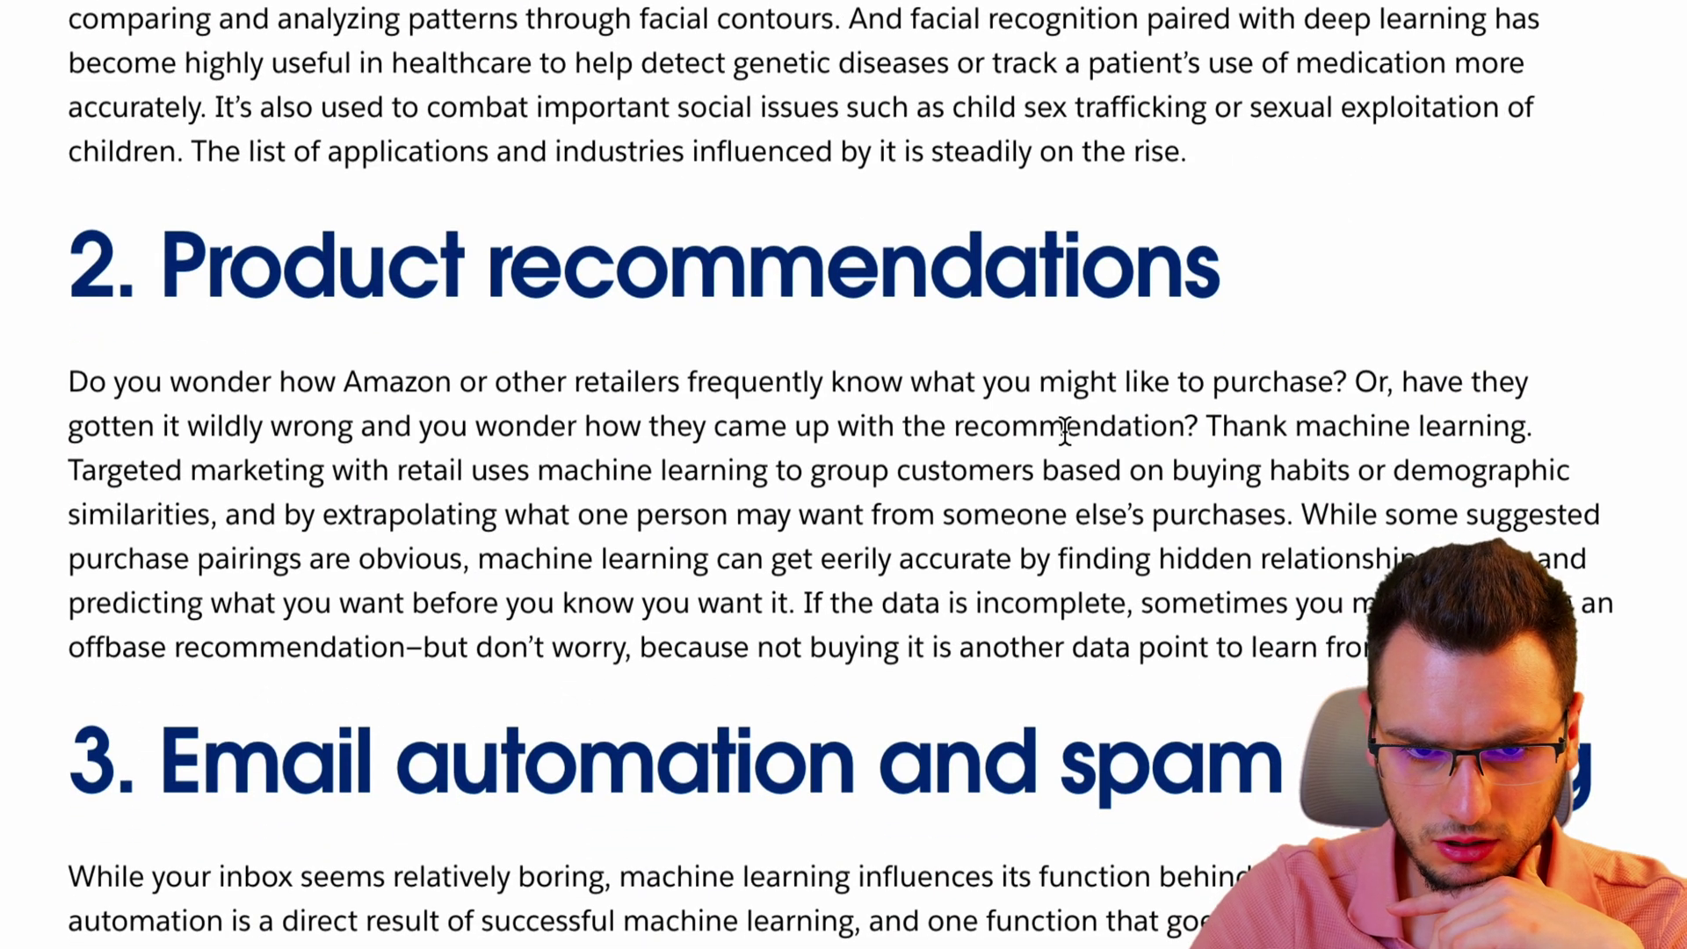
pyautogui.scroll(-15, 909, 475)
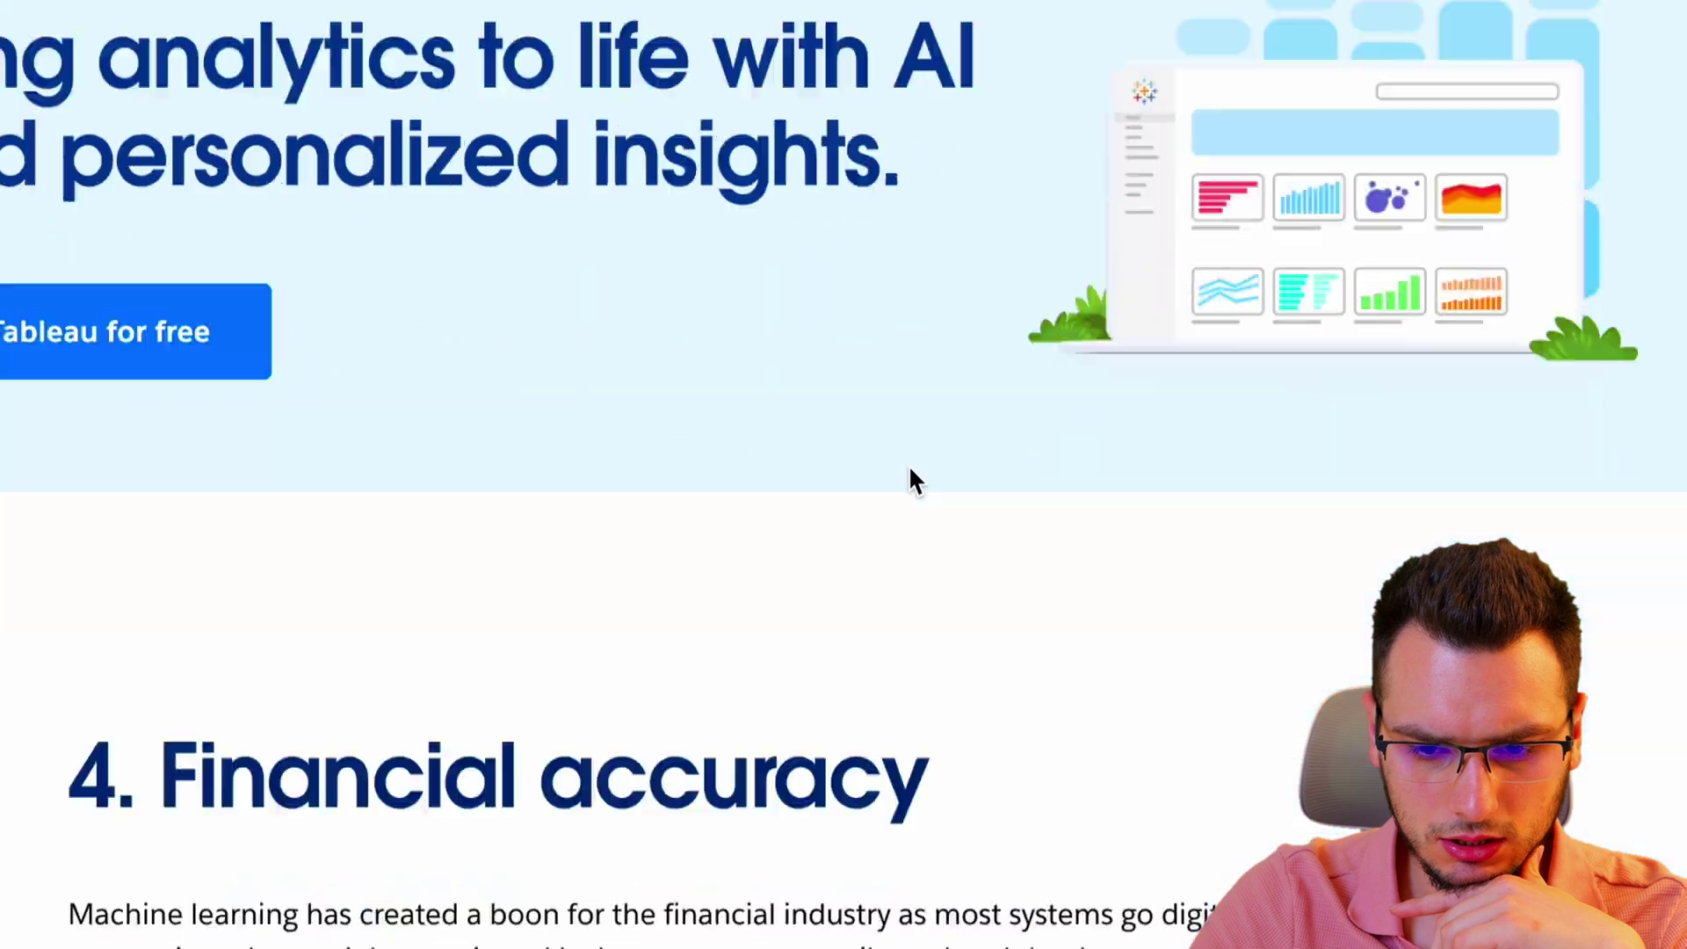
pyautogui.scroll(-20, 909, 466)
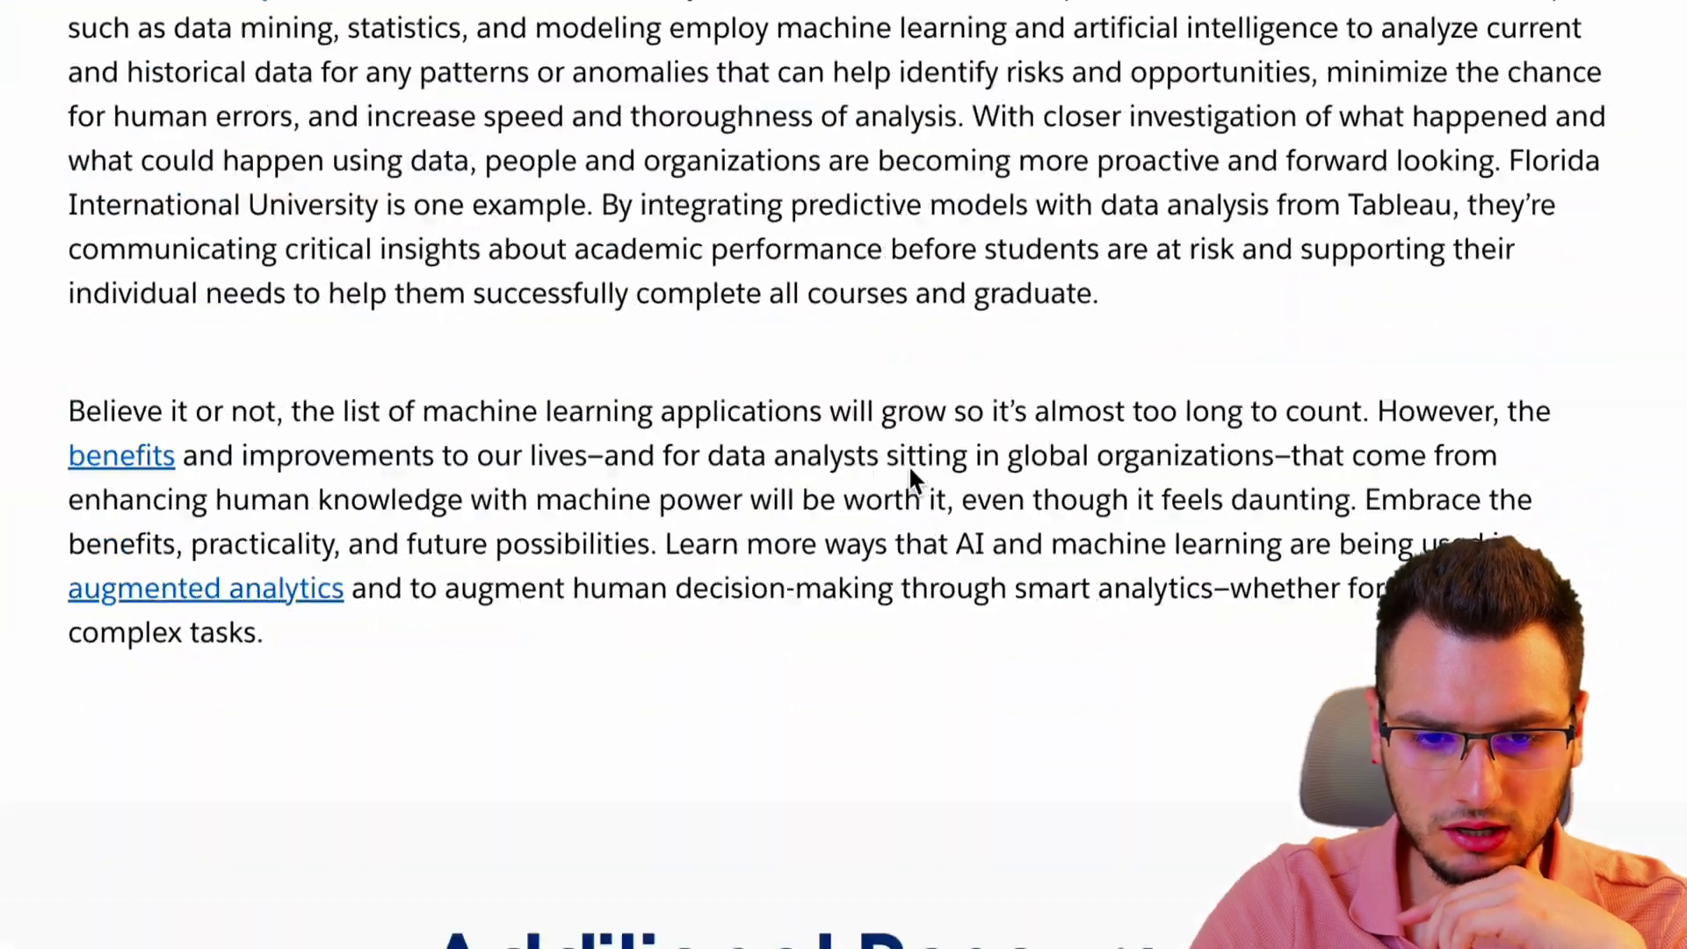
pyautogui.scroll(20, 908, 464)
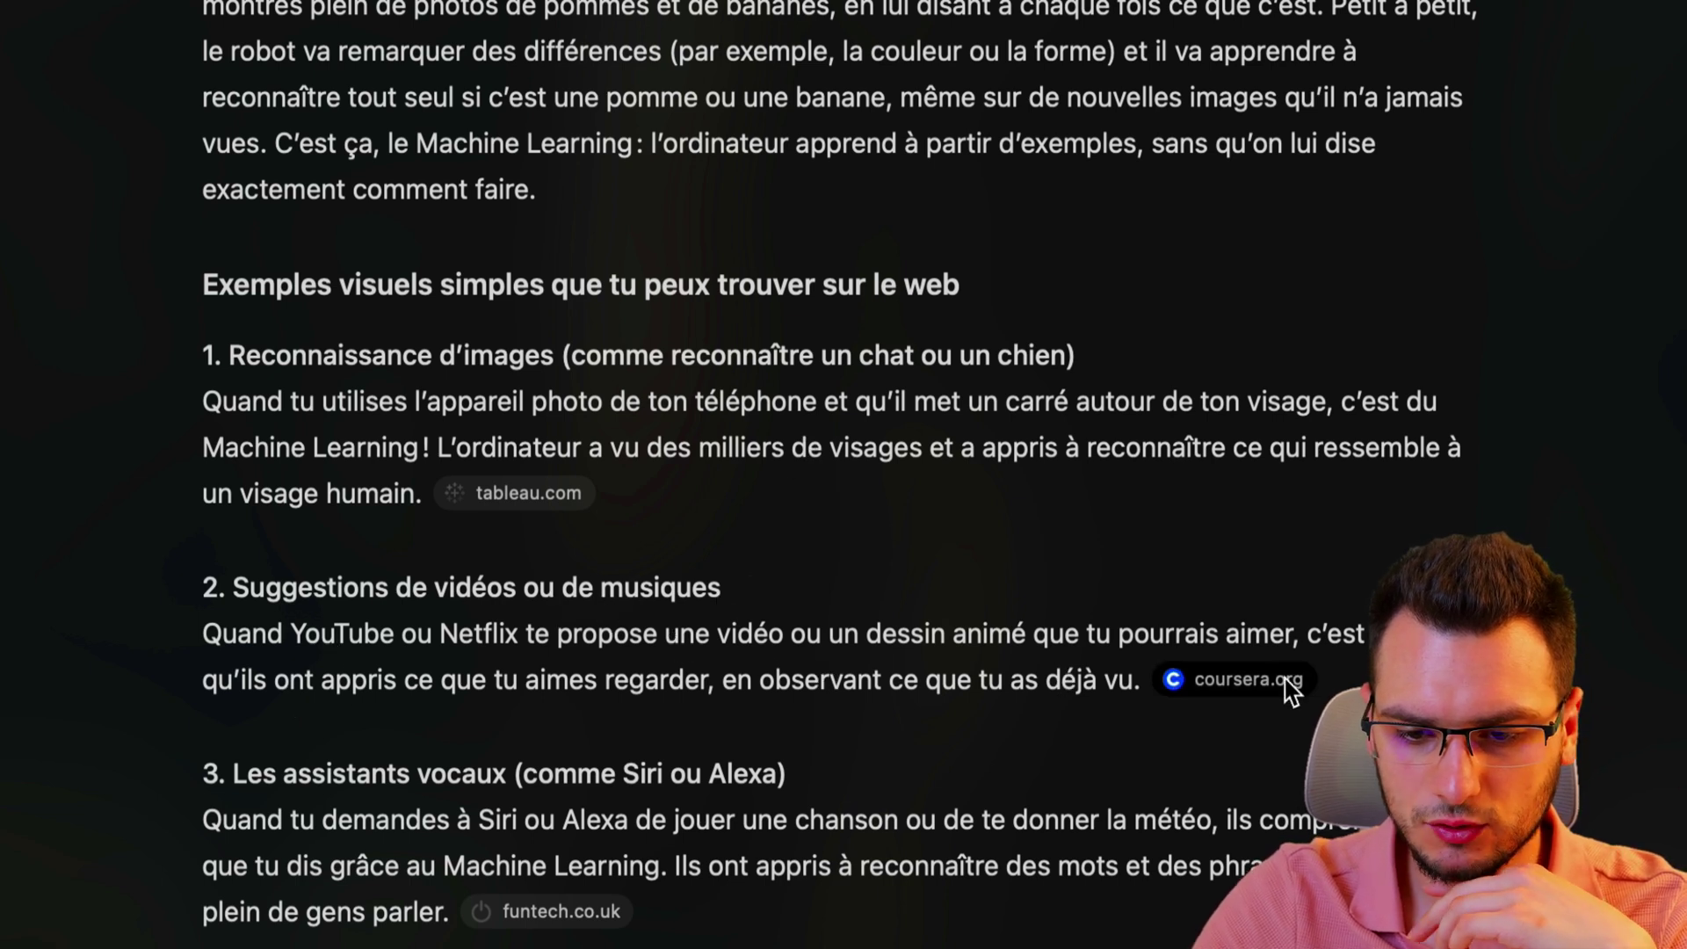
# Step: Open the coursera.org source cited for video and music suggestions and skim its machine learning examples
pyautogui.click(1239, 688)
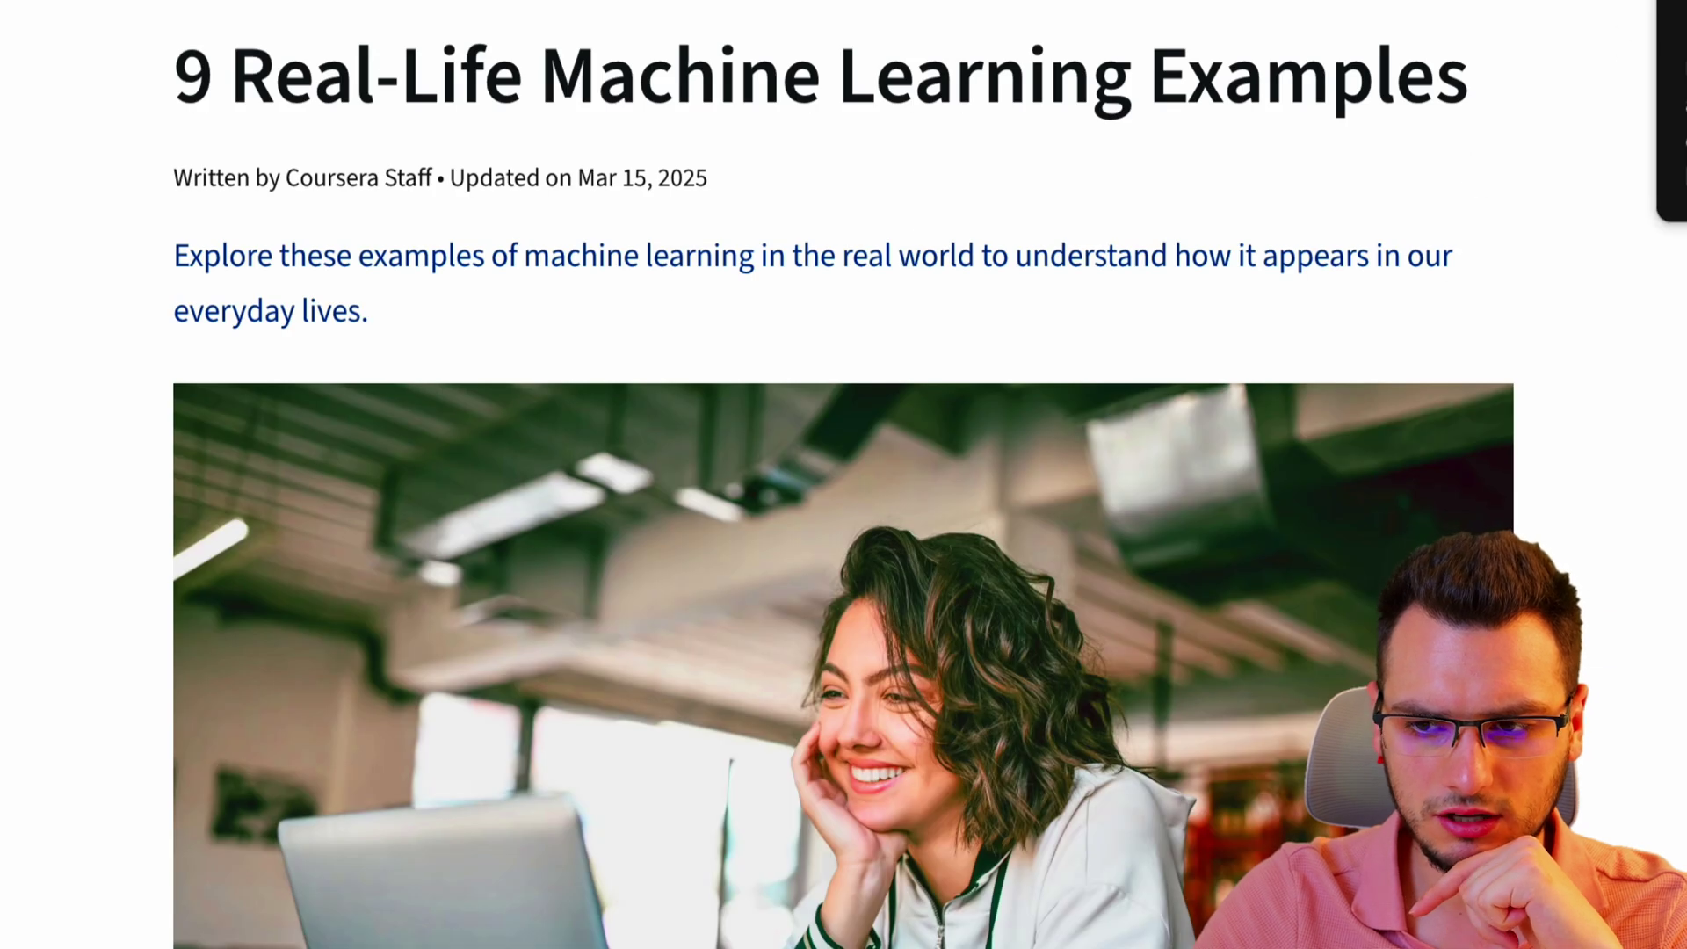
pyautogui.scroll(-10, 946, 91)
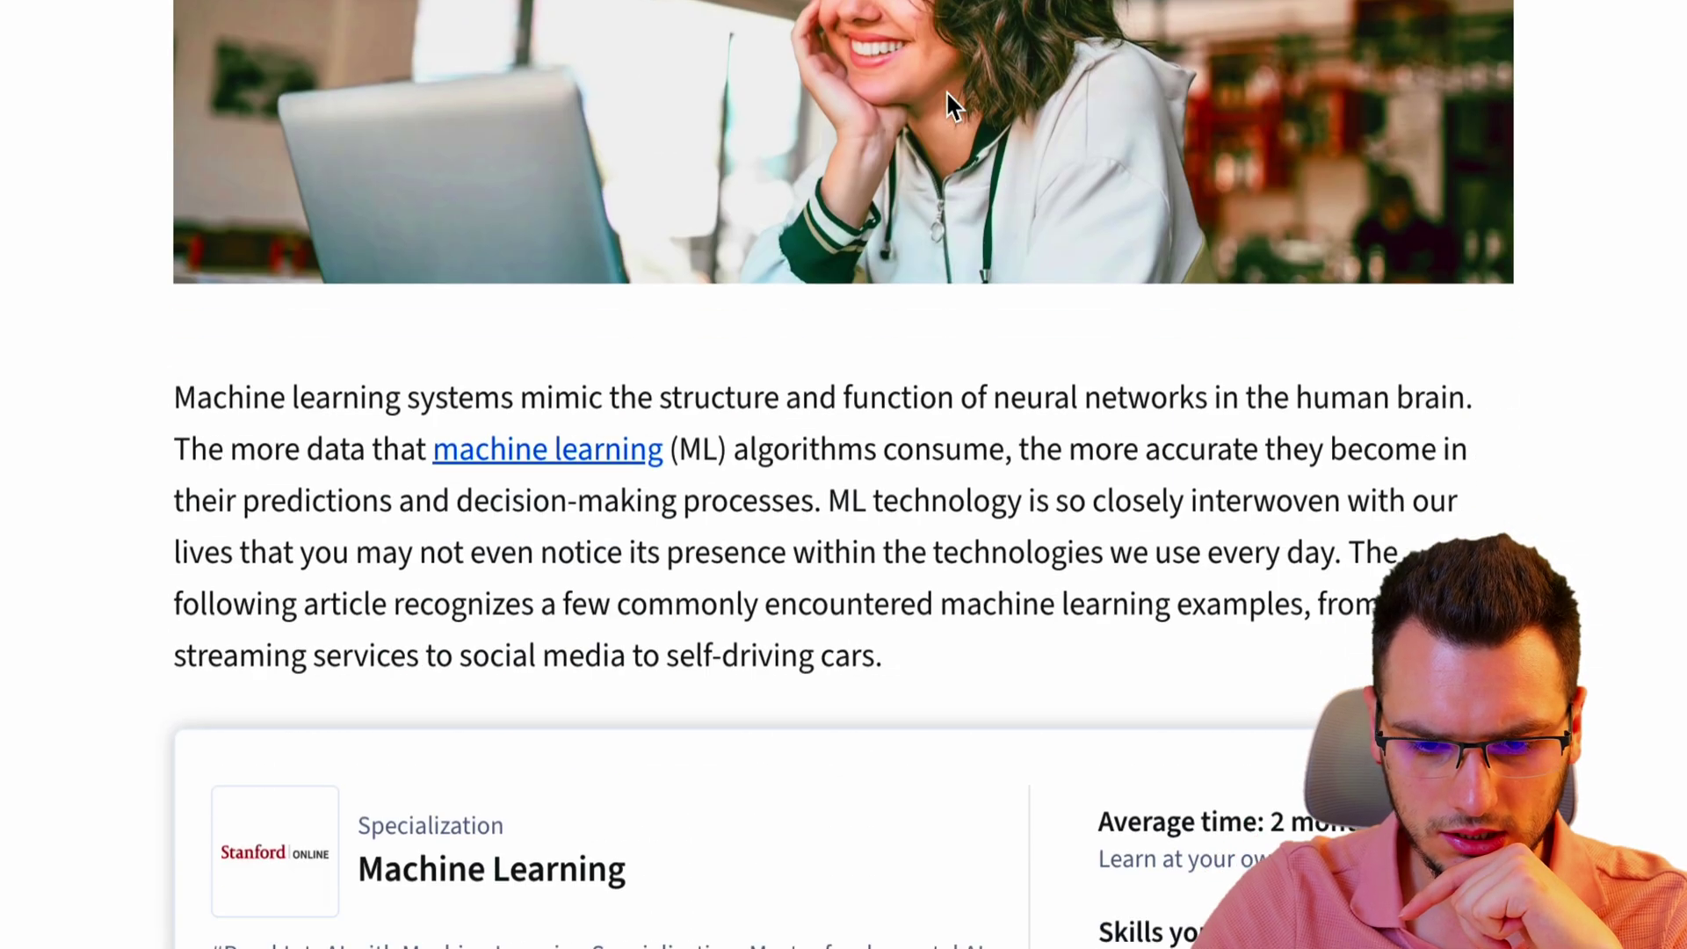
pyautogui.scroll(-15, 946, 91)
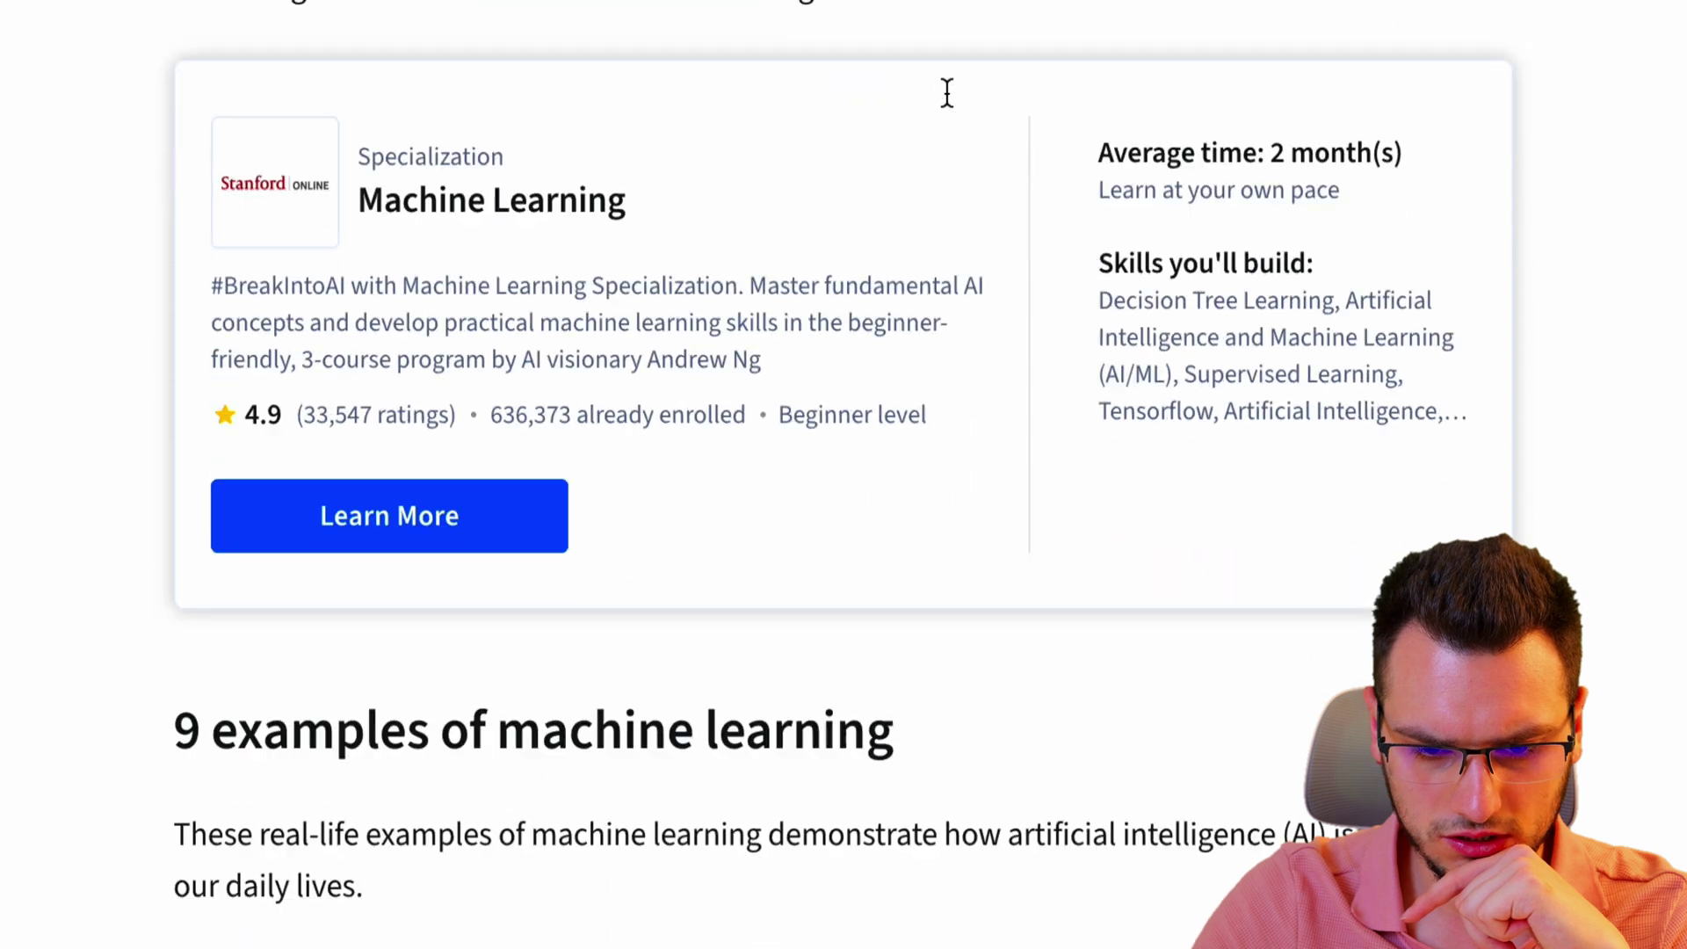
pyautogui.scroll(-1, 946, 89)
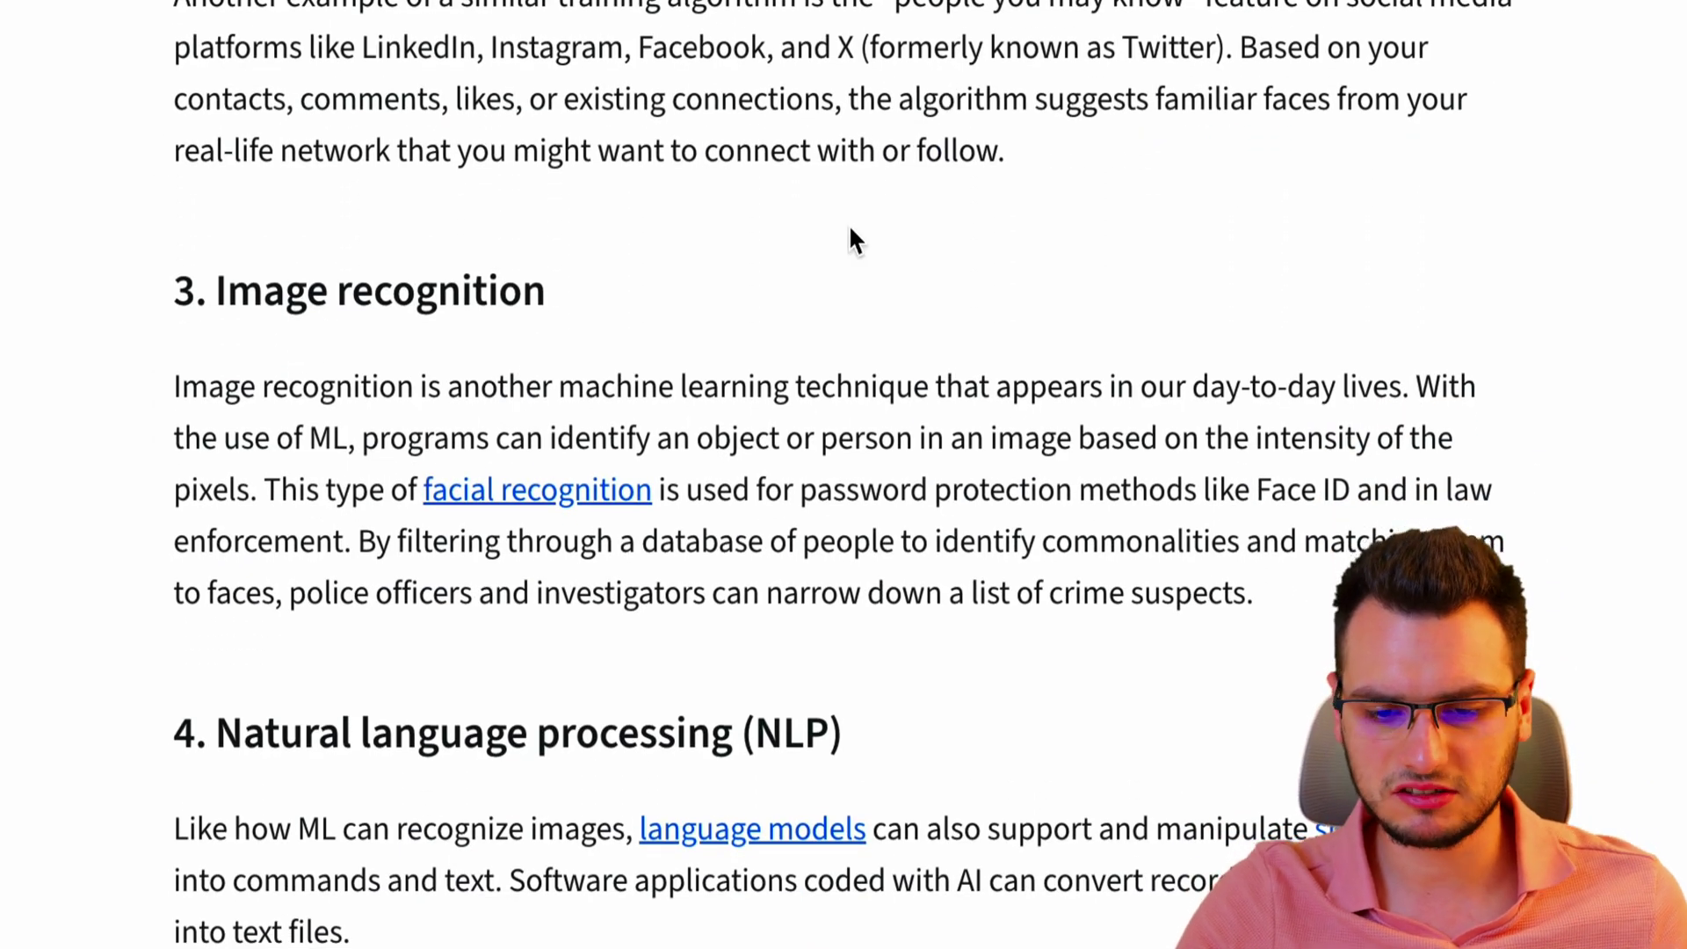
pyautogui.scroll(-11, 847, 223)
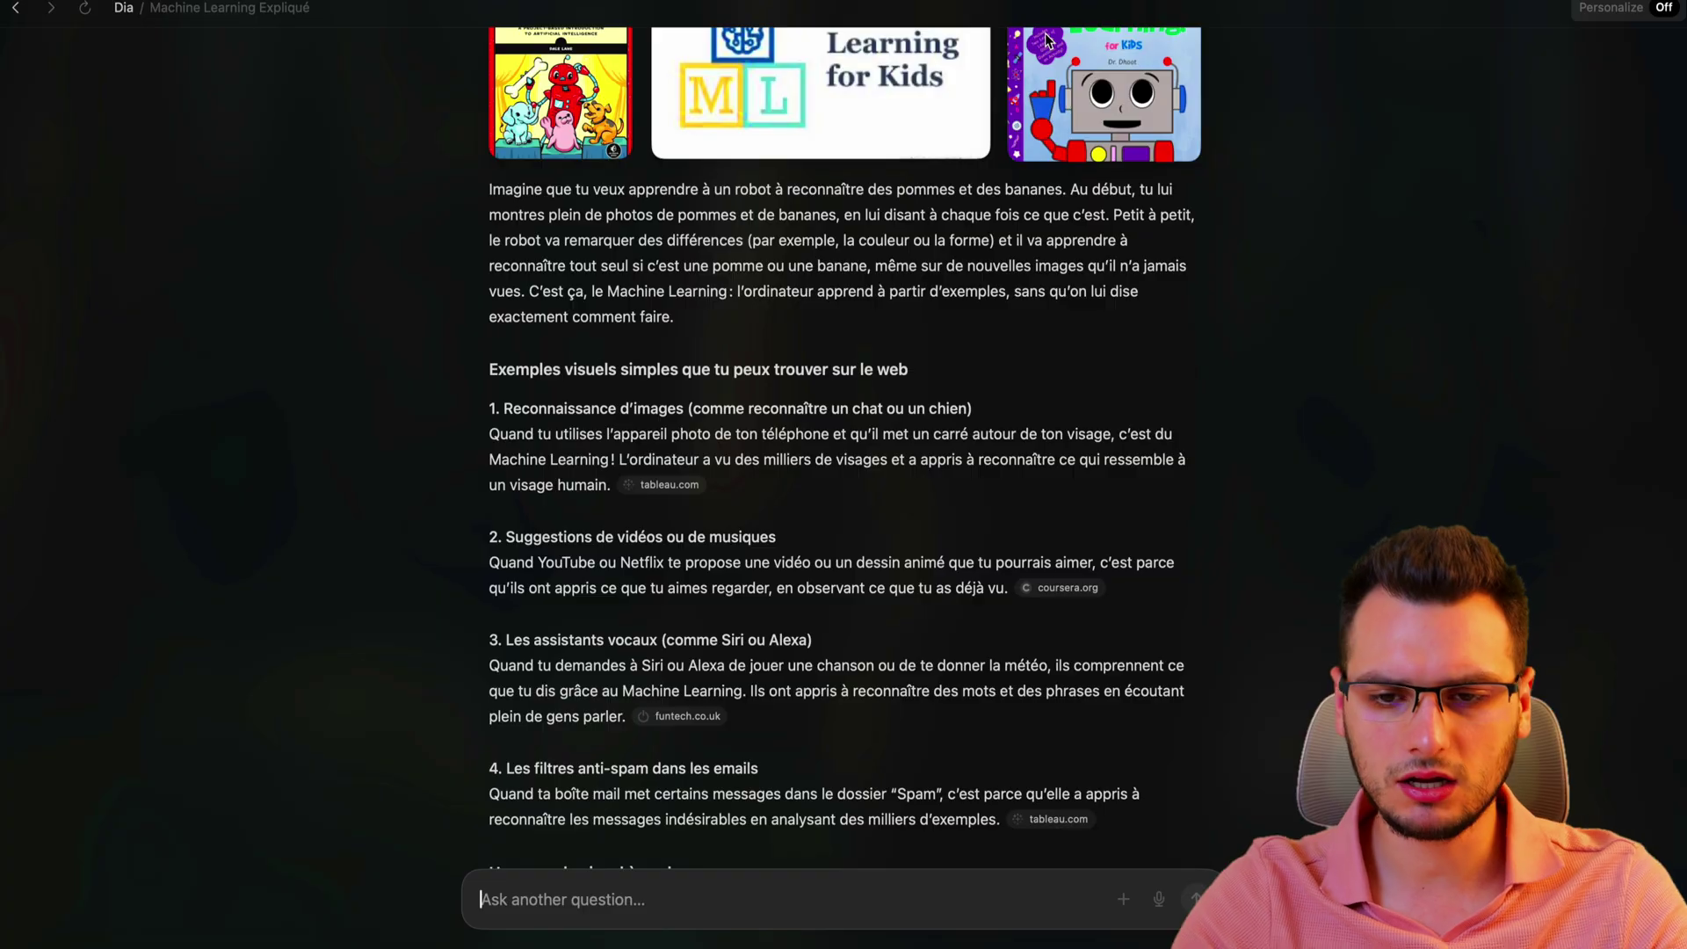
# Step: Read the rest of the Machine Learning answer, open its "A visual introduction to machine learning" link and skim the page to the histogram section
pyautogui.scroll(-3, 805, 407)
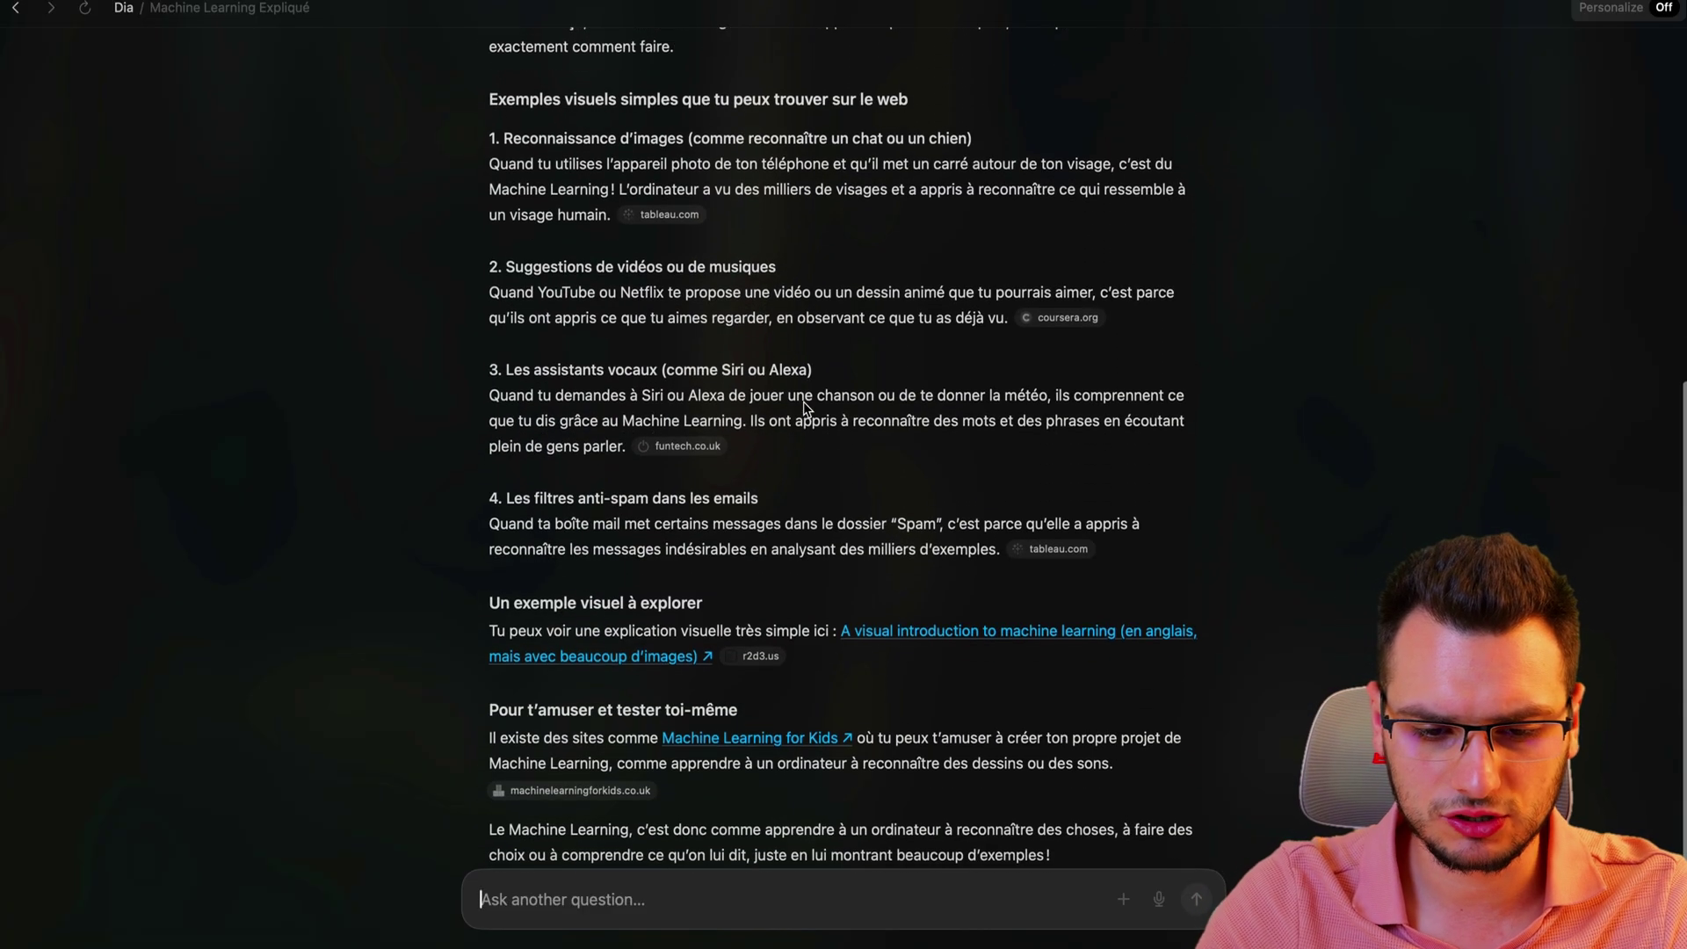
pyautogui.scroll(-1, 824, 532)
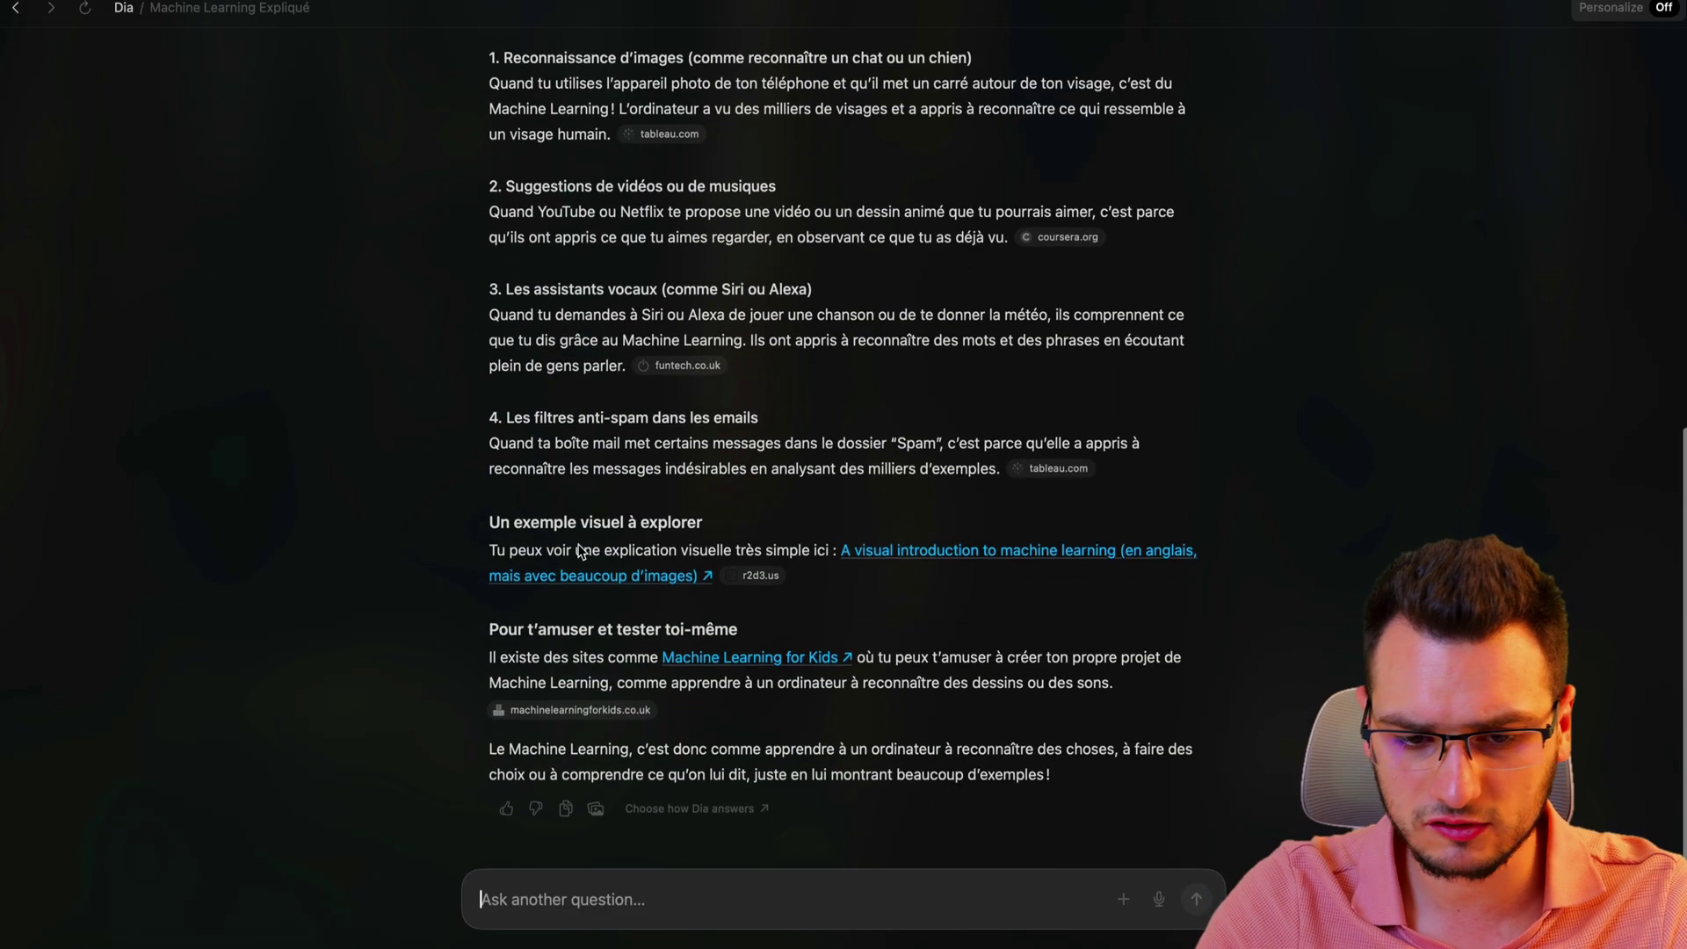
pyautogui.click(903, 559)
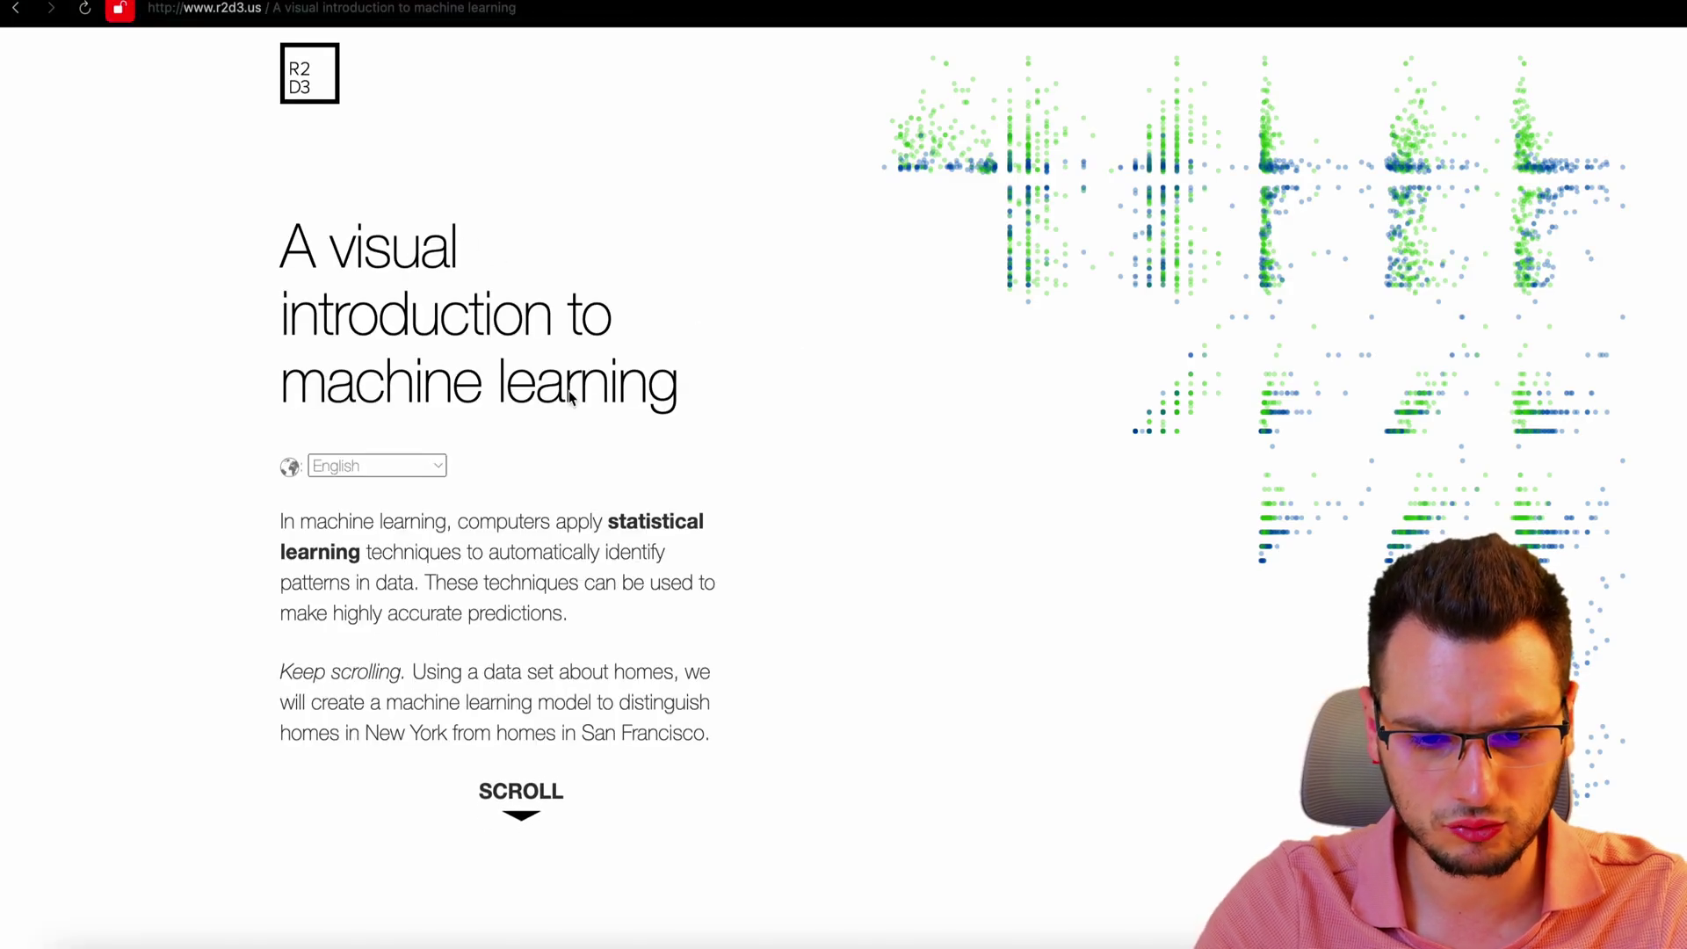
pyautogui.scroll(-10, 704, 398)
pyautogui.scroll(-12, 710, 403)
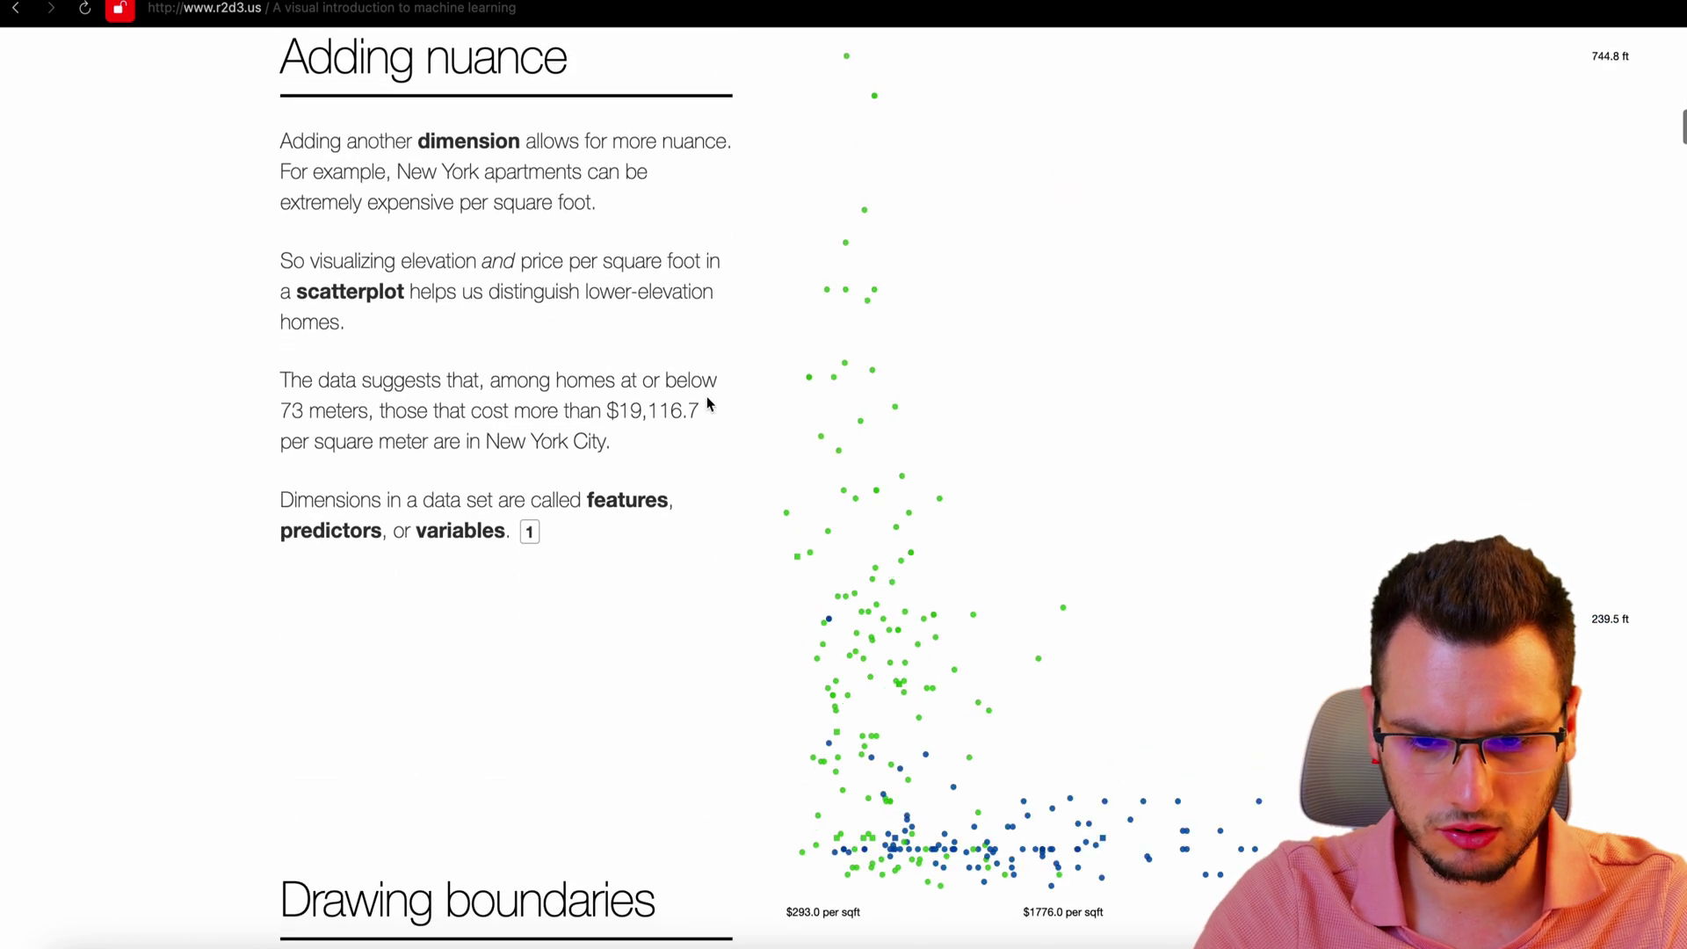
pyautogui.scroll(-14, 710, 403)
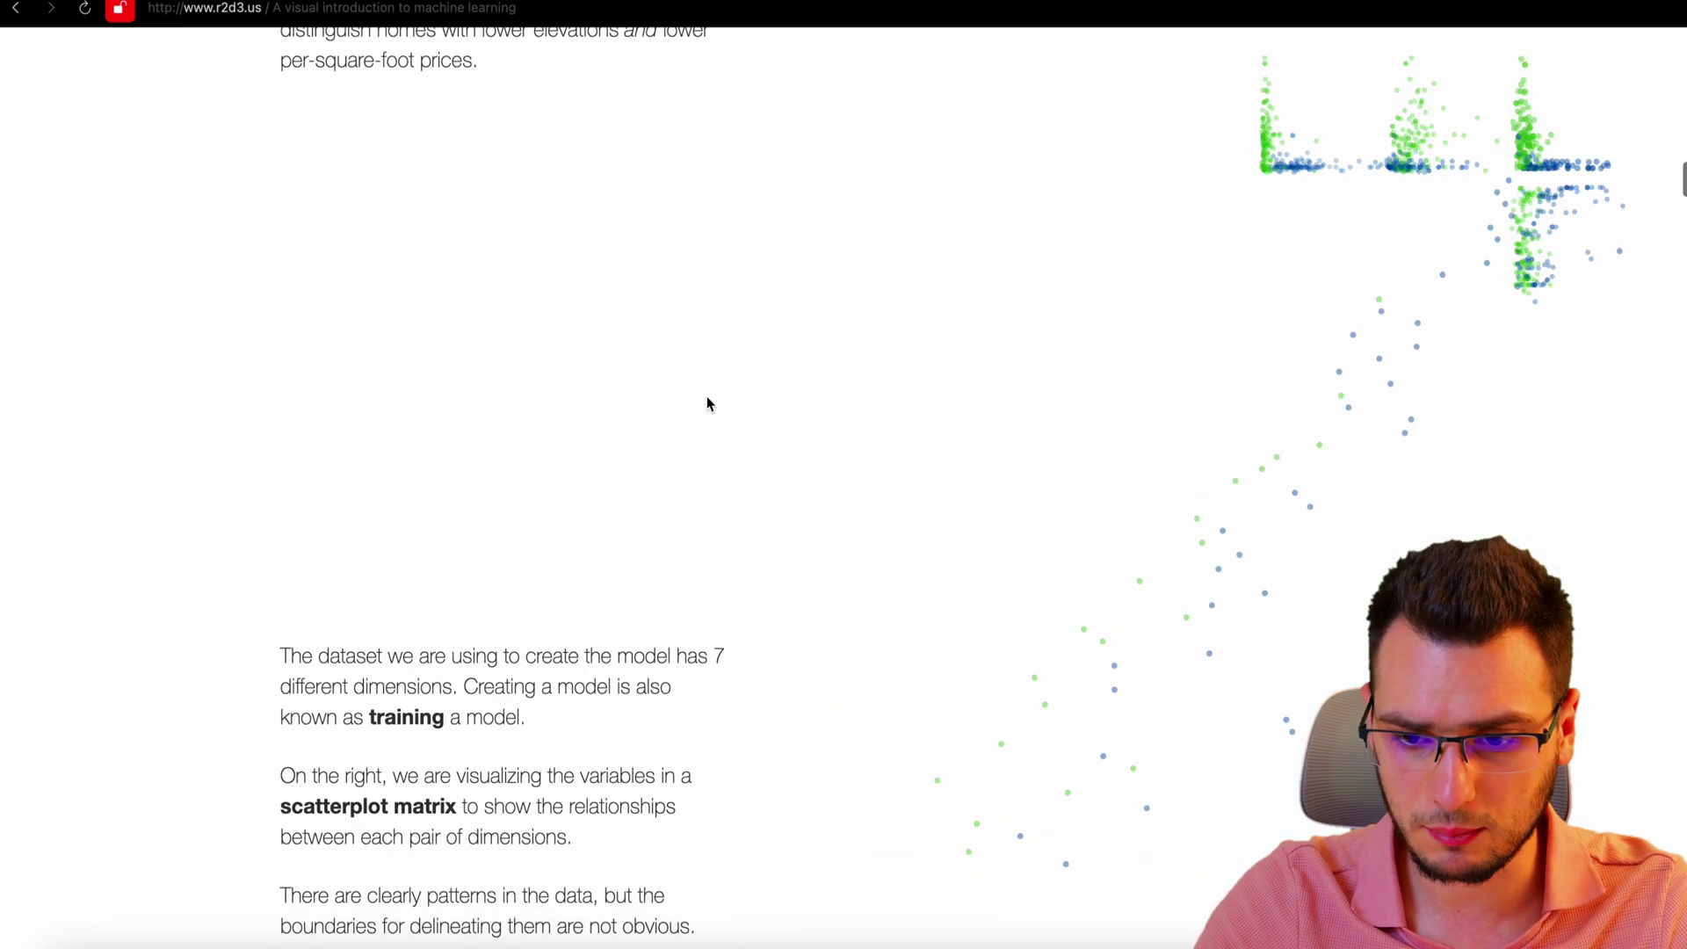
pyautogui.scroll(-1, 879, 378)
pyautogui.scroll(-4, 926, 414)
pyautogui.scroll(-6, 926, 414)
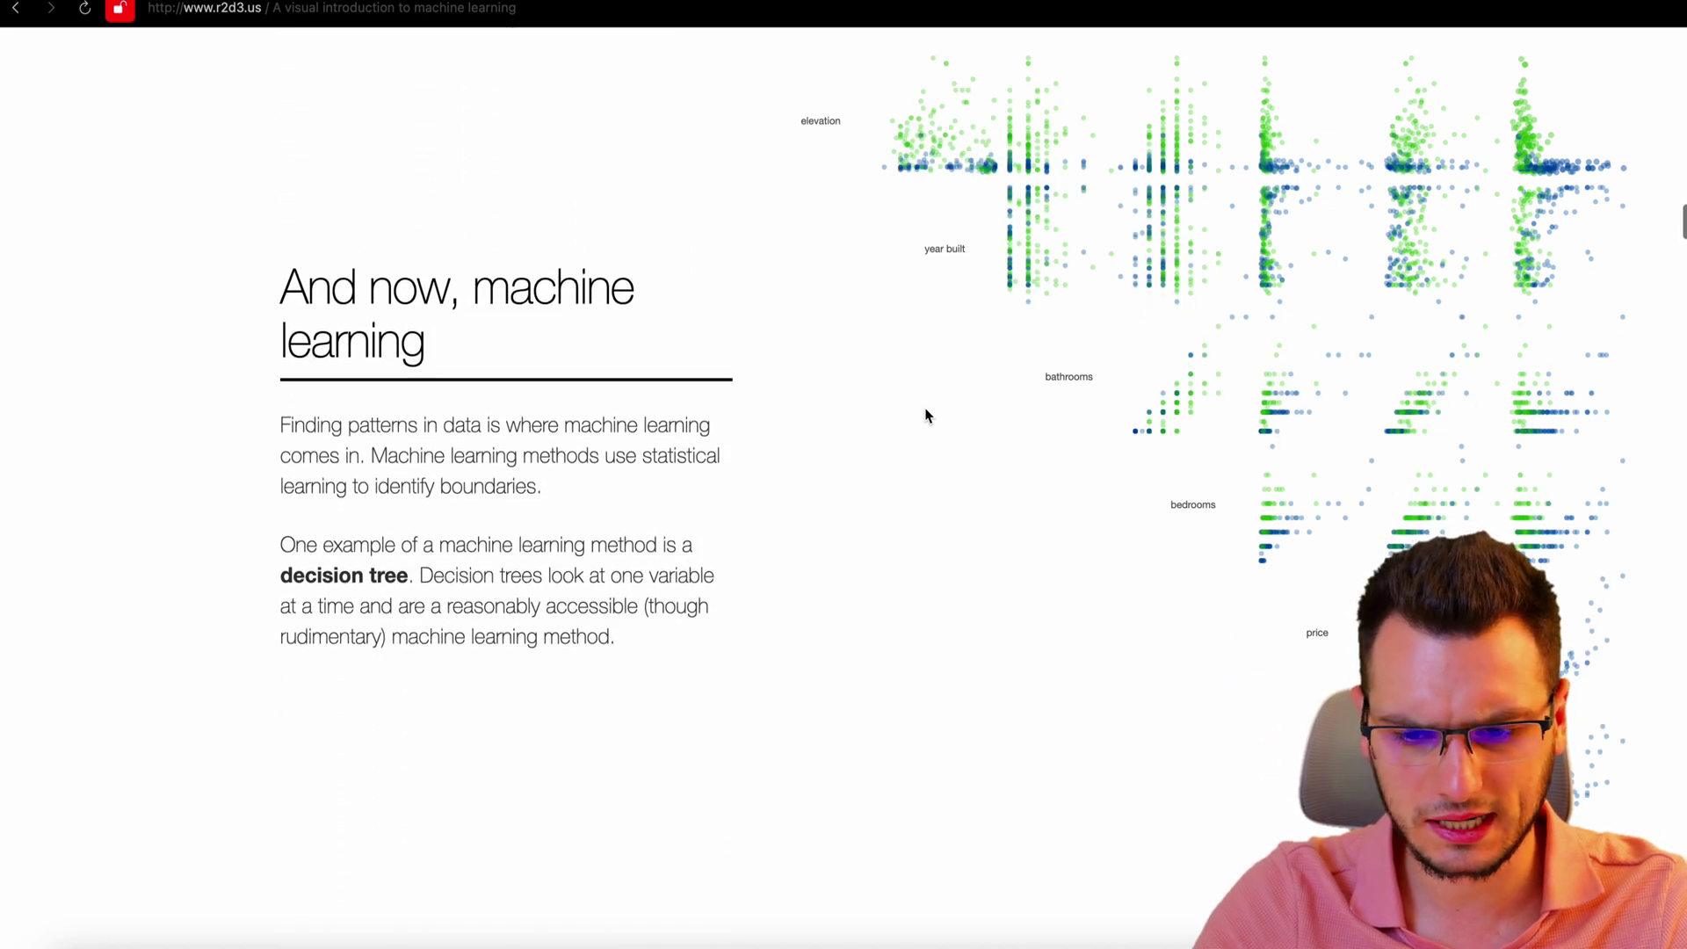
pyautogui.scroll(-18, 926, 414)
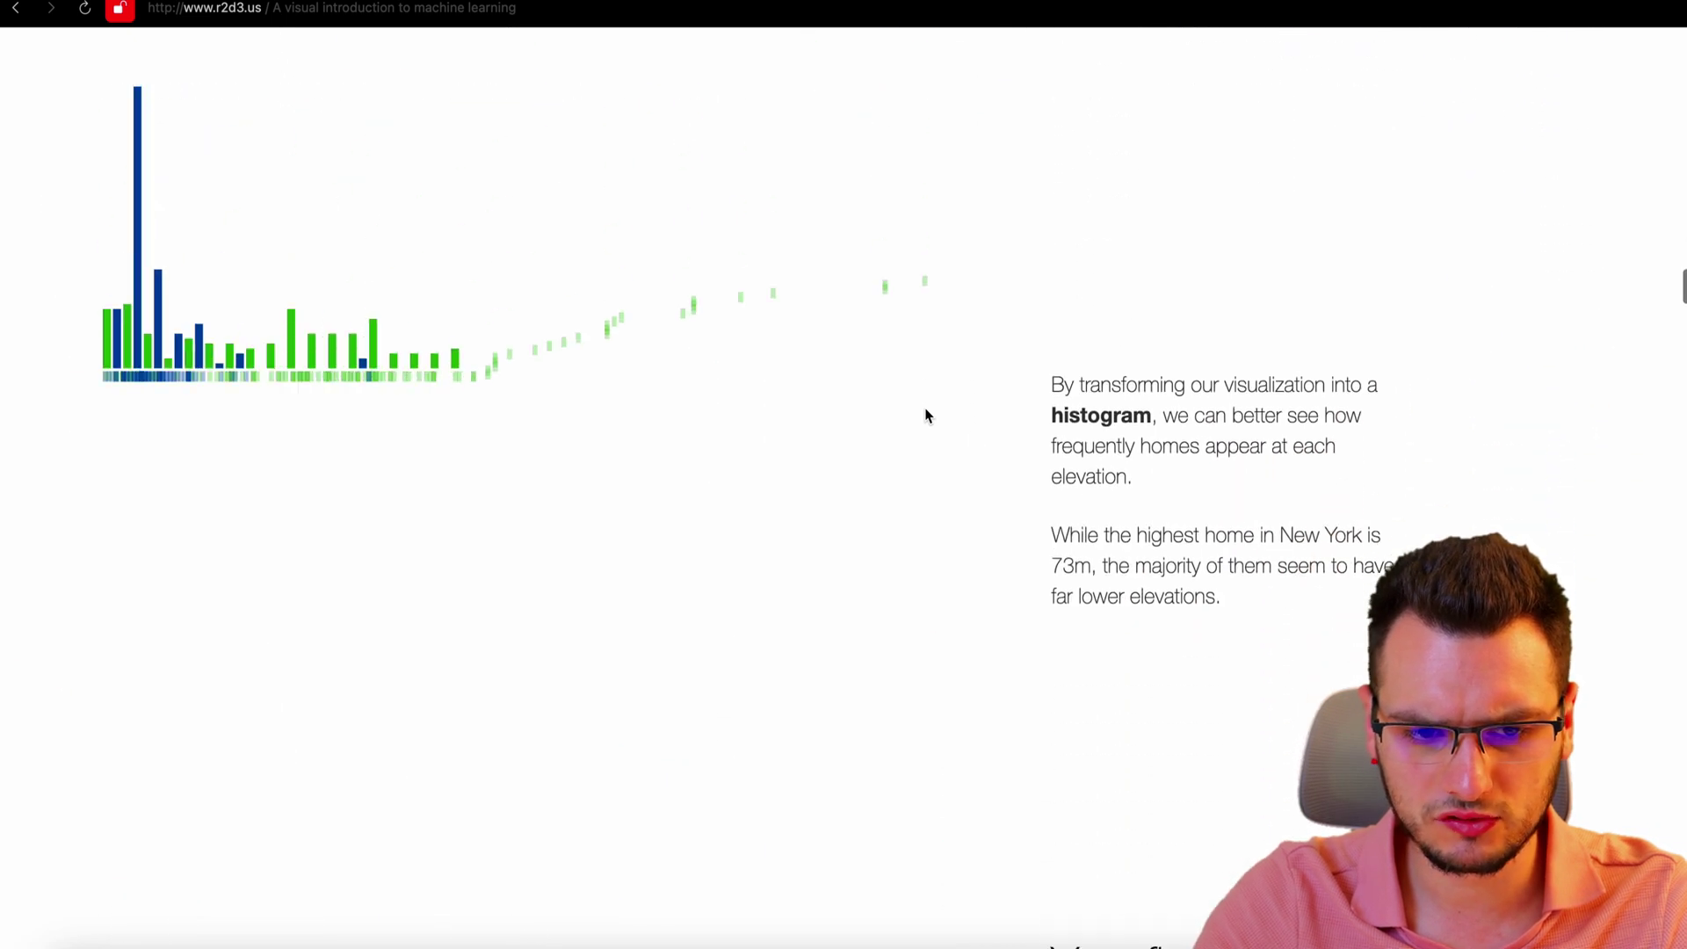
pyautogui.scroll(-1, 926, 413)
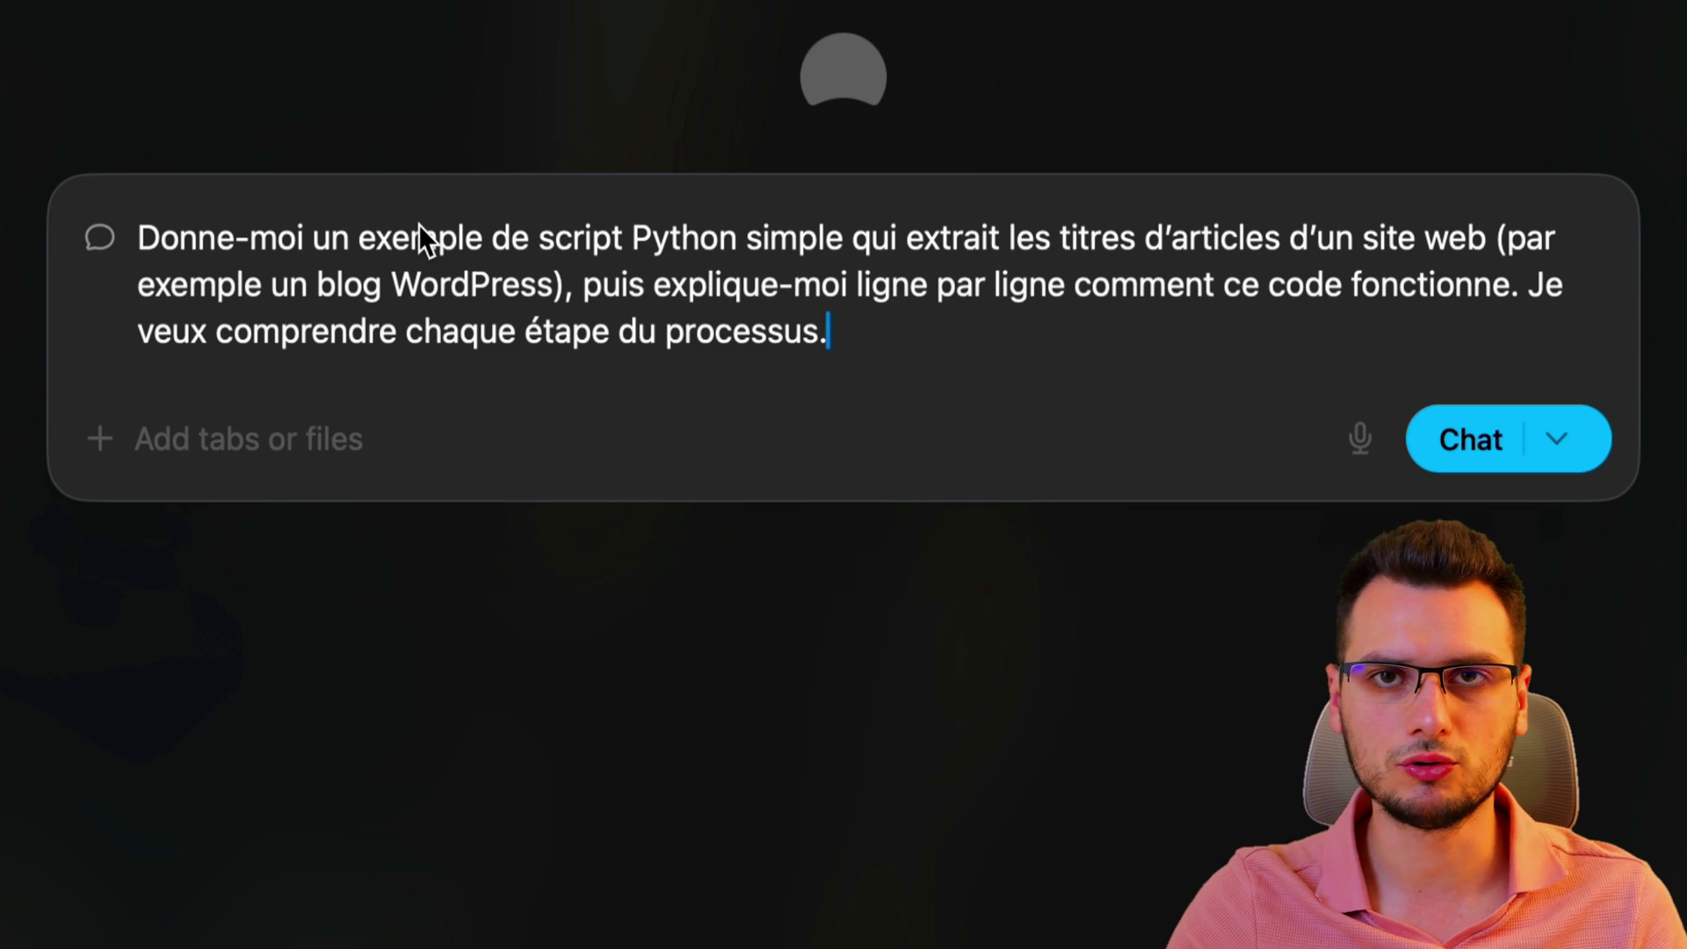
# Step: Submit the prepared prompt for a simple Python script extracting article titles from a website, and read the code and its line-by-line explanation
pyautogui.press('Return')
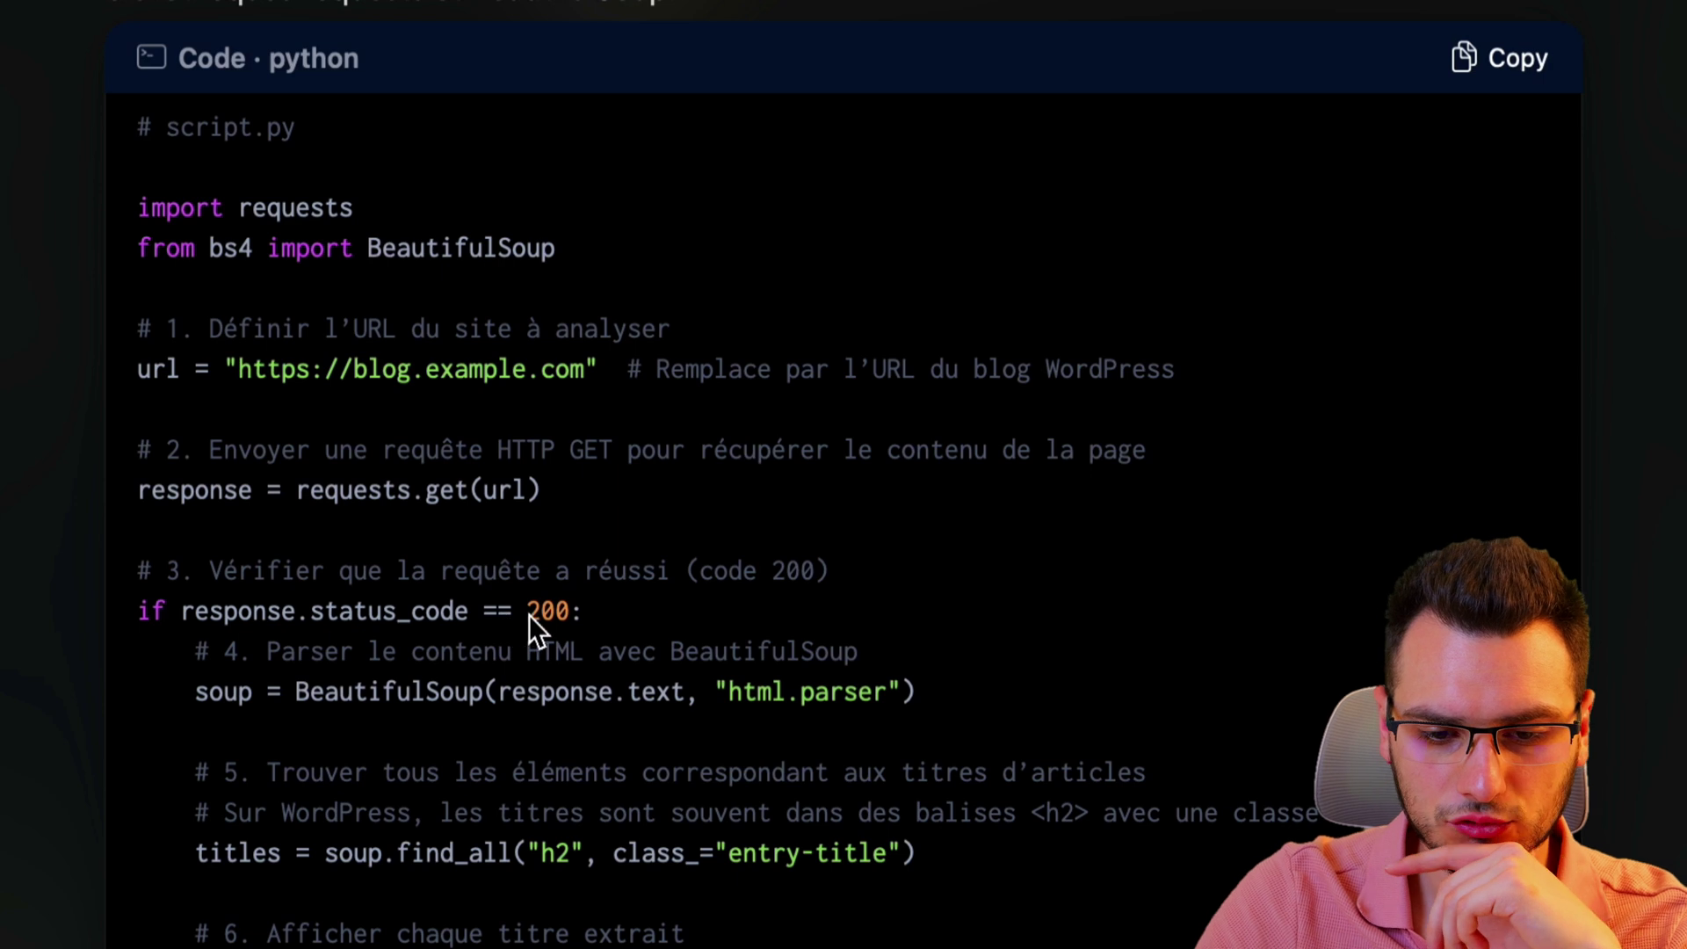
pyautogui.scroll(-3, 450, 735)
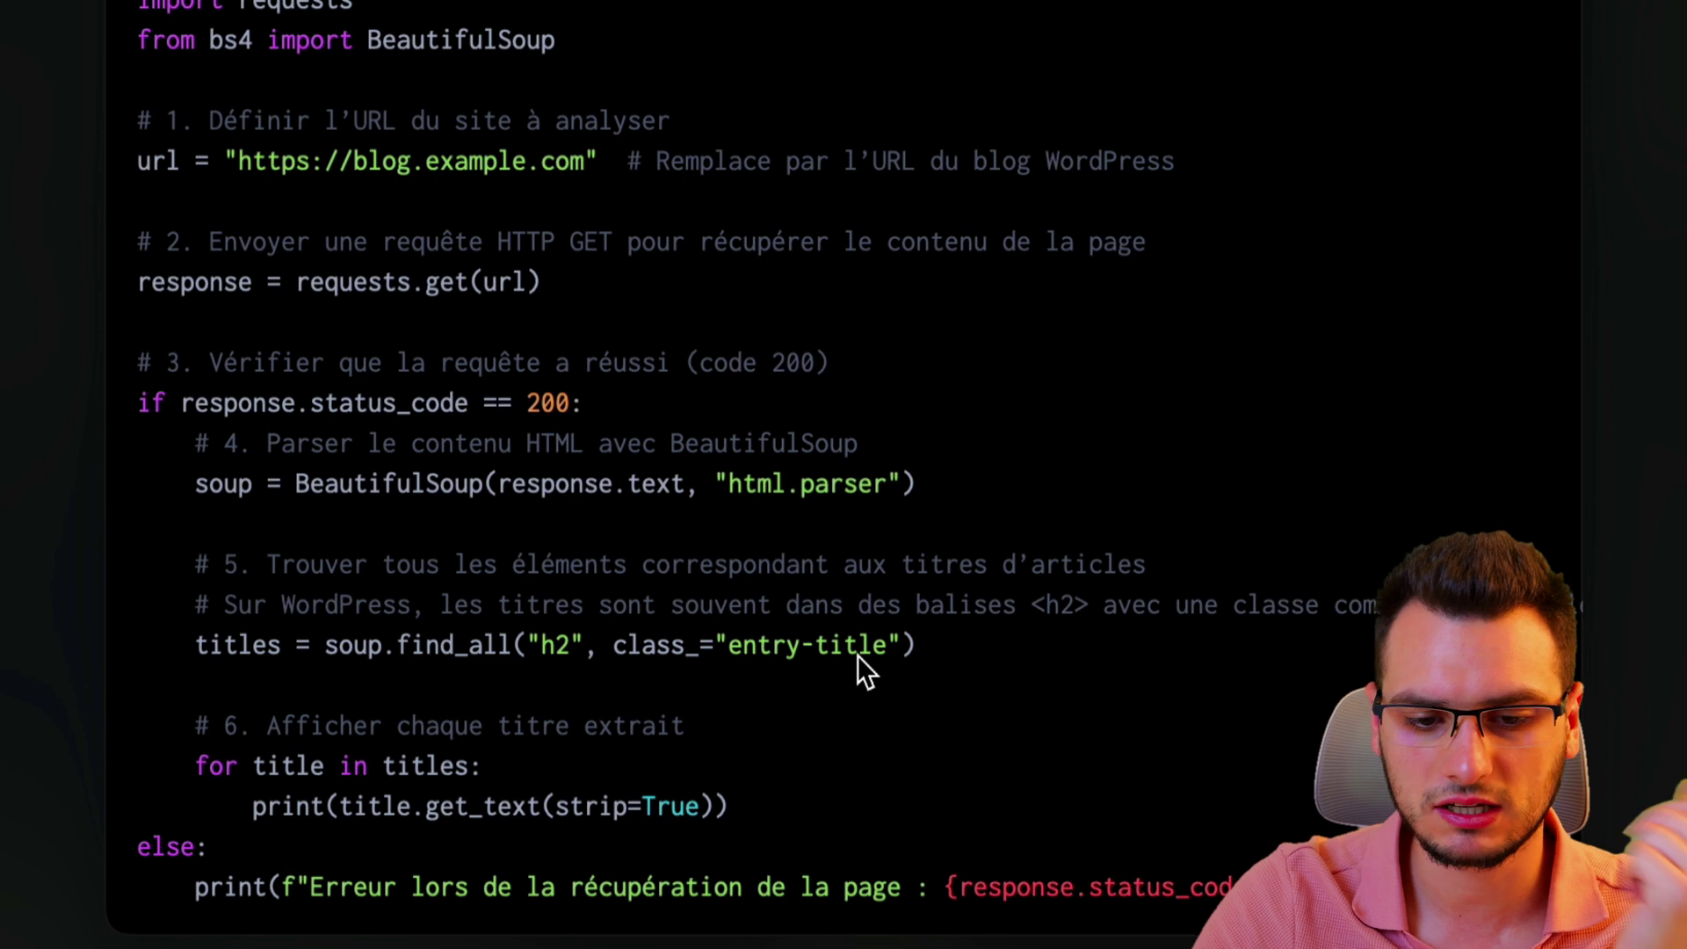
pyautogui.scroll(-5, 478, 535)
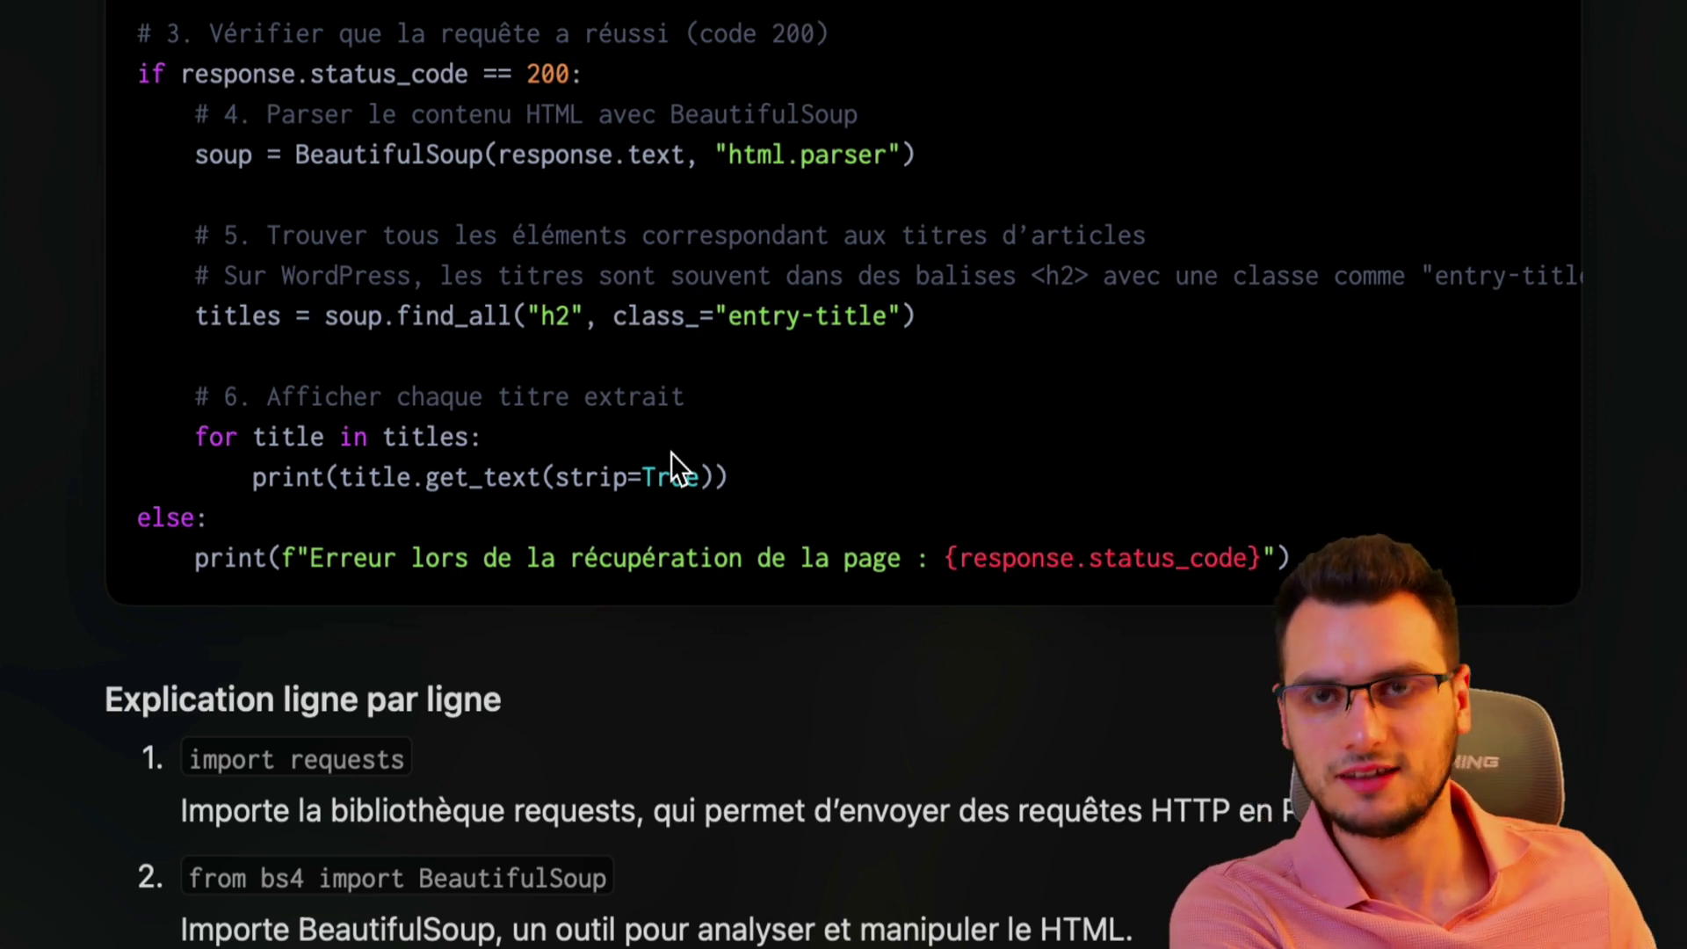
pyautogui.scroll(-5, 672, 452)
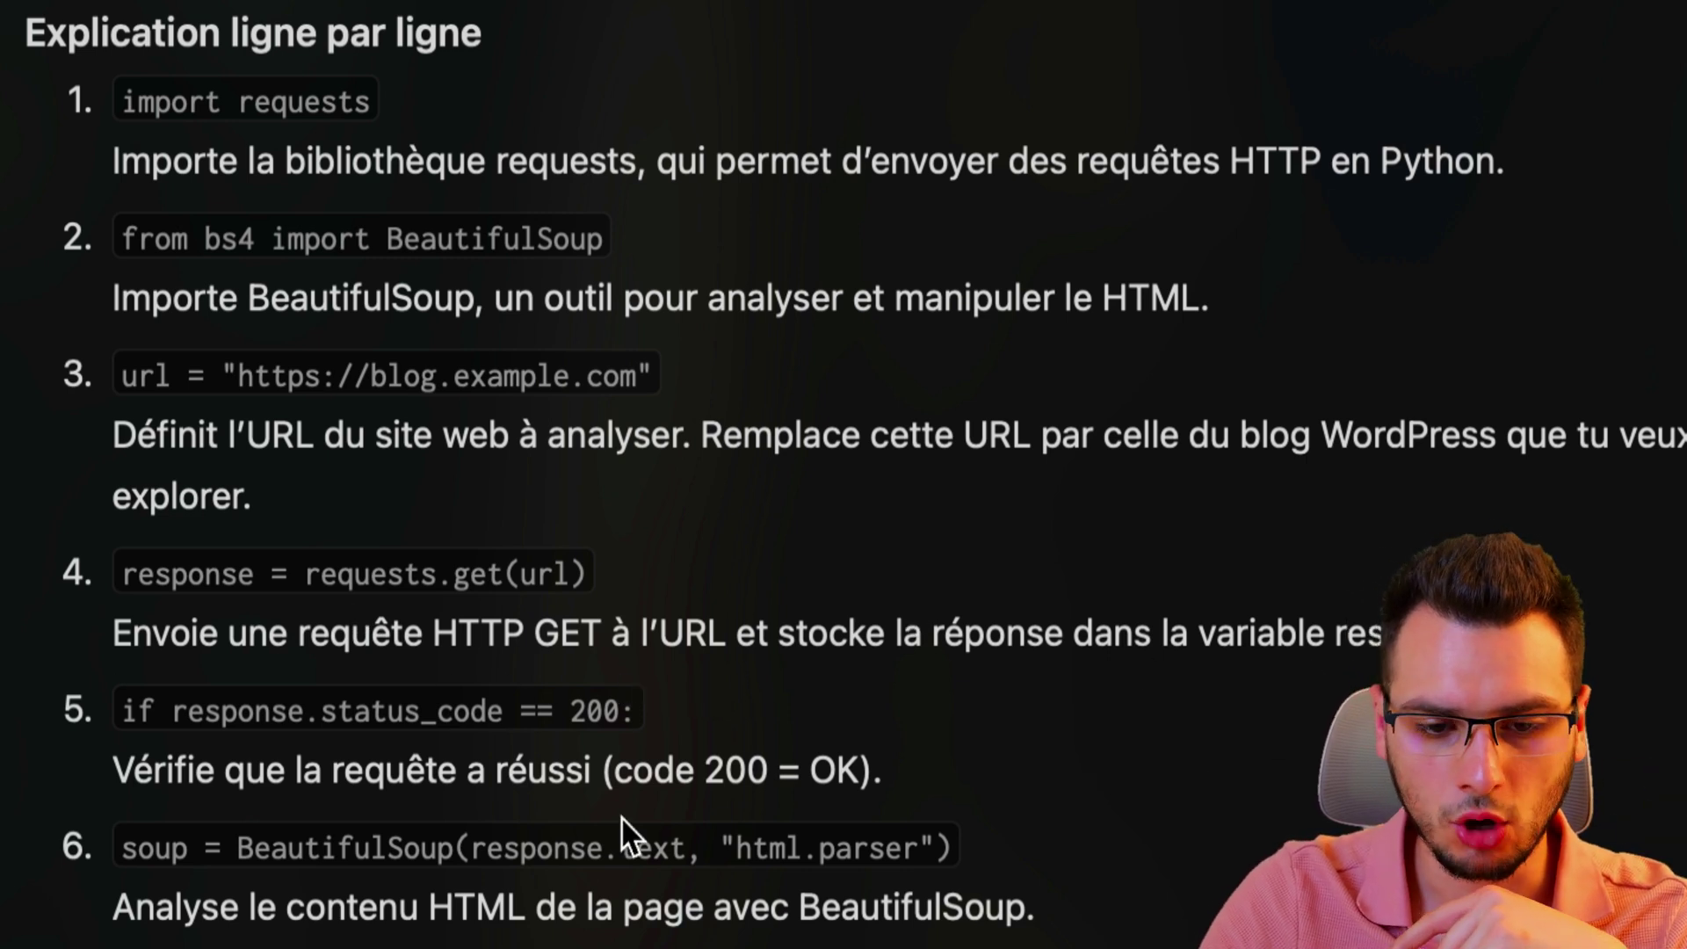
pyautogui.scroll(-10, 347, 648)
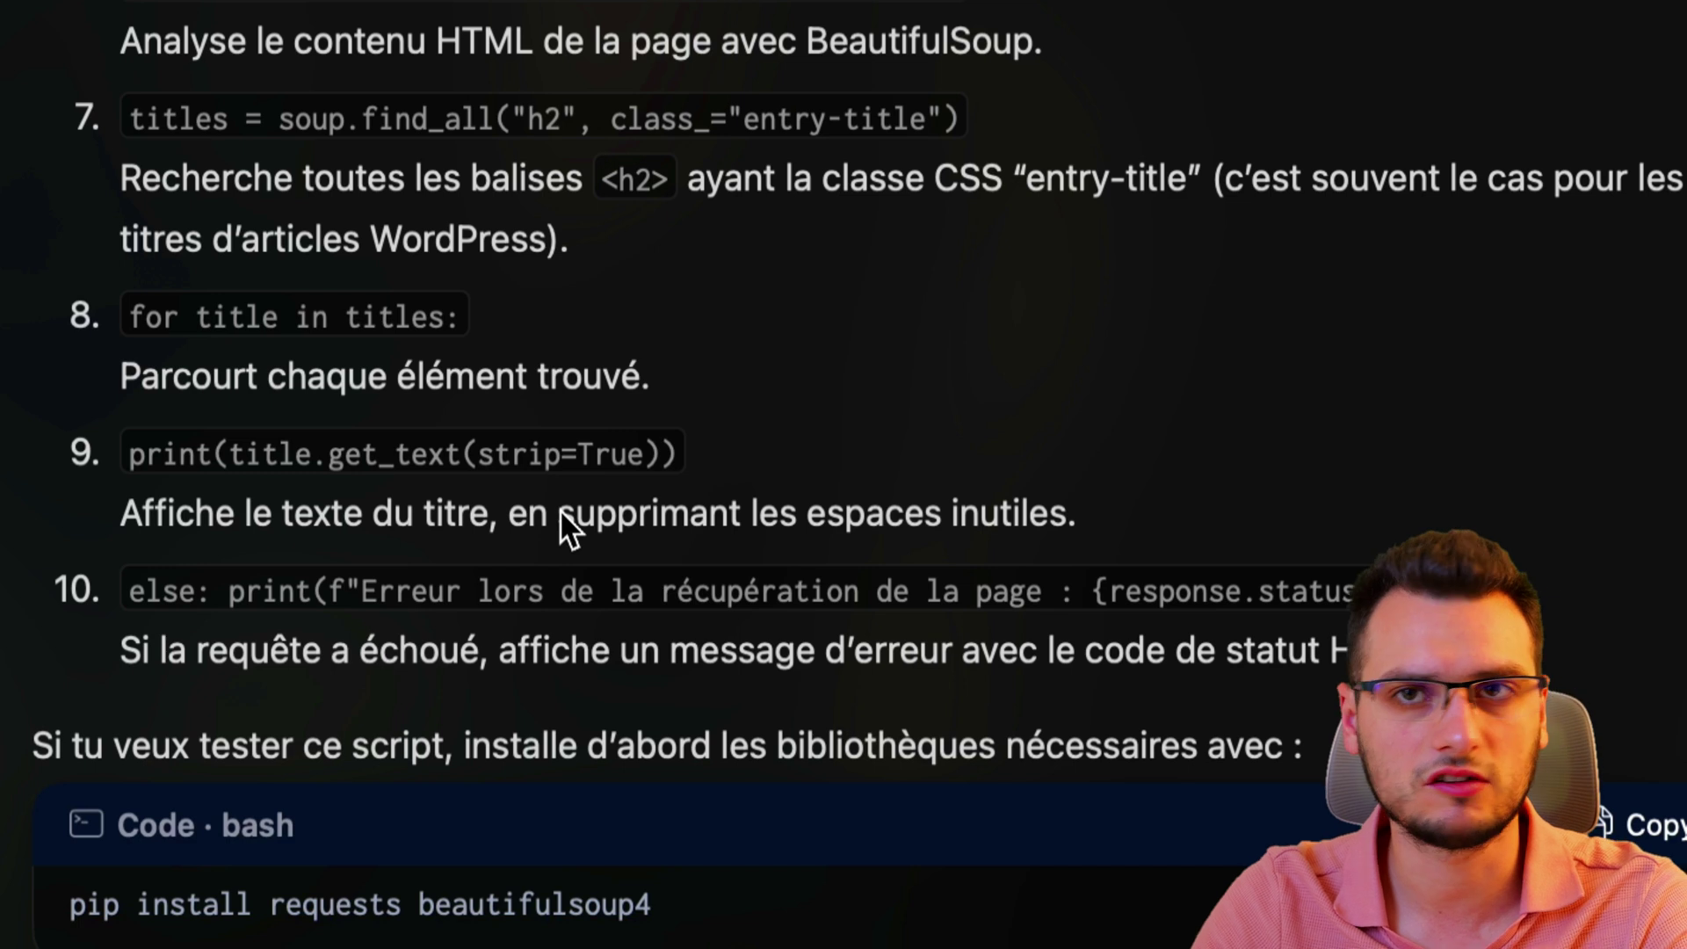
pyautogui.scroll(-3, 575, 508)
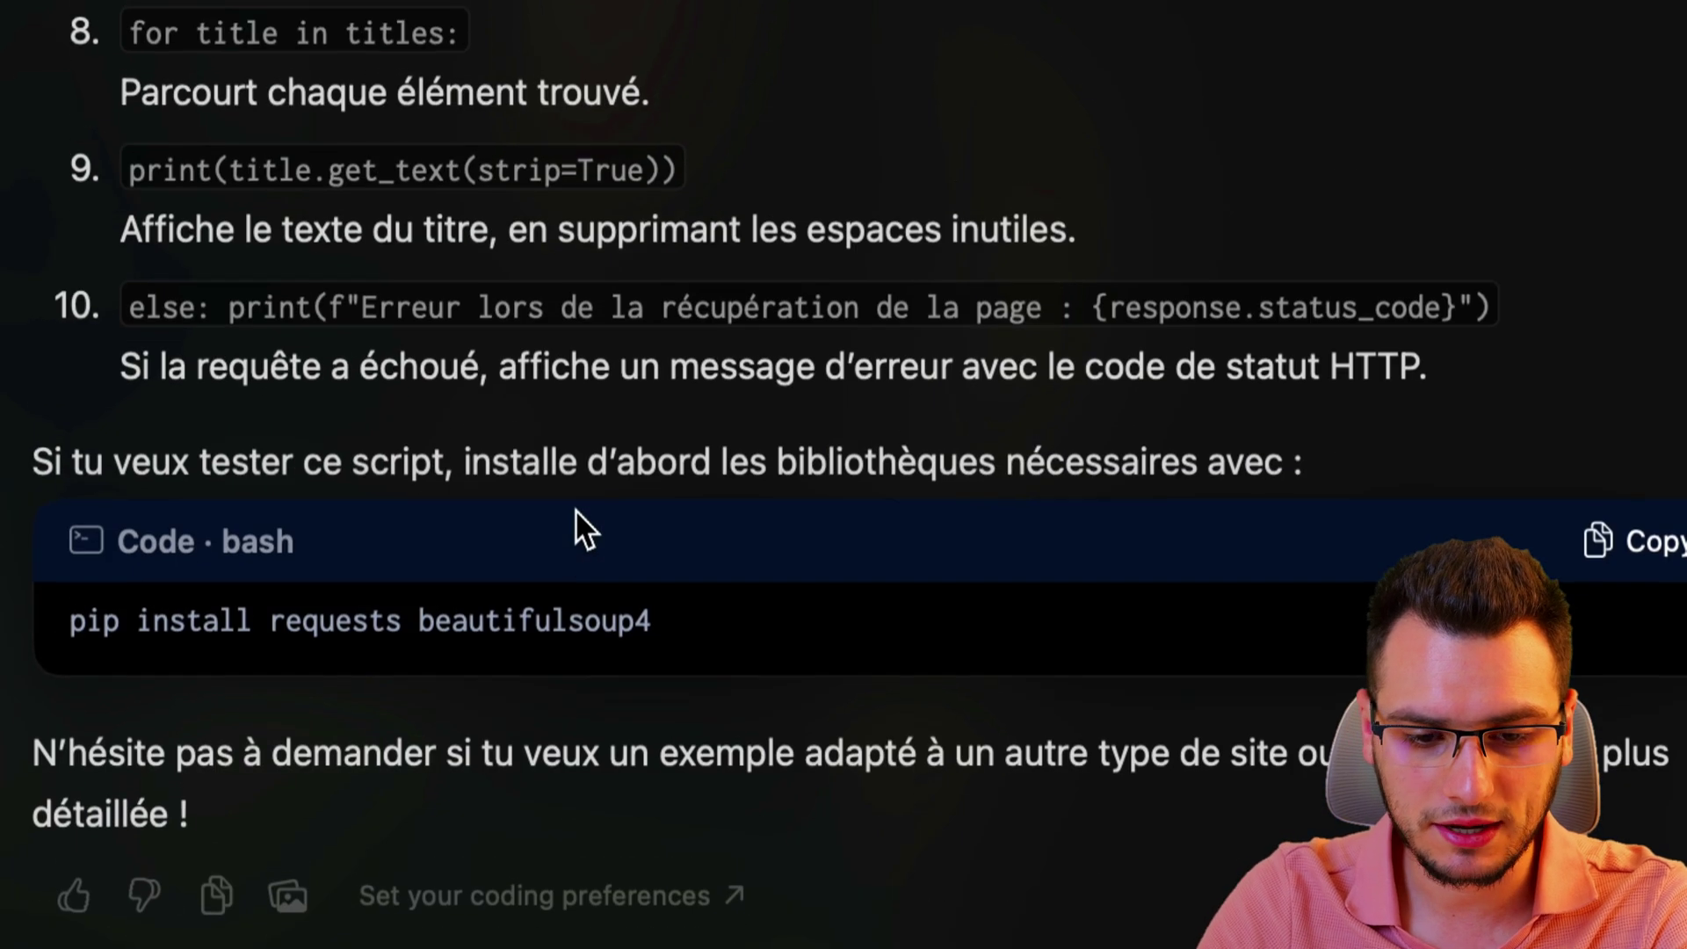